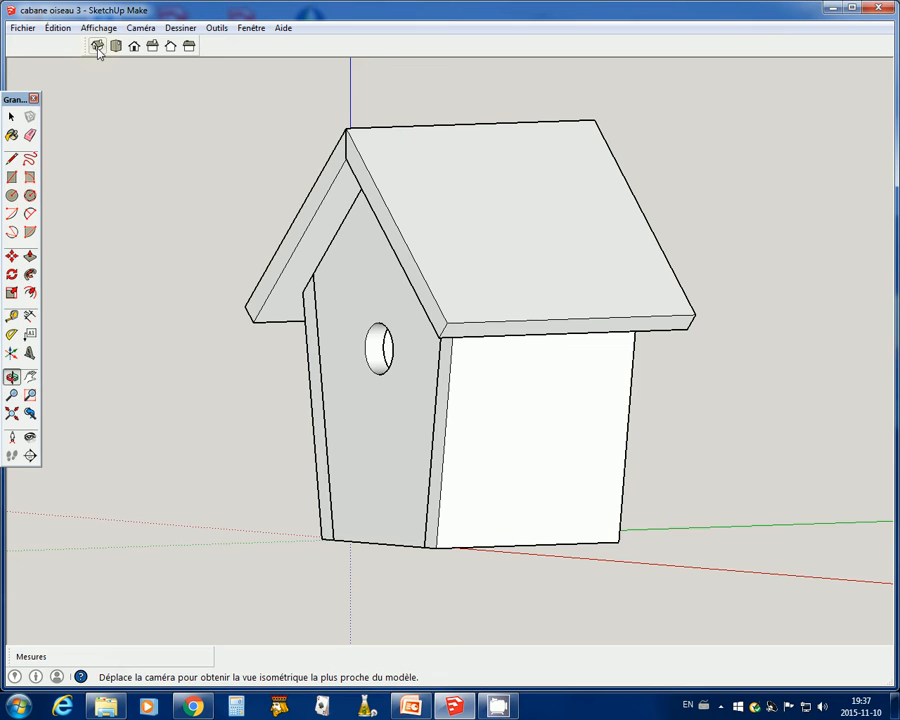
View the birdhouse in the isometric, front and right standard views, orbiting around it after the isometric one.
left_click(97, 47)
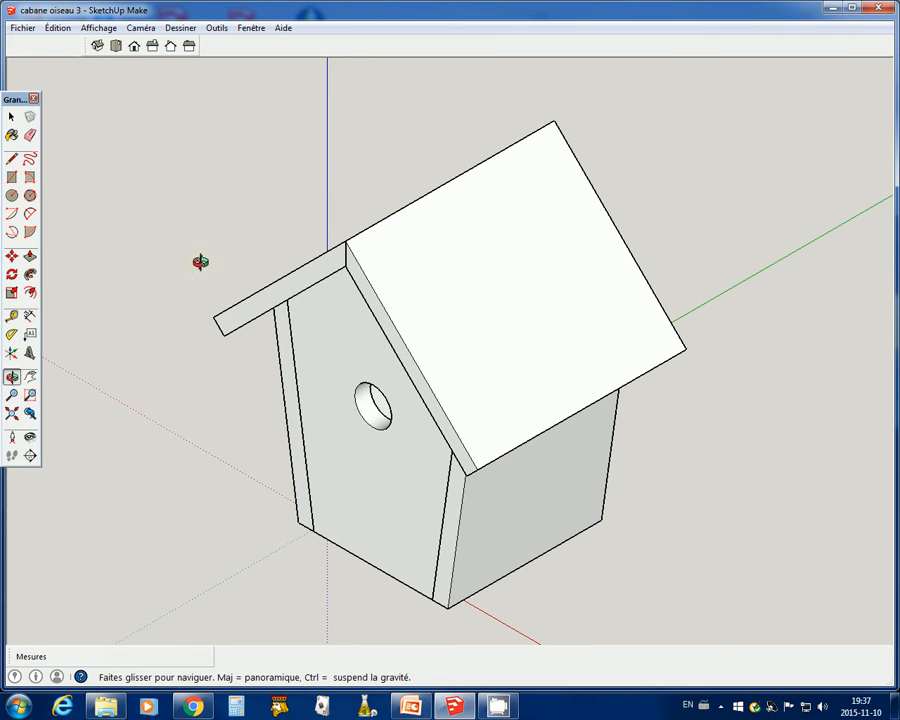
left_click_drag(385, 414, 263, 237)
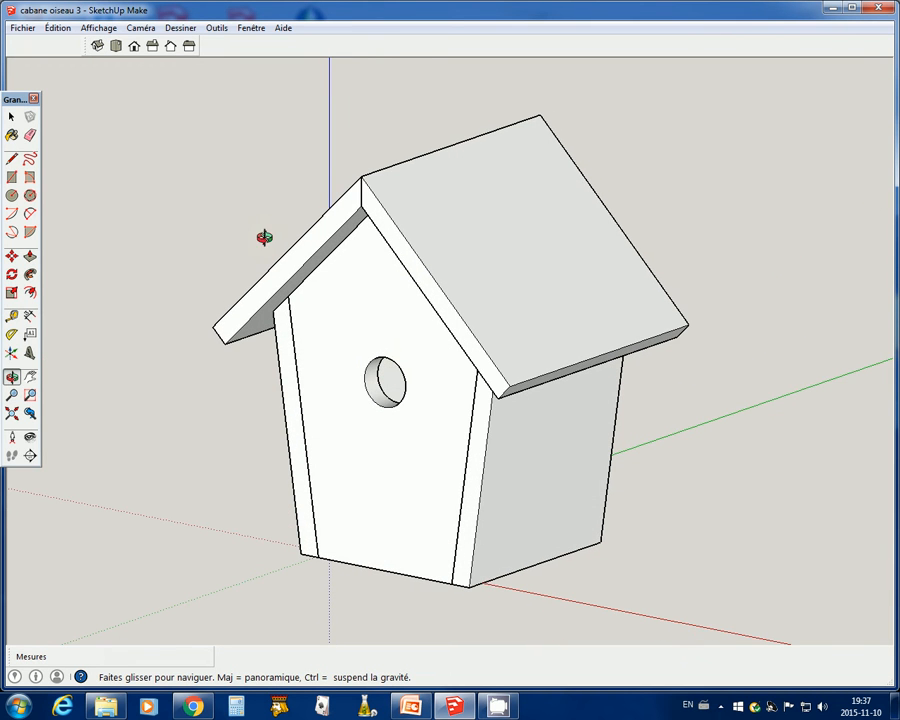
left_click(134, 46)
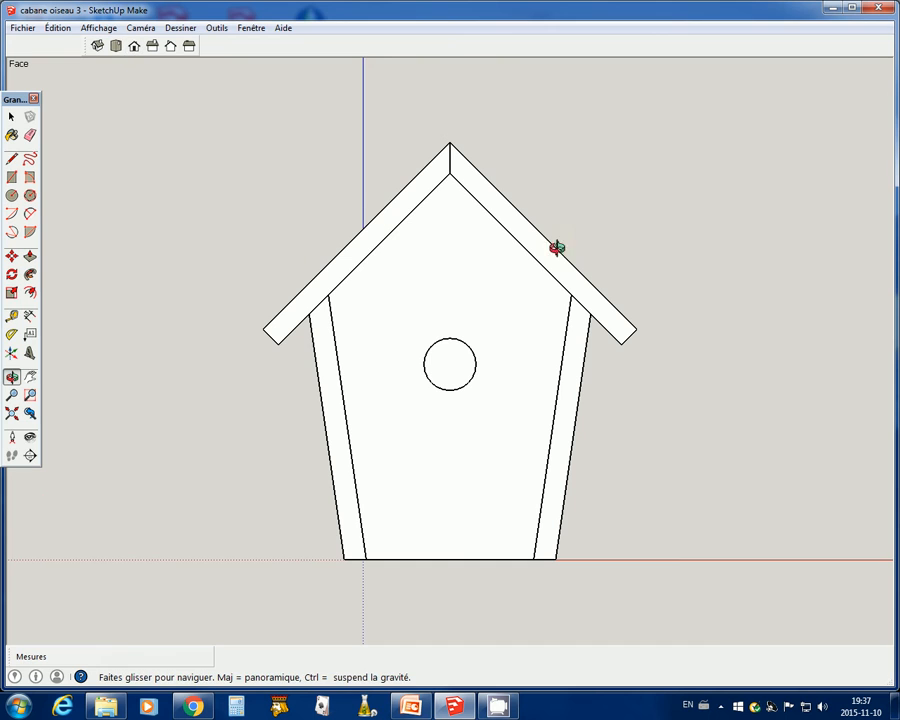
left_click(154, 49)
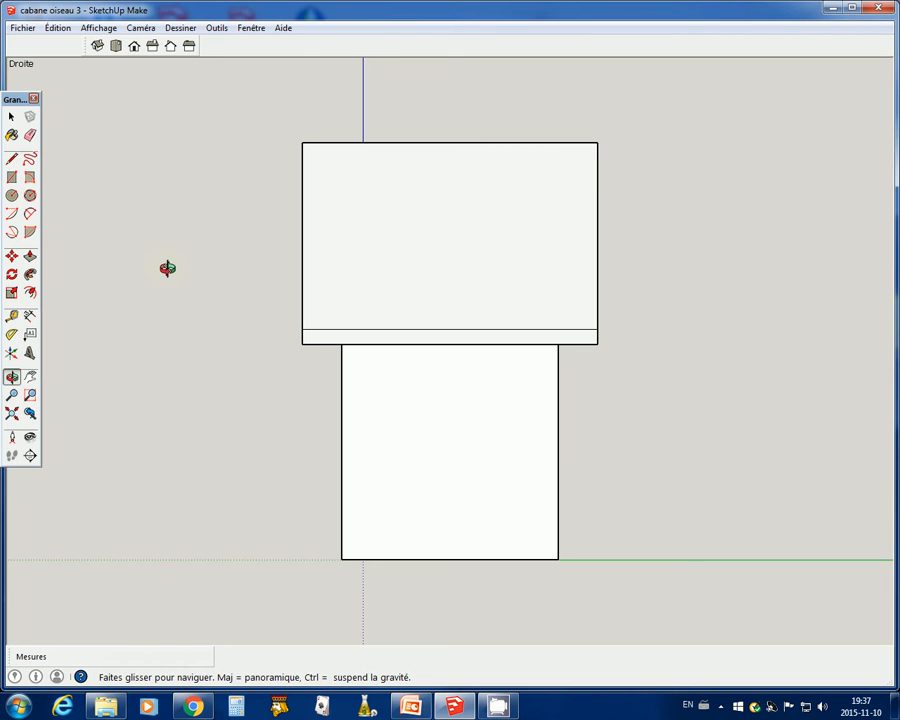
Open the scene manager and add a first scene named Iso.
left_click(251, 28)
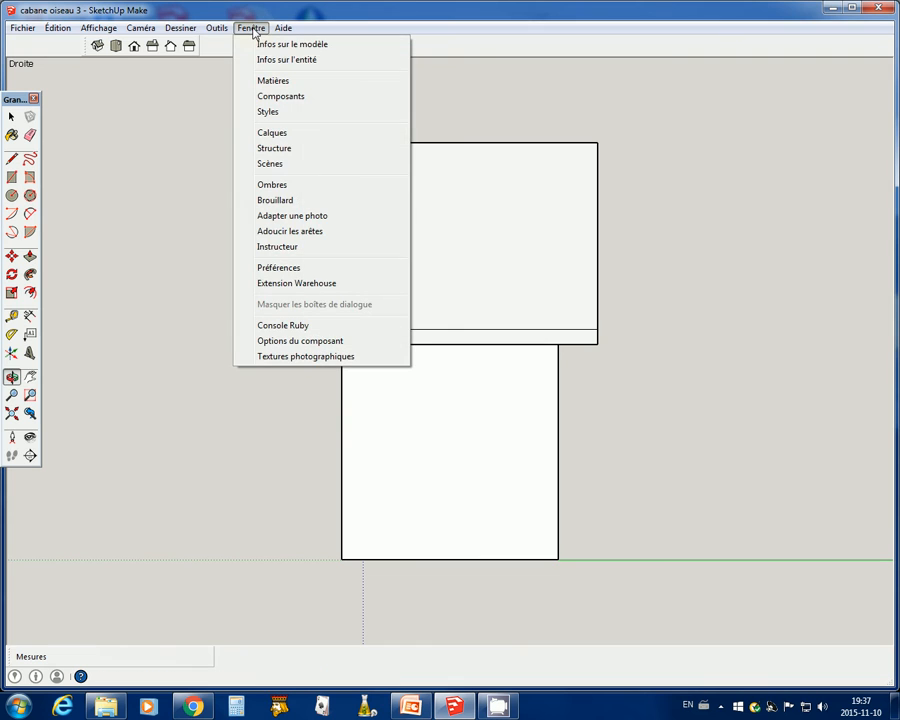
left_click(274, 166)
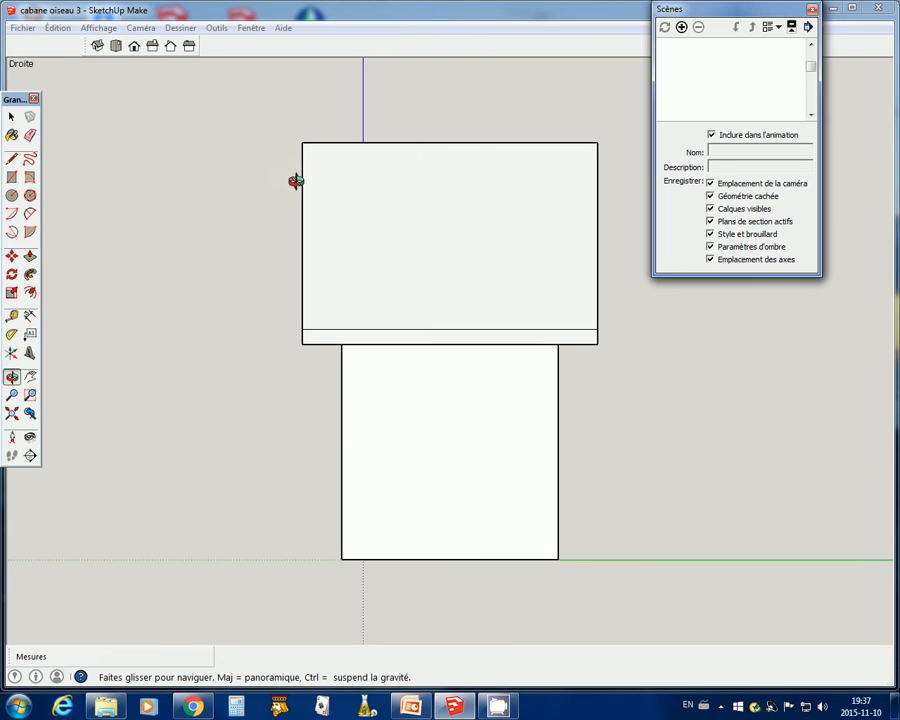
left_click(681, 28)
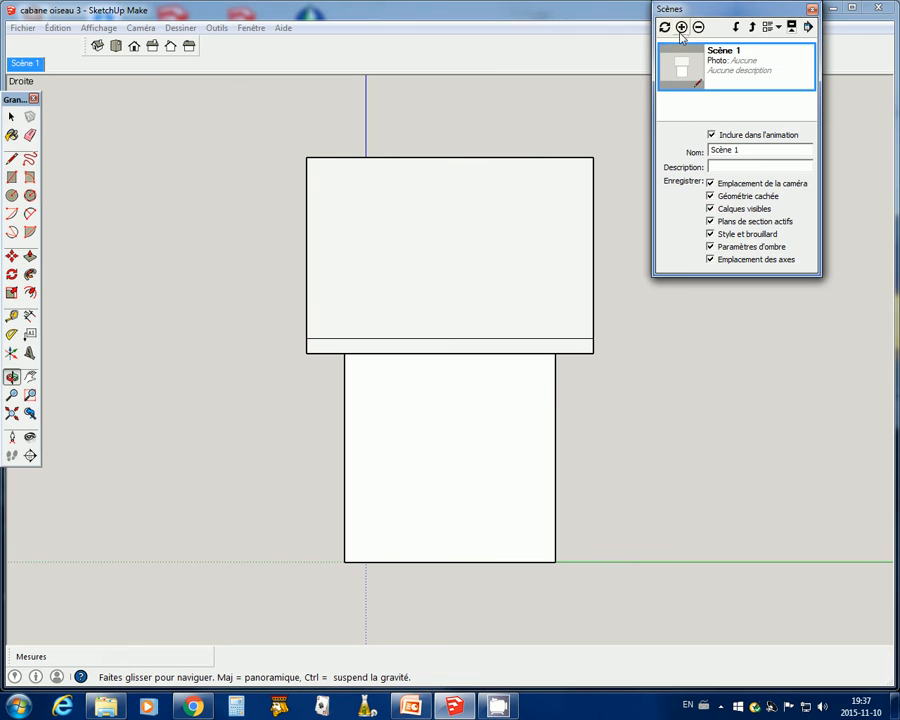
left_click_drag(744, 152, 715, 152)
type("Iso")
key("Return")
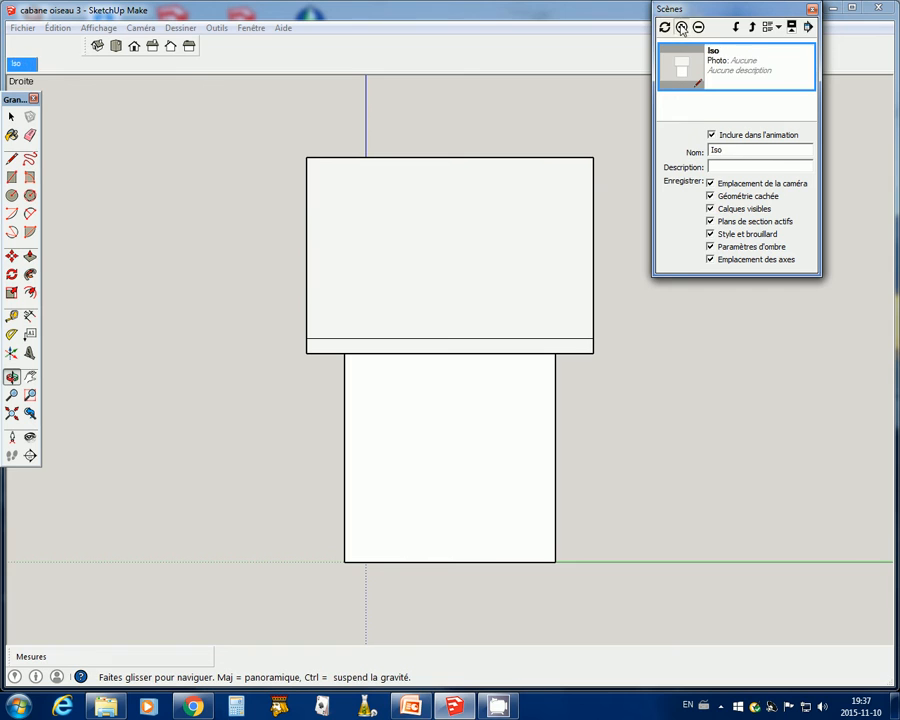
Add two more scenes named Face and Côté, and close the scene manager.
left_click(681, 28)
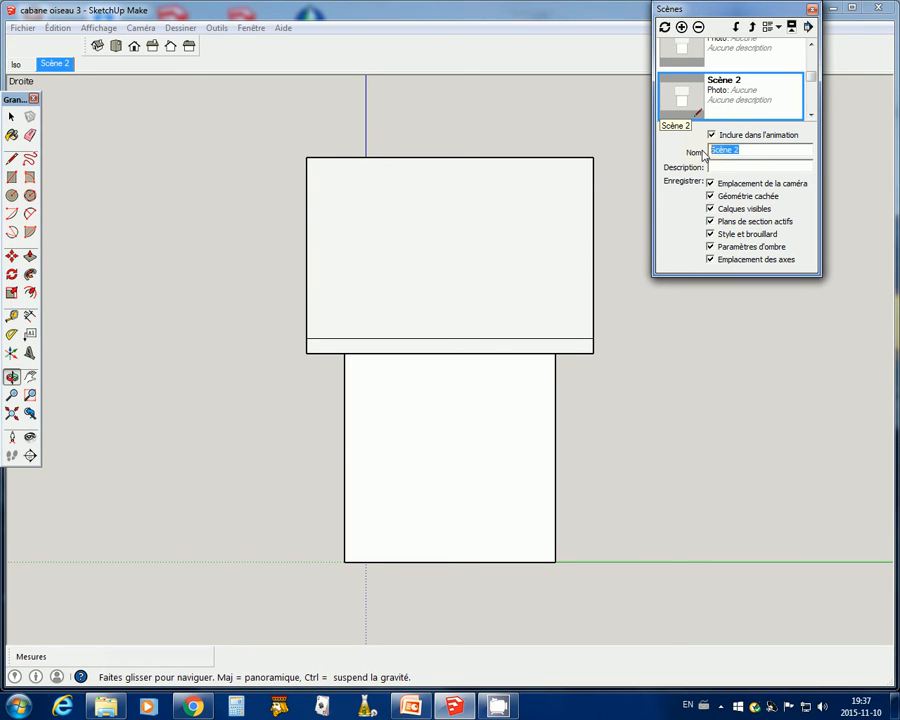
type("Face")
left_click(681, 28)
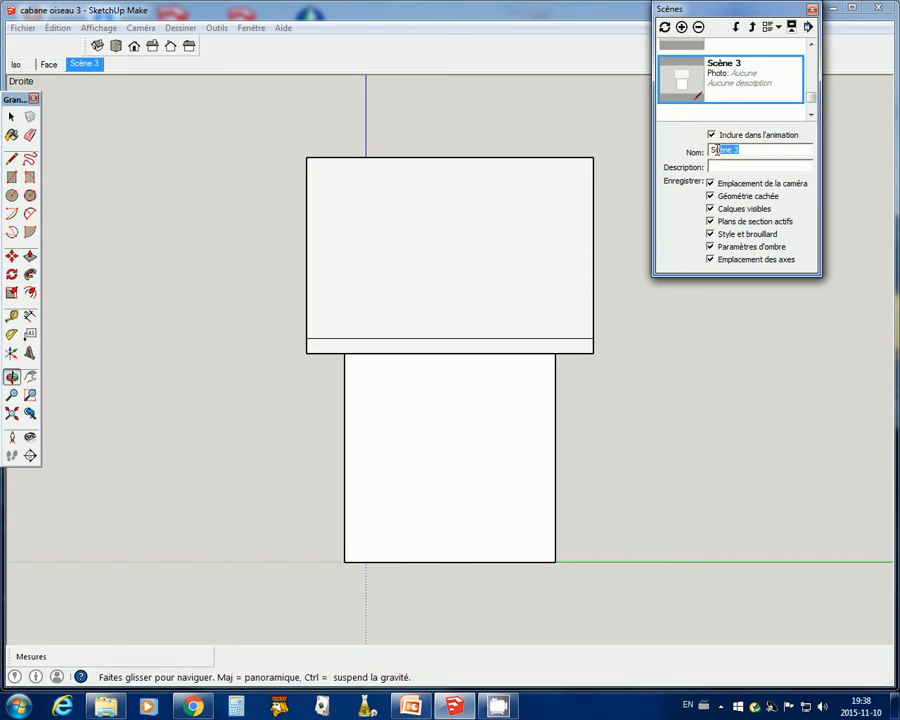
type("Côté")
key("Return")
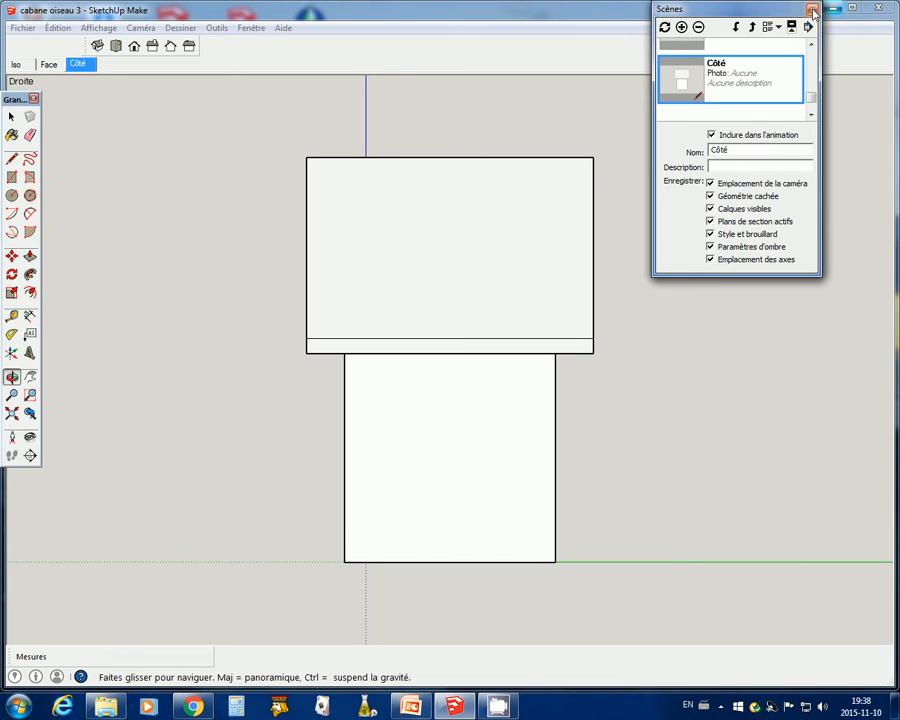
left_click(812, 10)
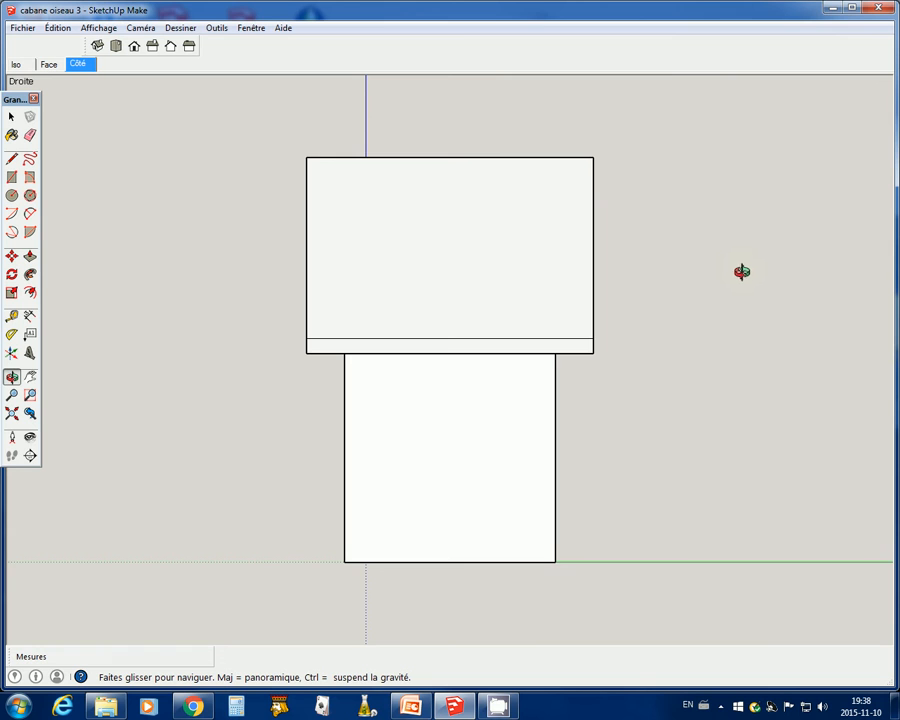
Update the Iso scene with an angled three-dimensional view showing the birdhouse's front, roof and right side.
left_click_drag(187, 352, 271, 407)
left_click(14, 64)
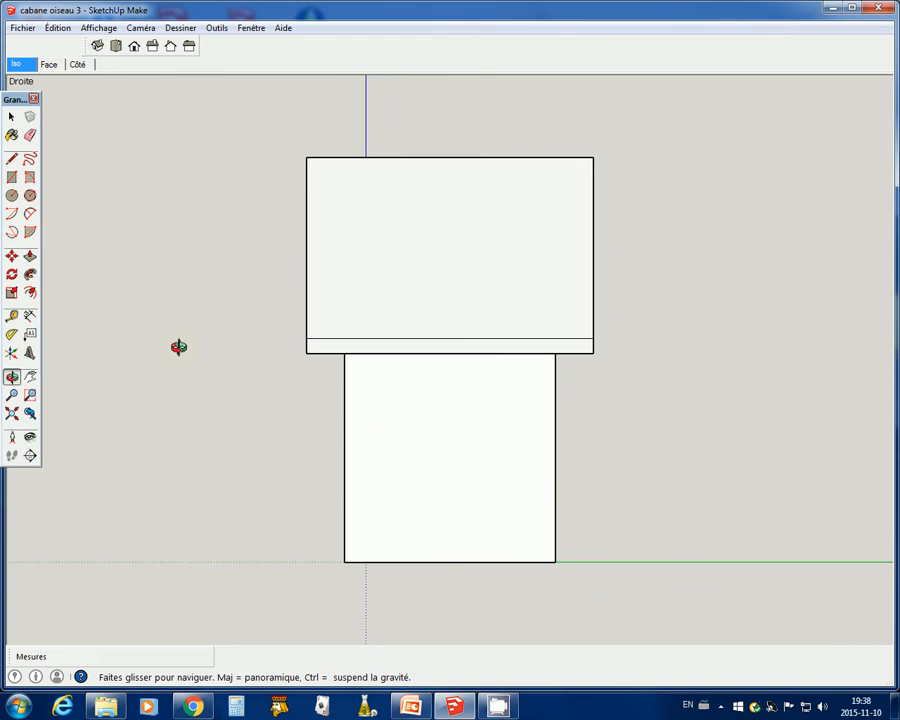
left_click_drag(176, 362, 291, 414)
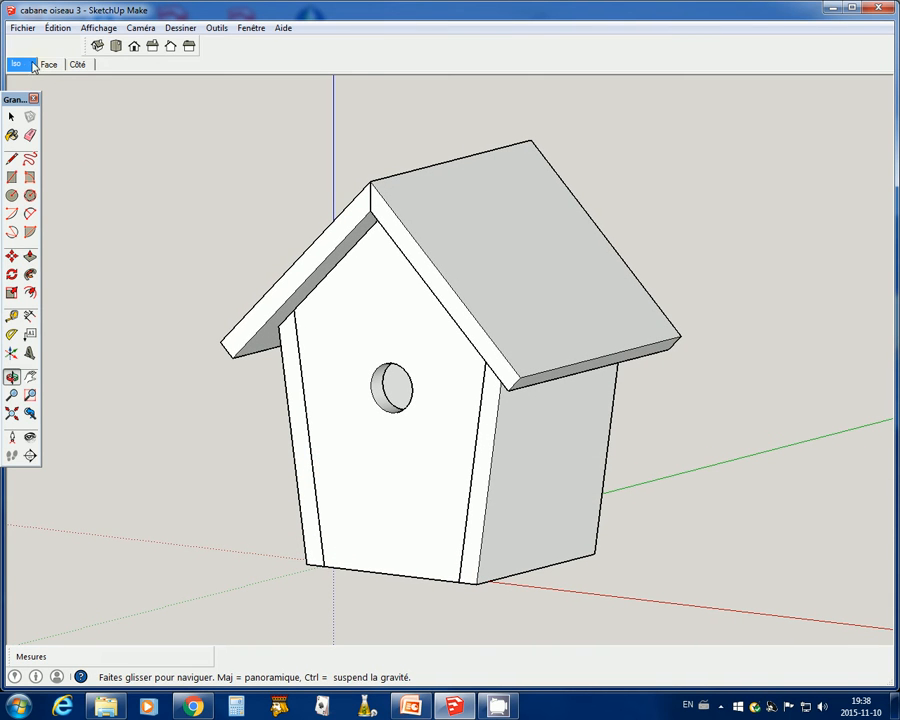
right_click(26, 68)
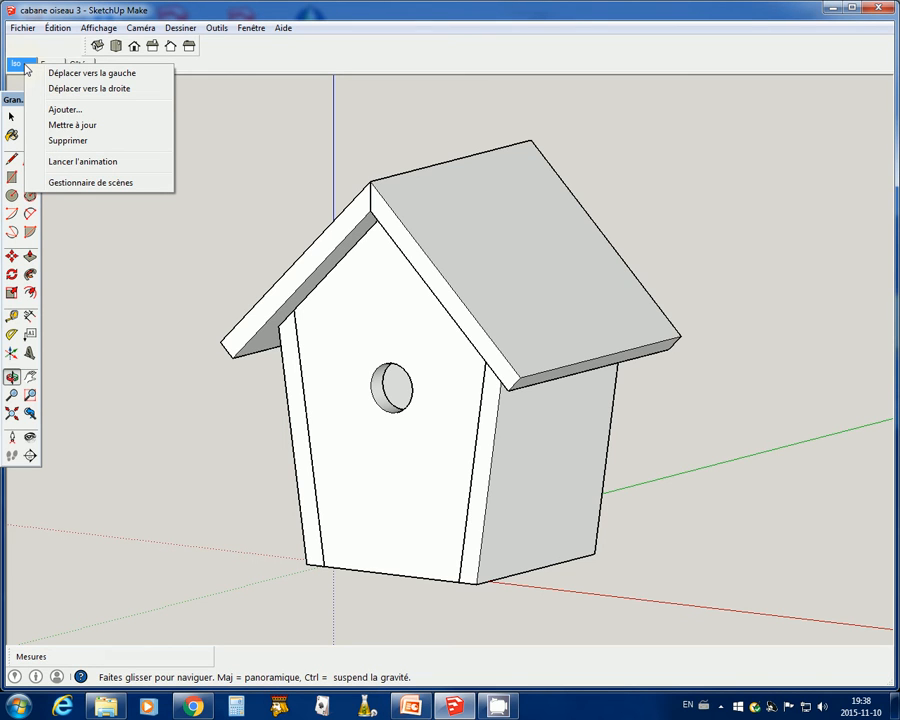
left_click(66, 126)
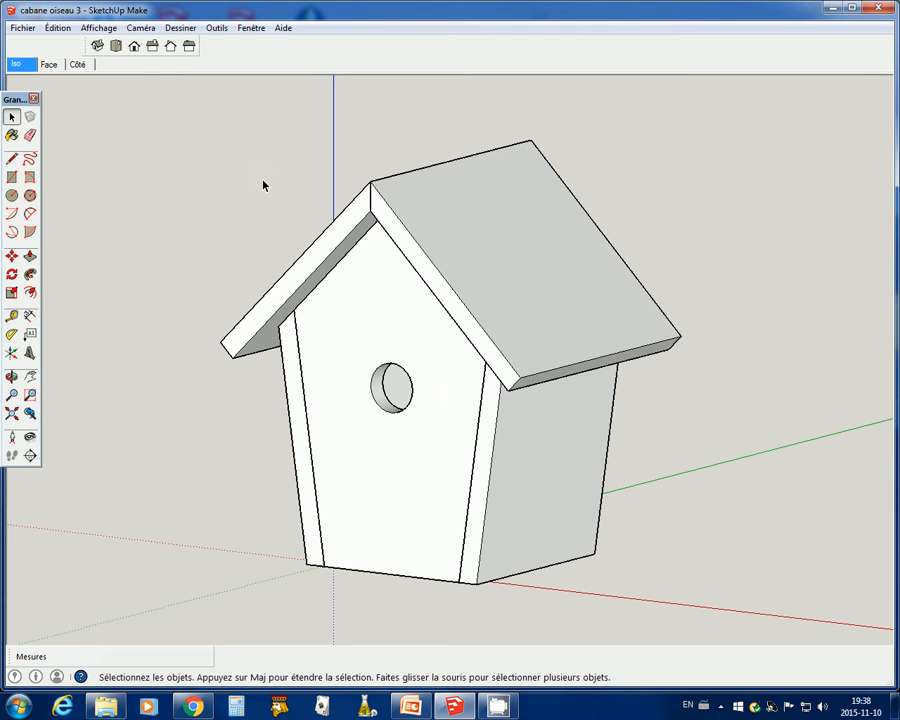
Update the Face scene with the standard front view of the birdhouse.
left_click(50, 65)
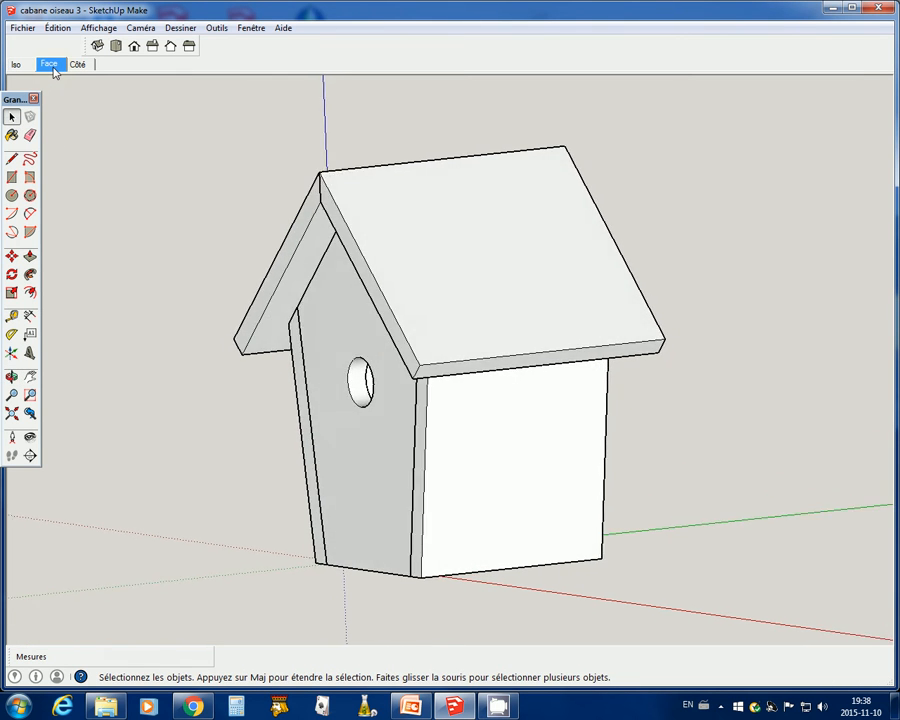
left_click(134, 47)
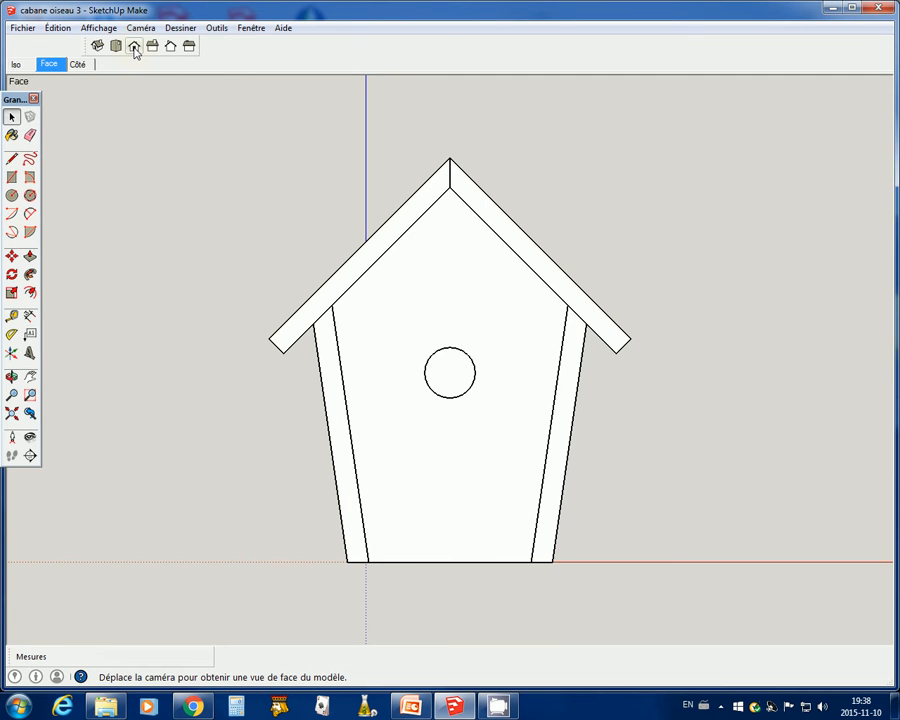
right_click(49, 69)
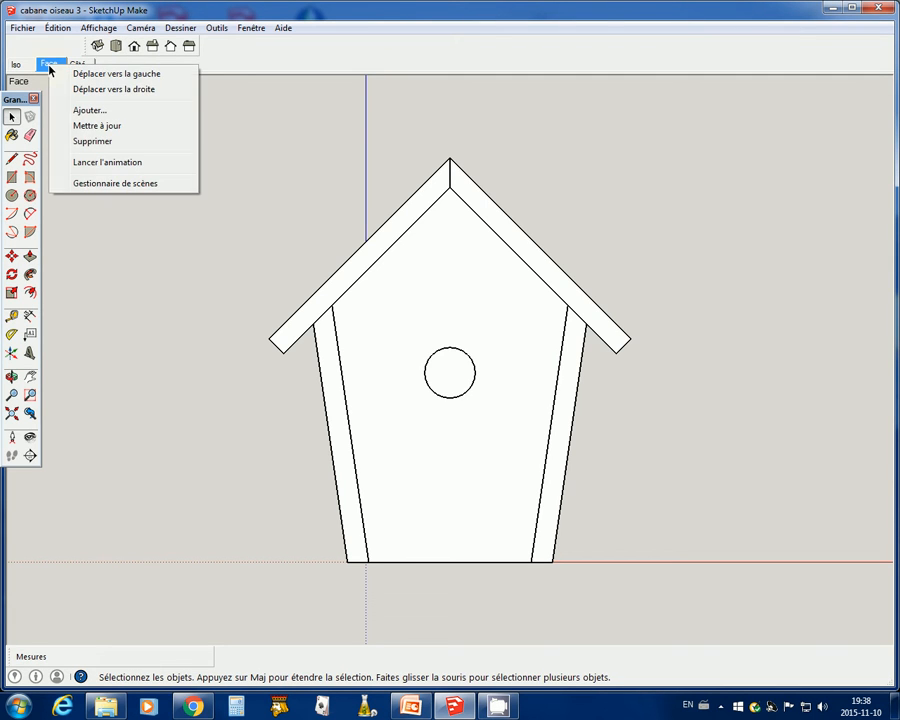
left_click(86, 127)
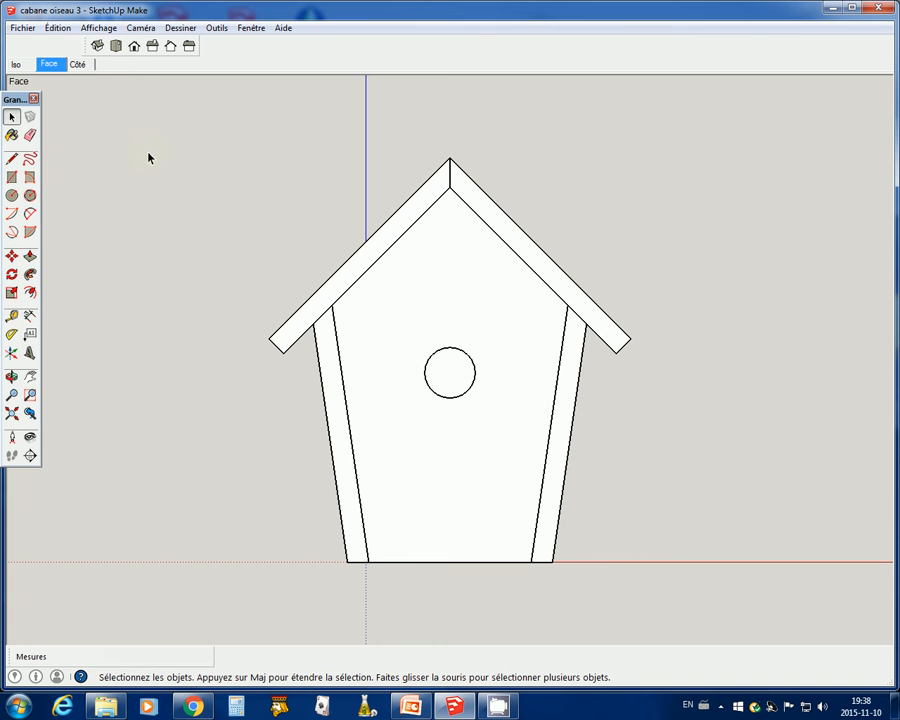
Update the Côté scene with the standard right view of the birdhouse.
left_click(84, 64)
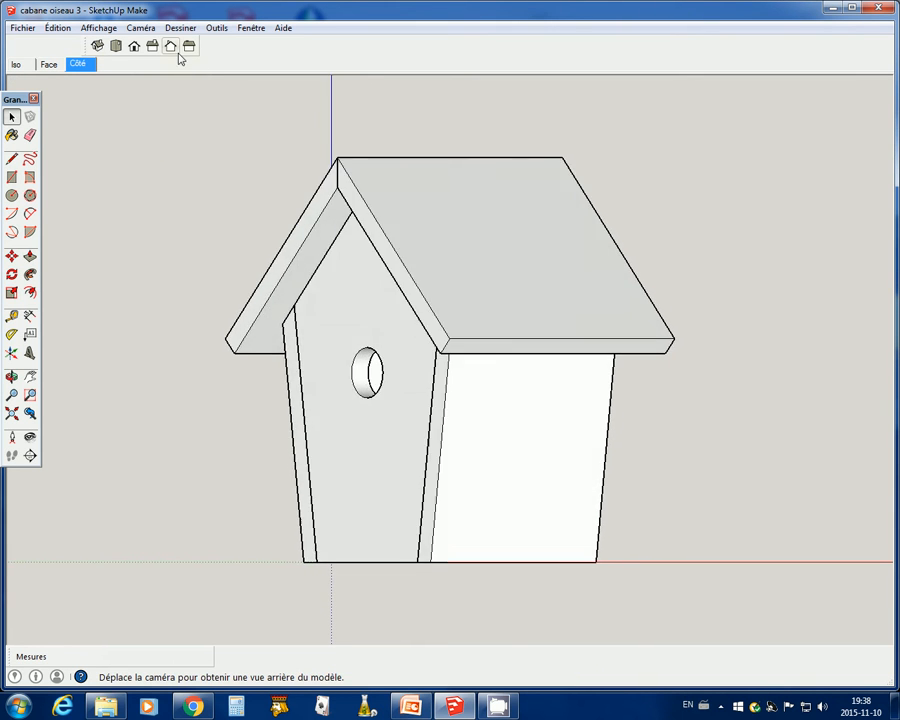
left_click(155, 52)
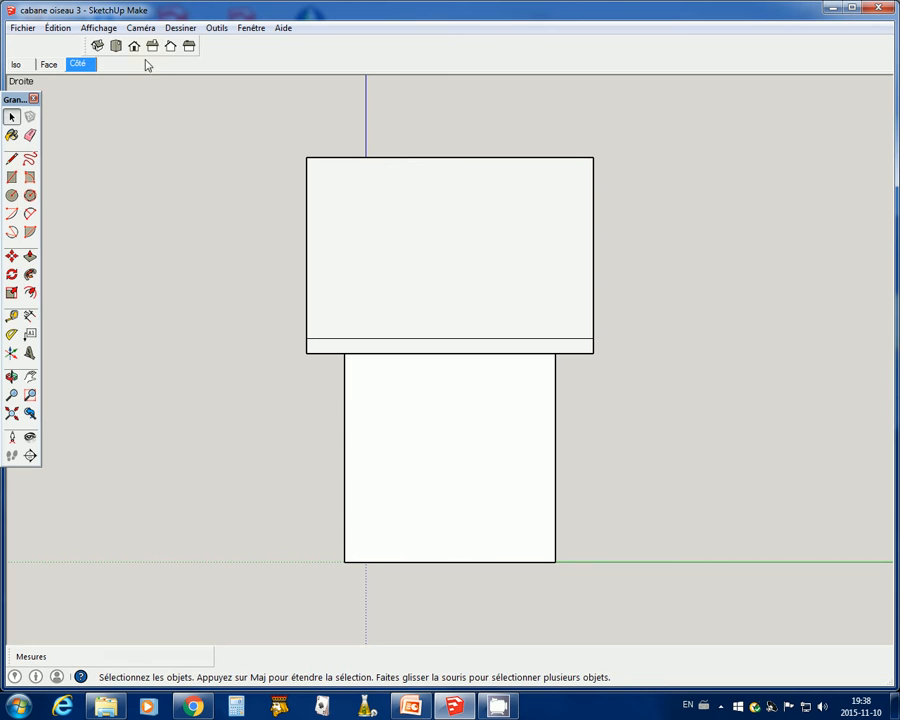
right_click(87, 75)
left_click(114, 124)
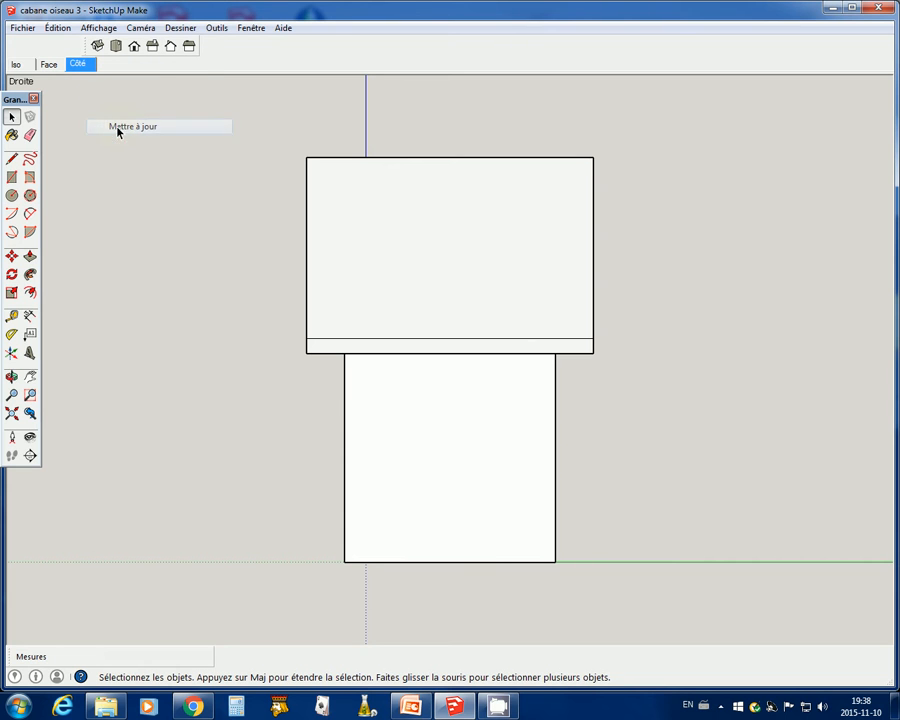
Check the saved Iso, Face and Côté scenes by displaying each one in turn.
left_click(16, 65)
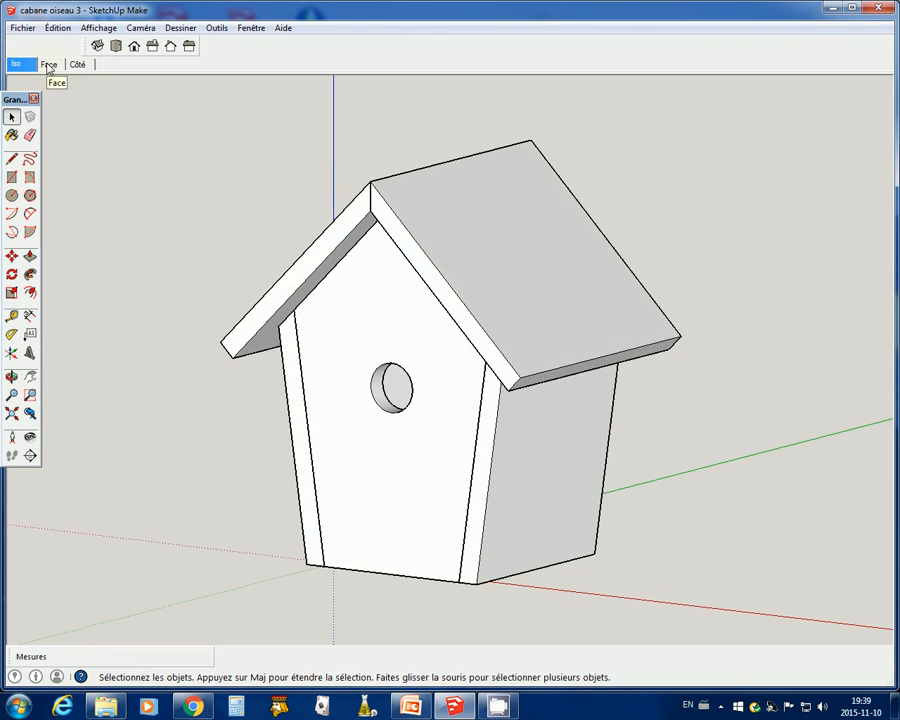
left_click(48, 65)
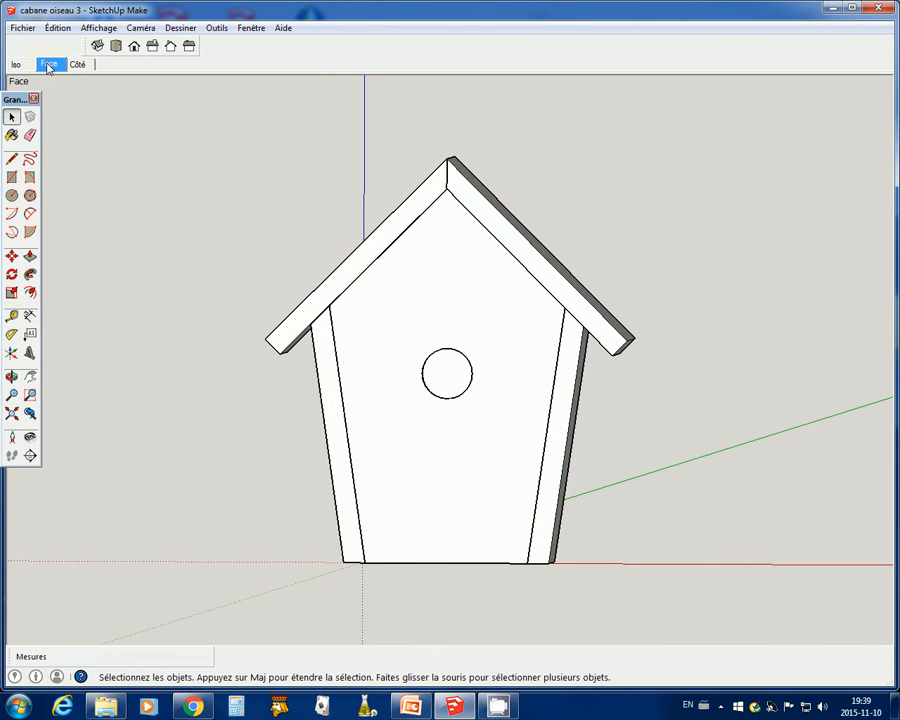
left_click(78, 64)
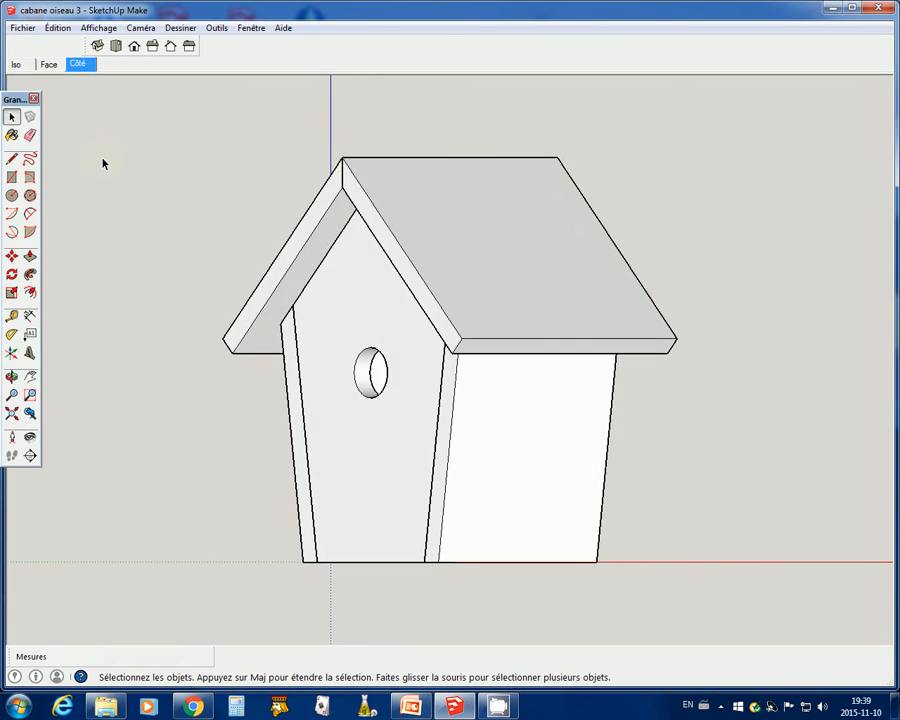
In the Face scene, dimension the left roof slope from the ridge to its lower outer corner, placing the dimension outside the roof.
left_click(48, 66)
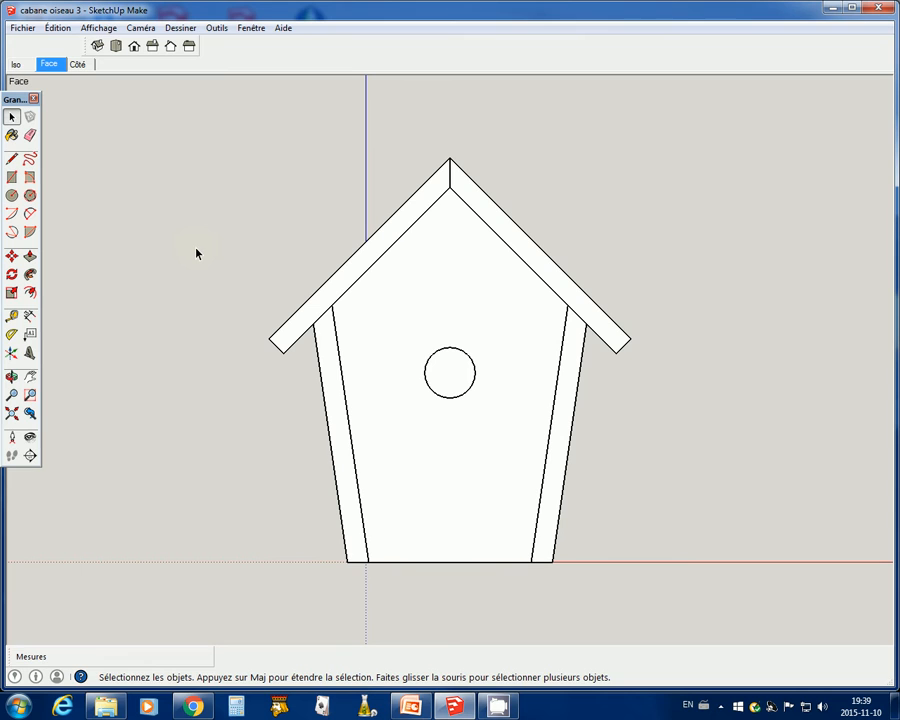
left_click(31, 318)
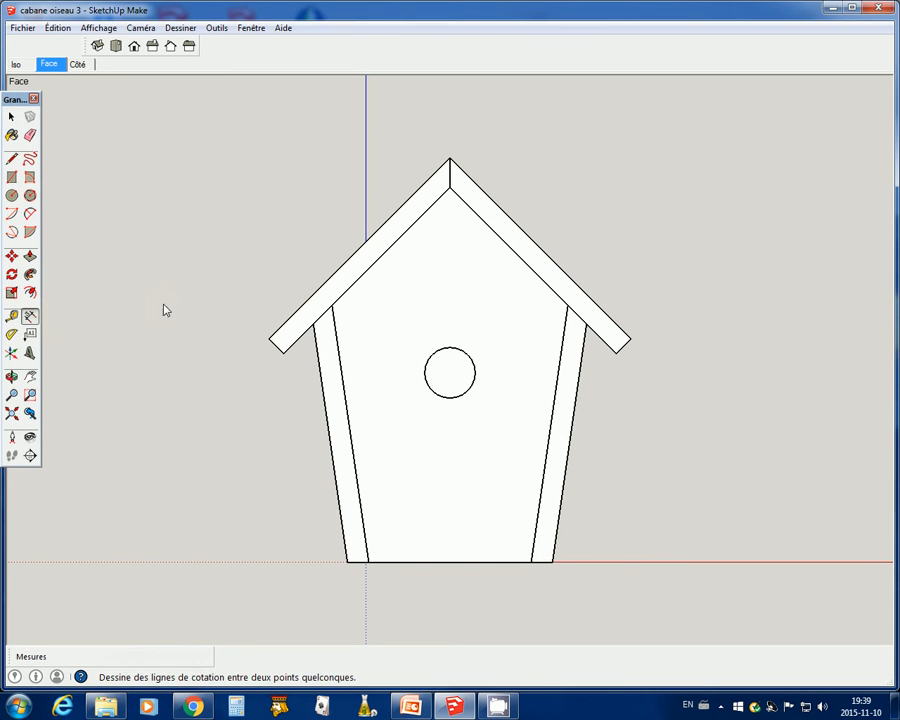
left_click(450, 160)
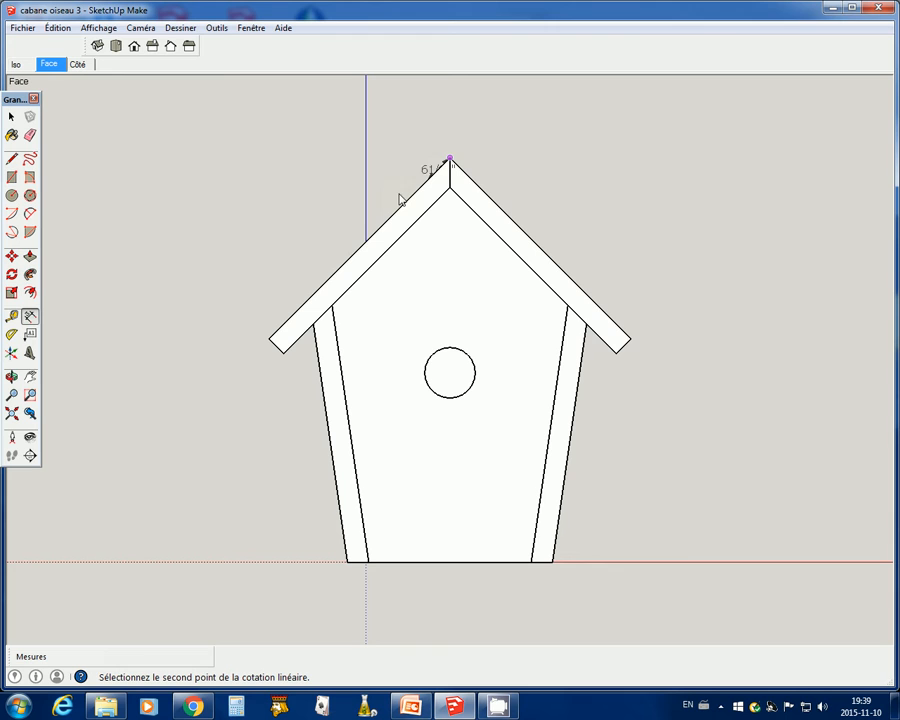
left_click(270, 338)
left_click(238, 311)
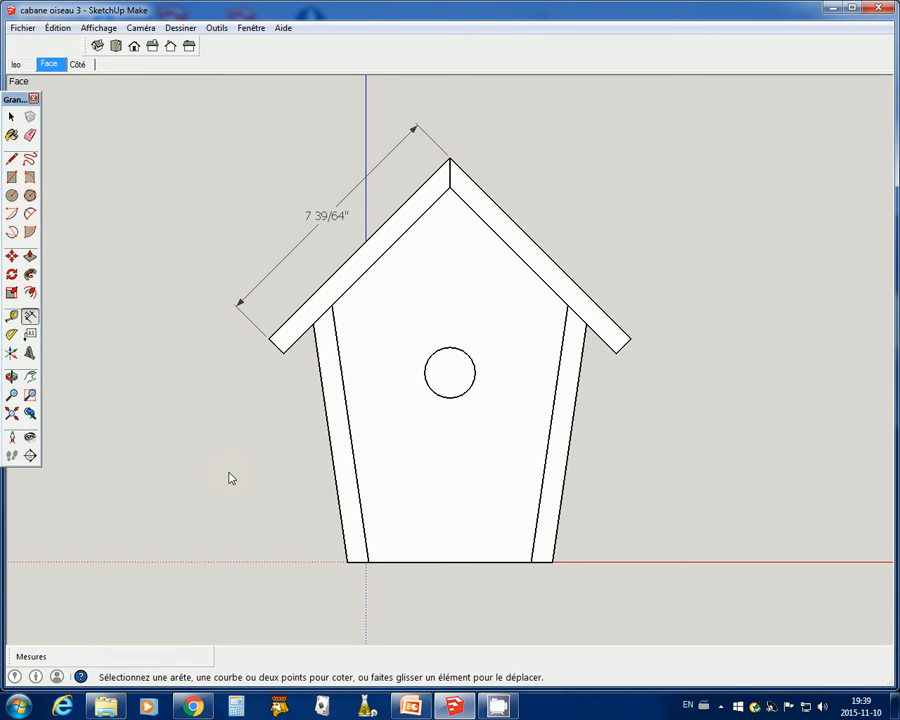
Dimension the front panel's width between its two upper side corners, placing the dimension just above the entrance hole.
left_click(11, 376)
left_click_drag(217, 442, 201, 459)
scroll(333, 410, "up", 1)
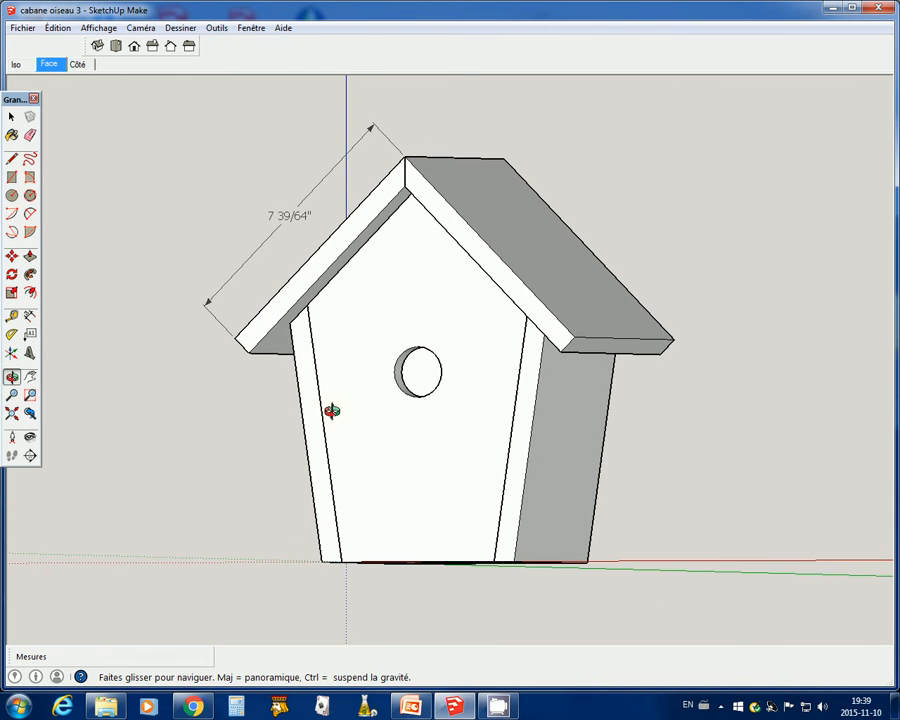
scroll(368, 398, "up", 1)
scroll(171, 382, "up", 1)
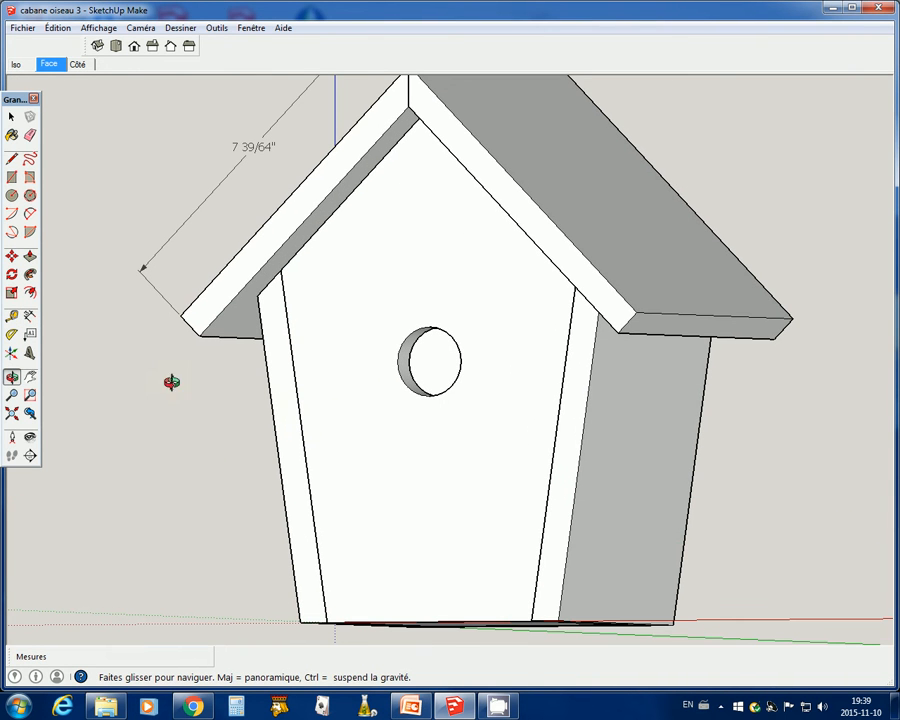
left_click(29, 316)
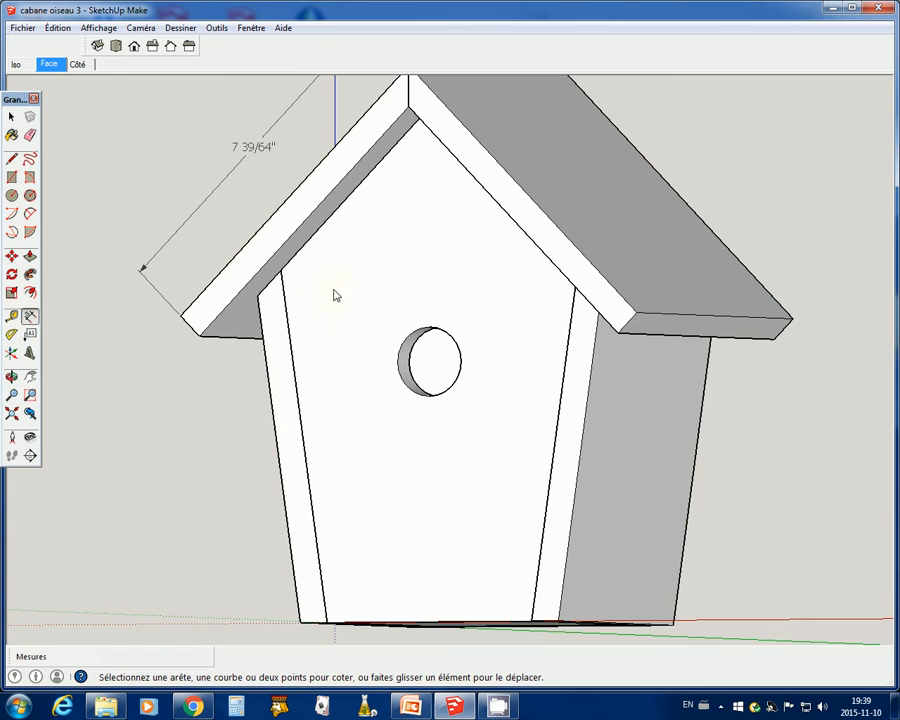
left_click(282, 275)
left_click(11, 376)
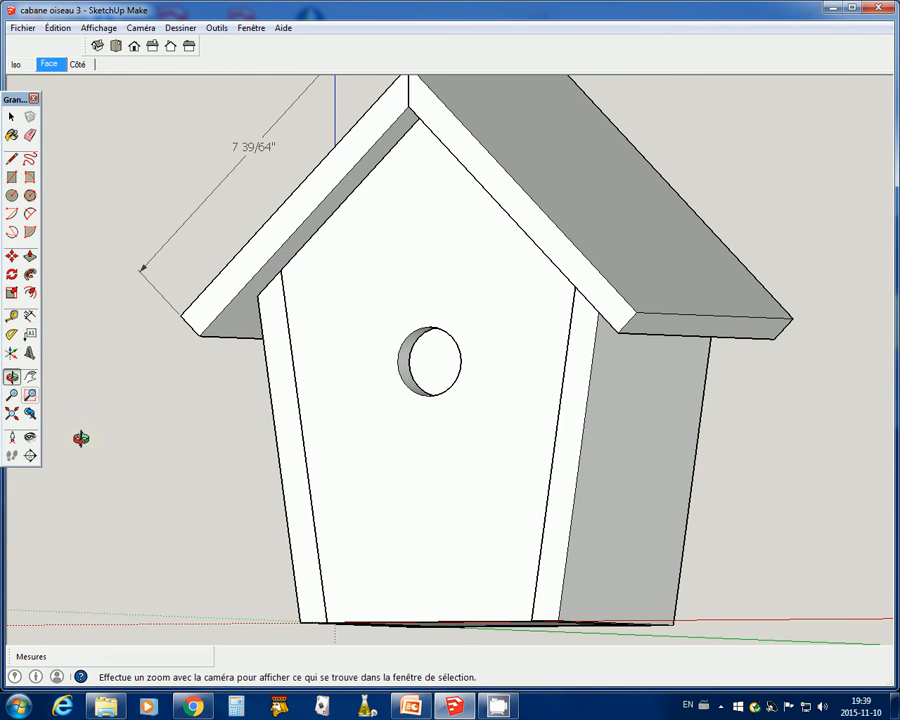
left_click_drag(81, 438, 301, 327)
left_click(30, 316)
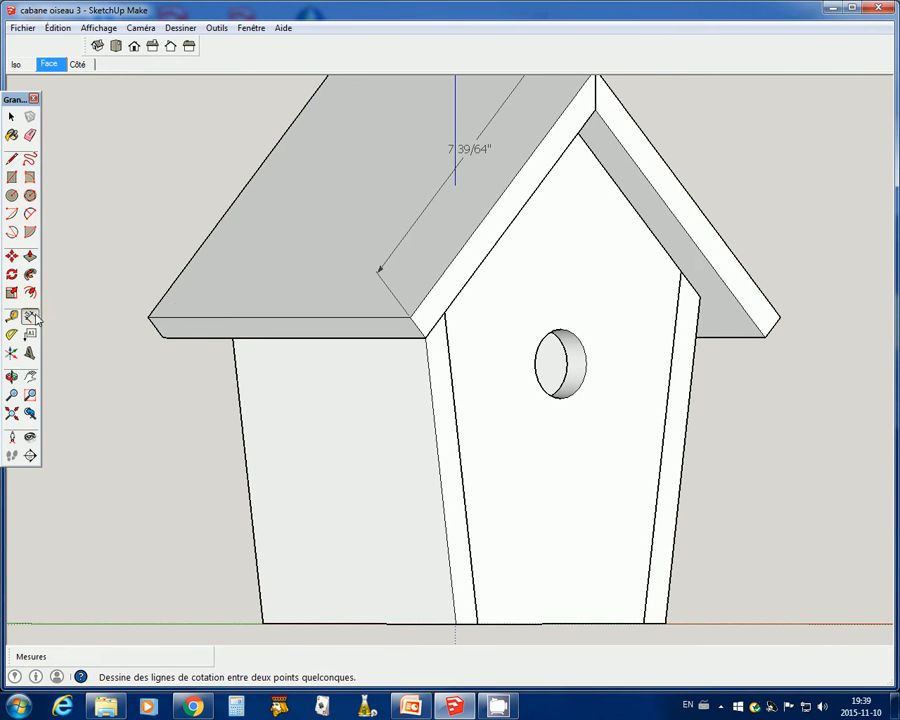
left_click(440, 271)
left_click(680, 272)
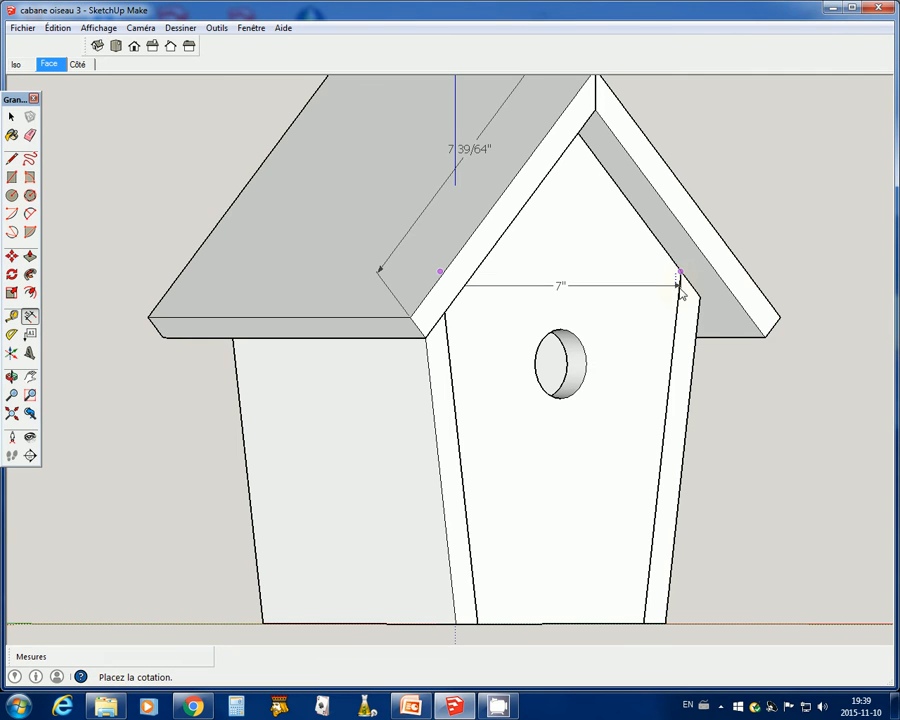
left_click(681, 304)
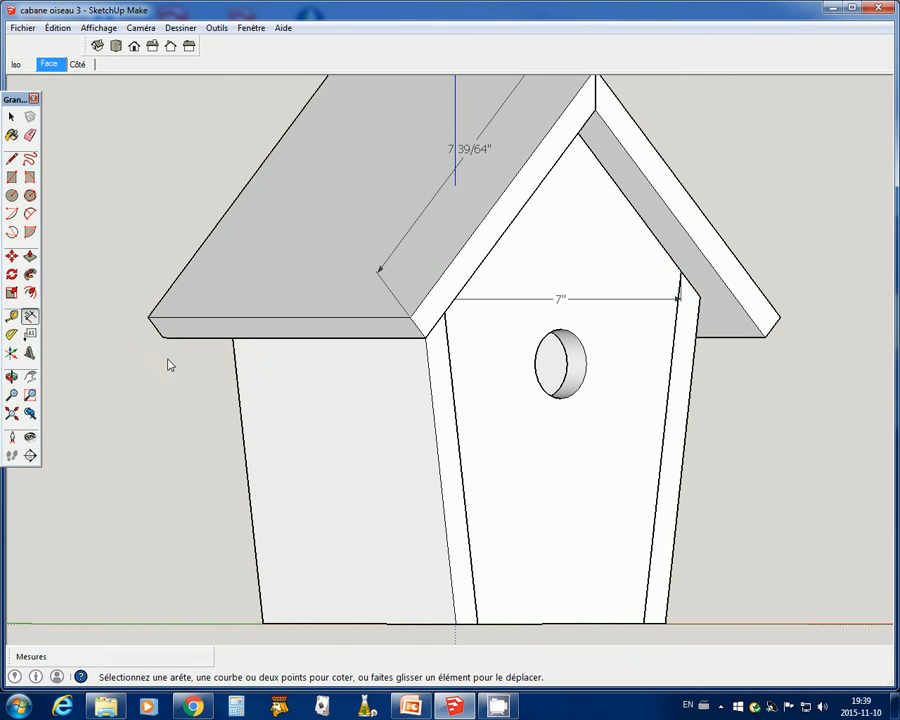
Dimension the vertical height from the front panel's upper left corner to its base, placing it inside the panel beside the hole.
left_click(11, 376)
left_click_drag(432, 460, 364, 484)
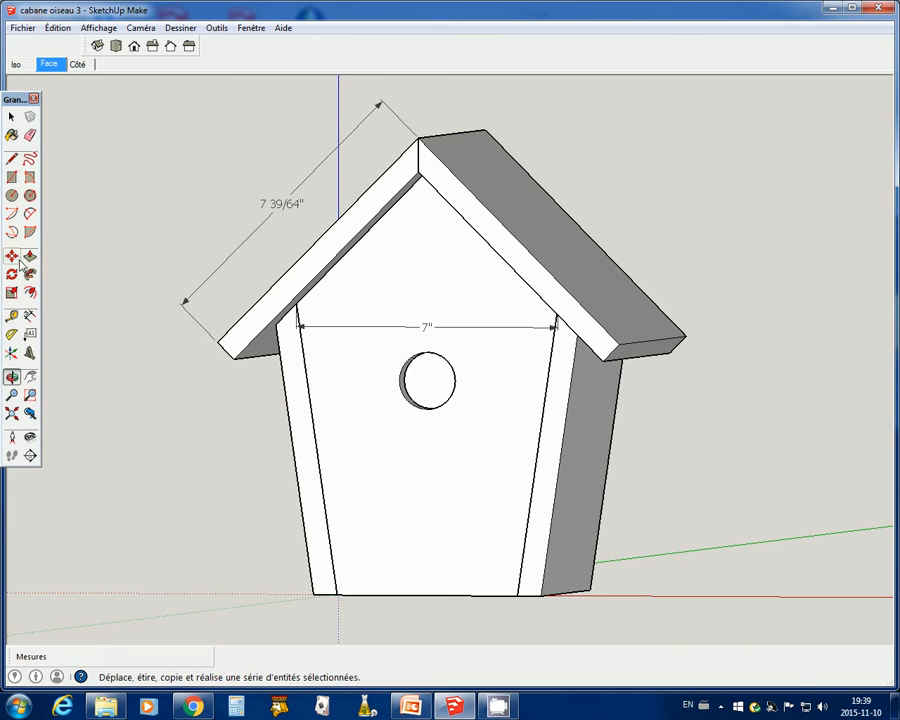
left_click(30, 316)
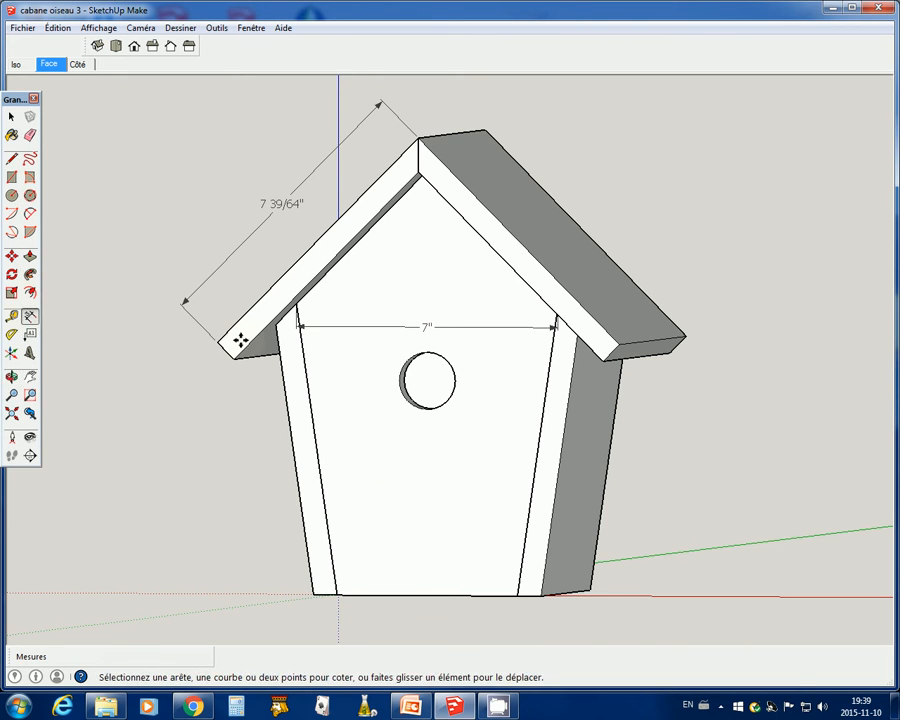
left_click(298, 312)
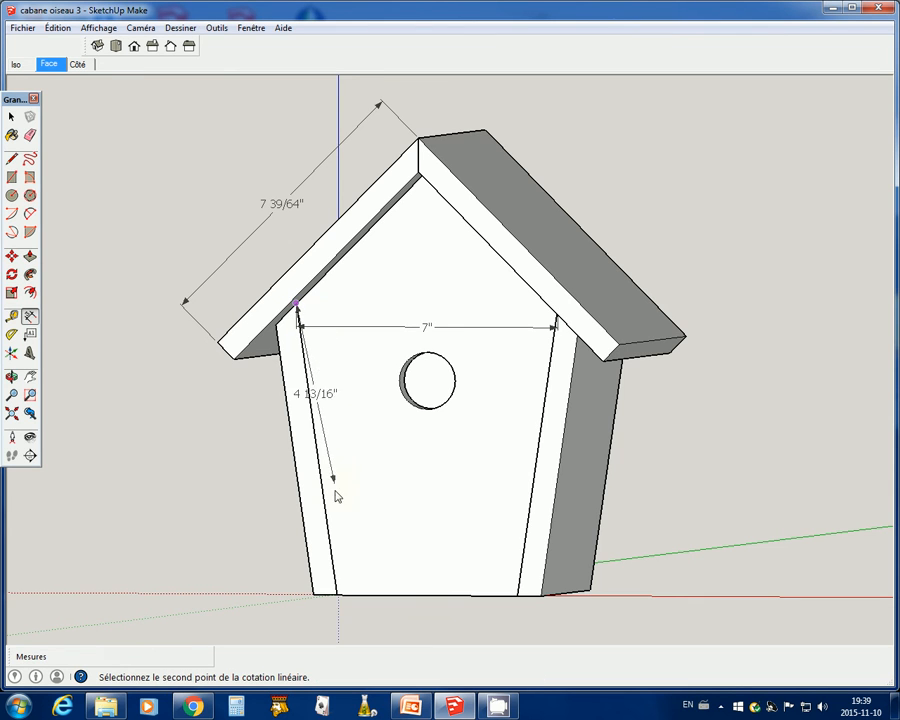
left_click(427, 595)
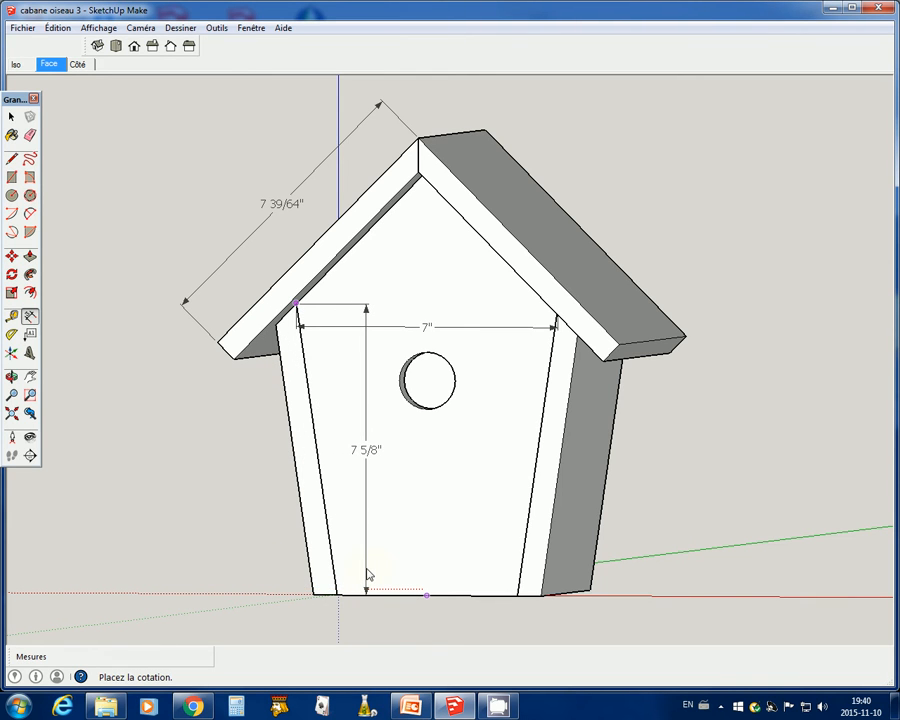
left_click(368, 574)
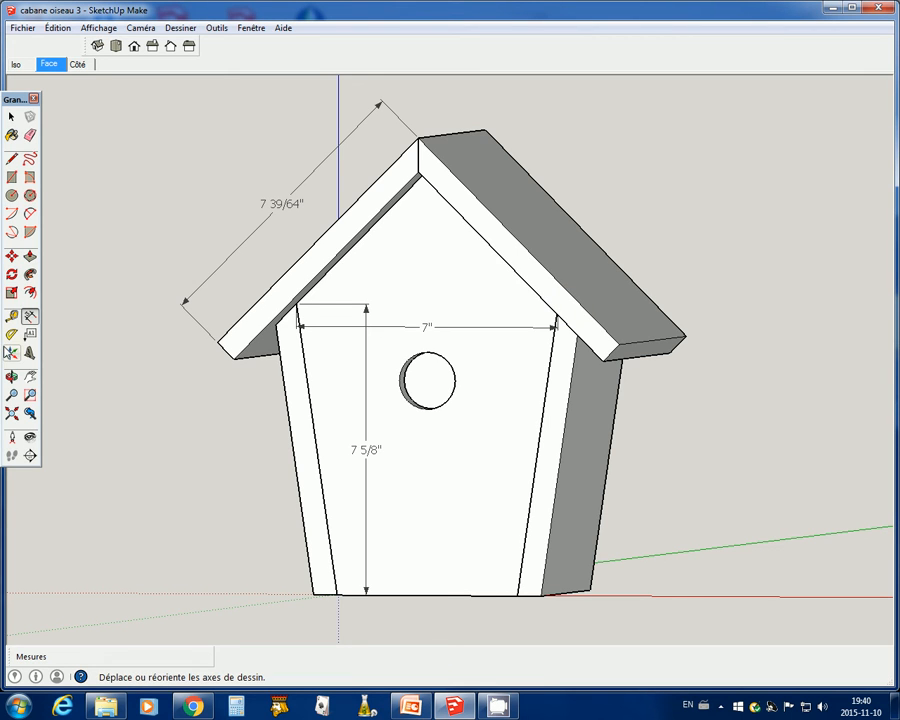
Dimension the front panel's bottom width between its two lower corners, placing the dimension just below the base.
left_click(11, 376)
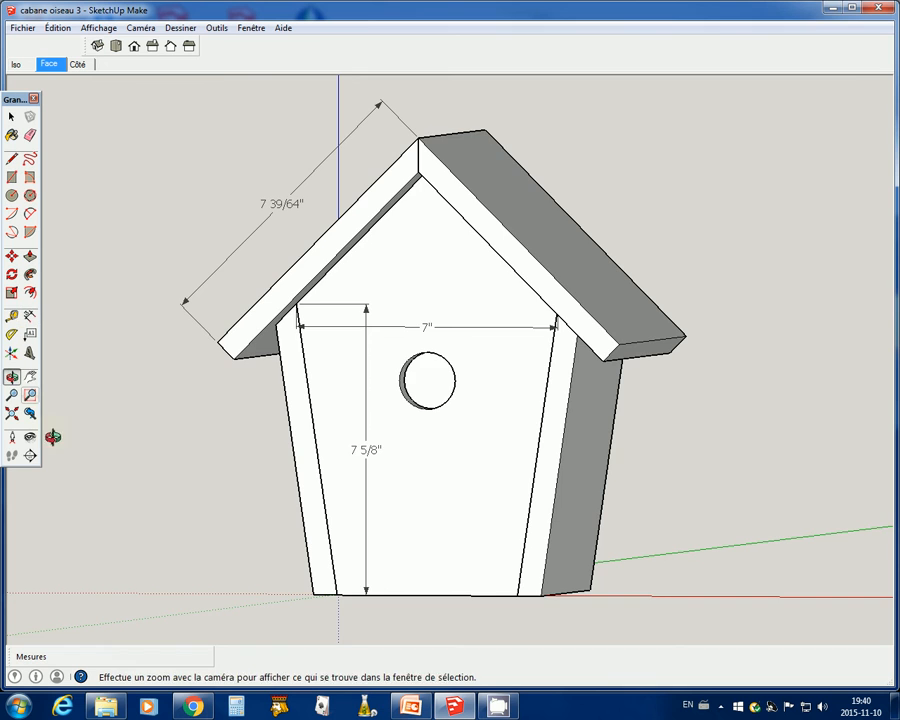
left_click_drag(54, 434, 141, 469)
scroll(108, 388, "down", 3)
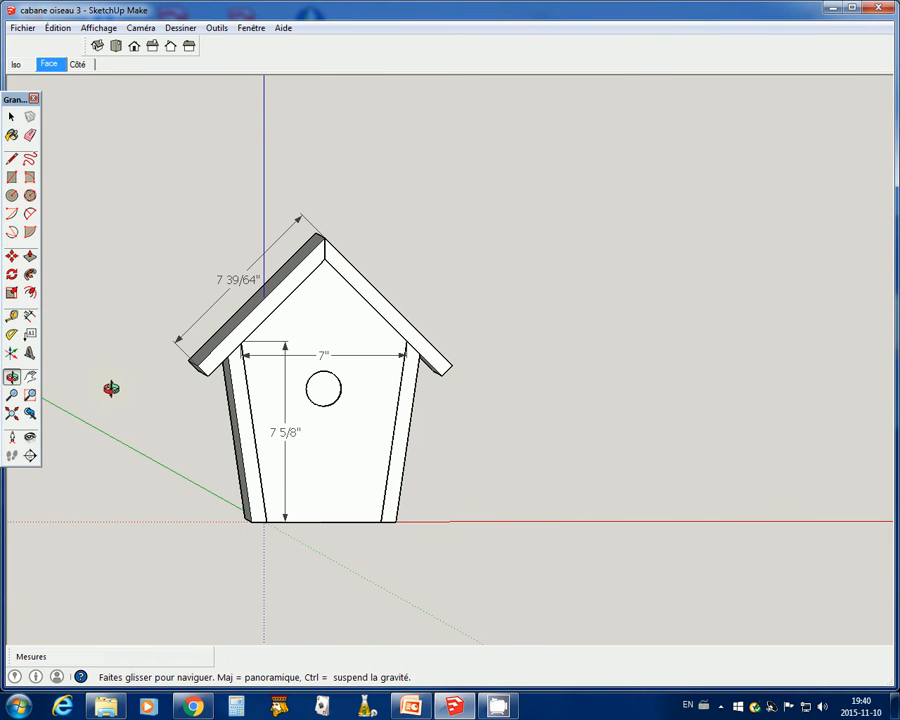
scroll(300, 555, "up", 2)
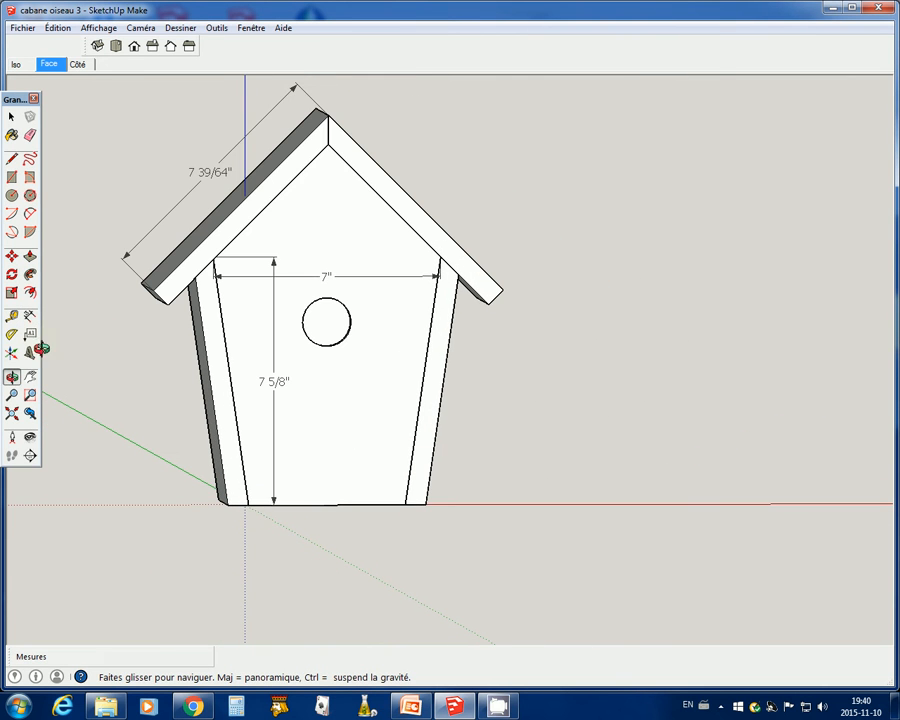
left_click(30, 316)
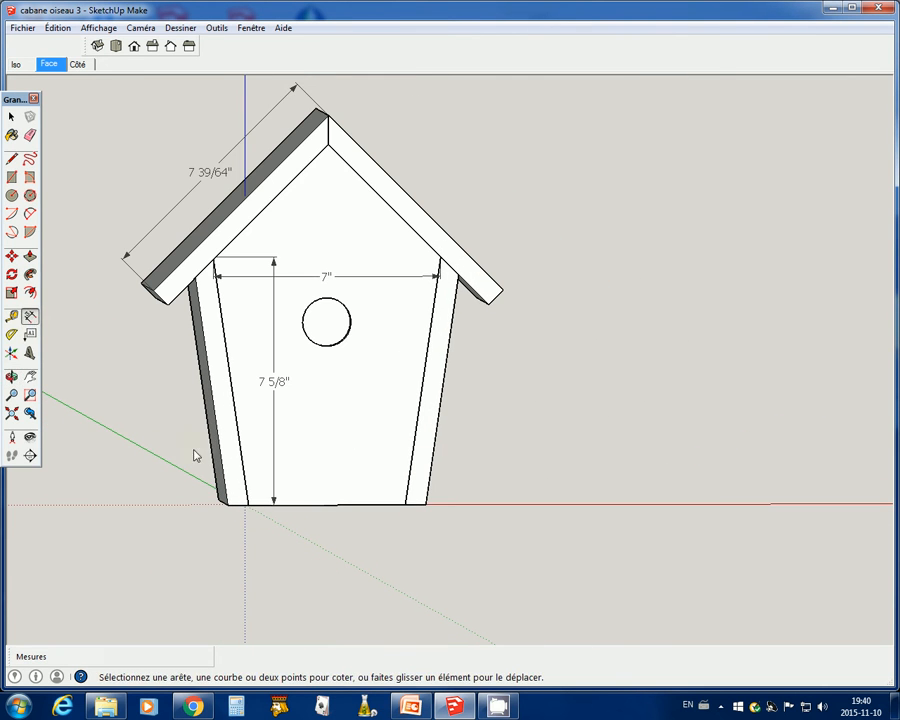
left_click(248, 506)
left_click(404, 507)
left_click(401, 524)
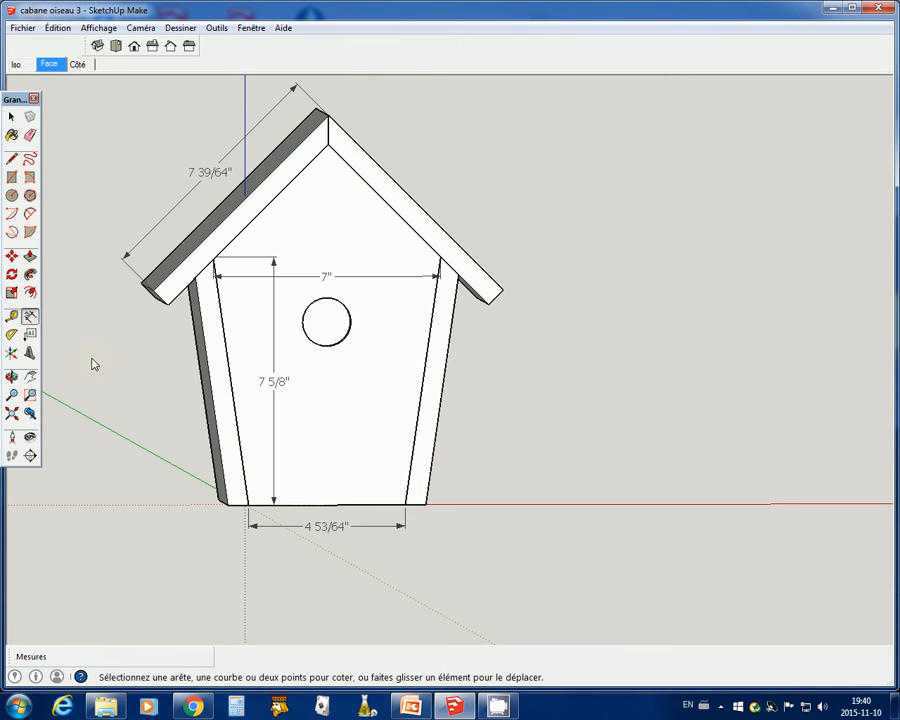
Dimension the front panel's full height from its peak to the base midpoint, placing the dimension outside the roof on the right.
left_click(11, 376)
left_click_drag(105, 425, 193, 348)
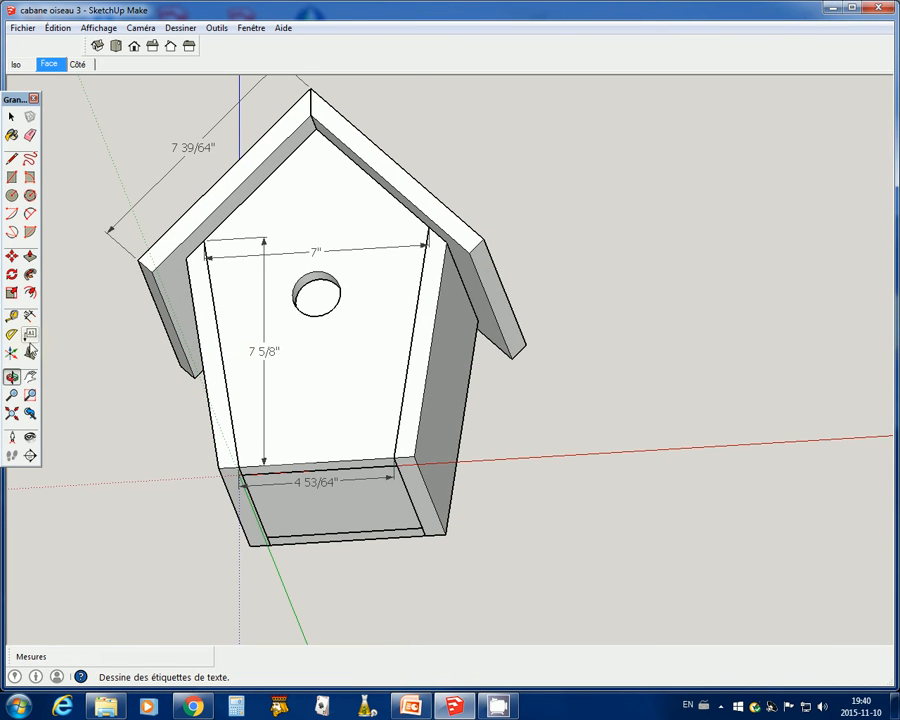
left_click(30, 315)
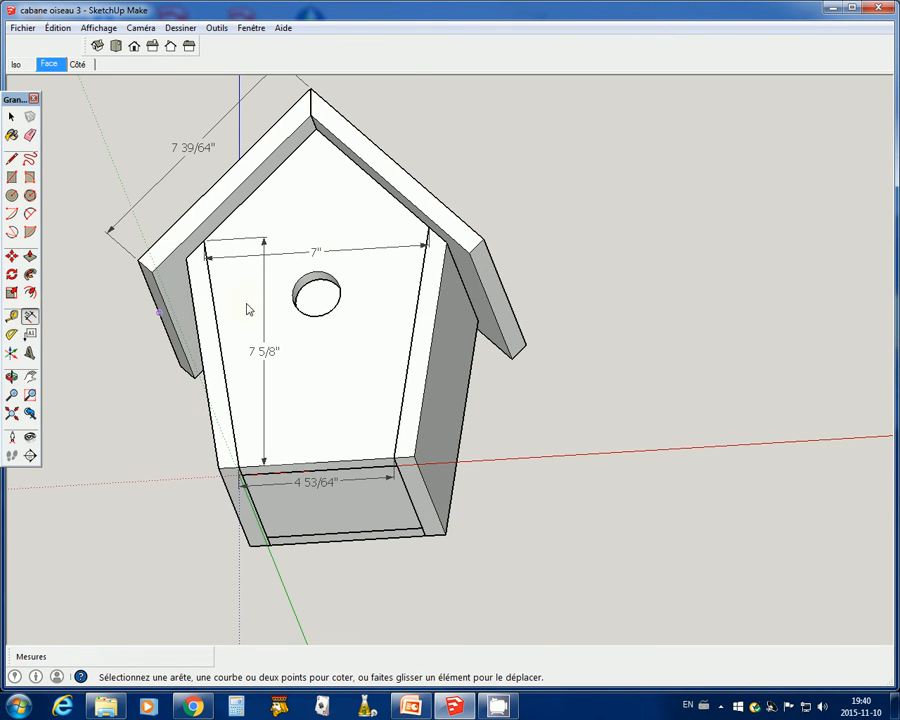
left_click(316, 130)
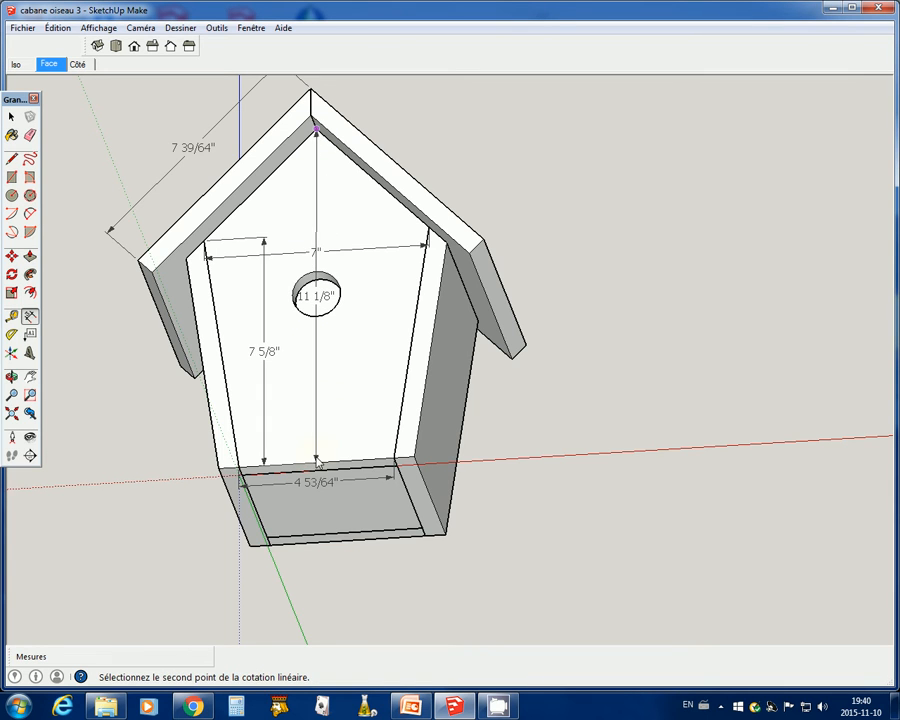
left_click(316, 464)
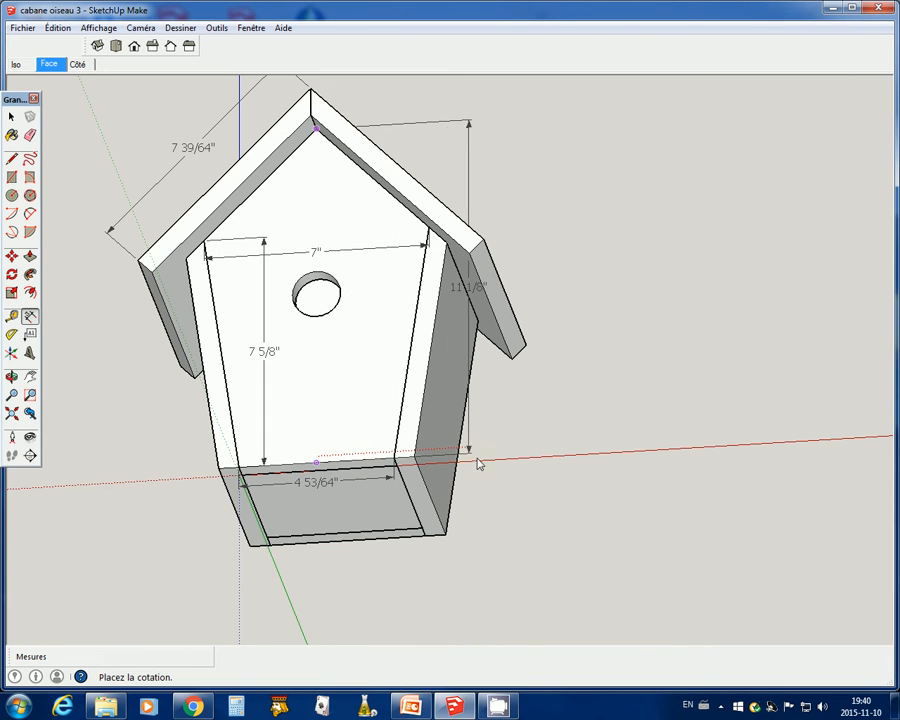
left_click(538, 463)
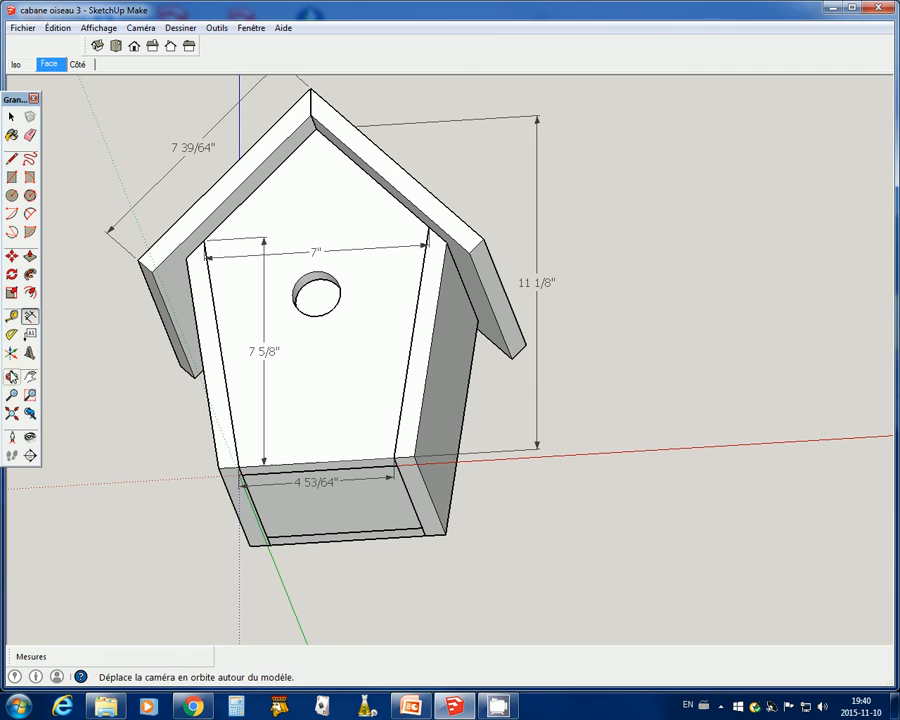
left_click(11, 376)
left_click_drag(70, 428, 115, 452)
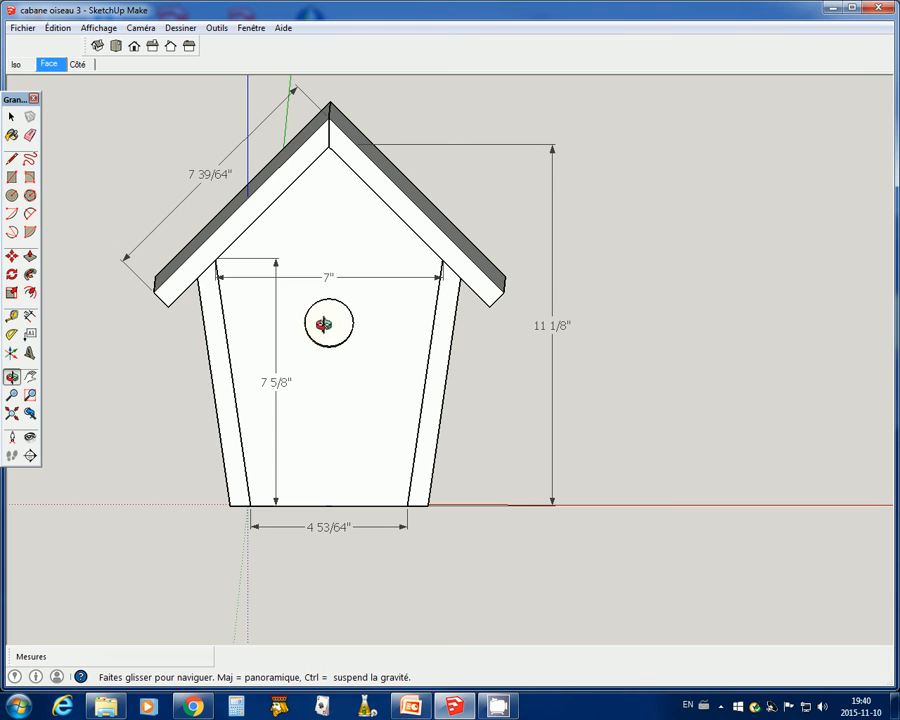
left_click(31, 316)
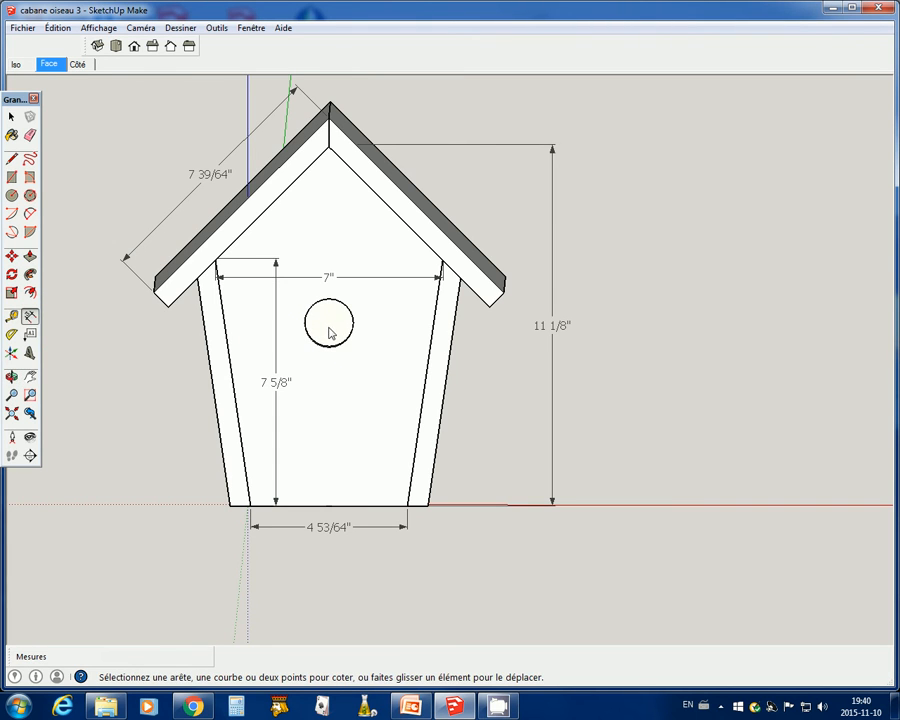
left_click(329, 507)
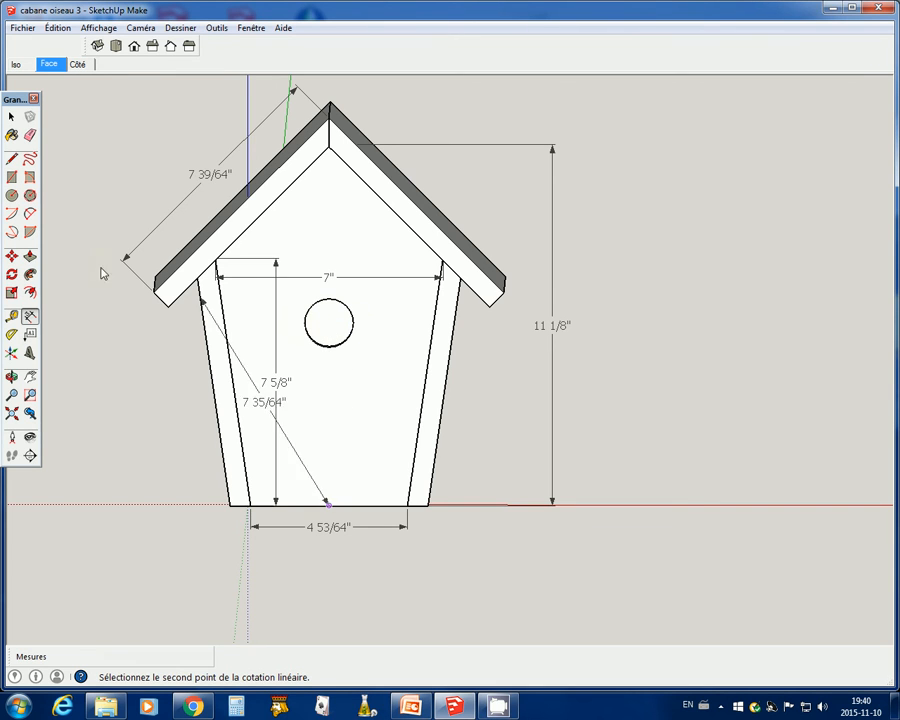
left_click(11, 117)
With the Tape Measure, place a horizontal guide 5 5/8" above the front panel's base edge, aligned with the entrance hole's centre.
left_click(12, 376)
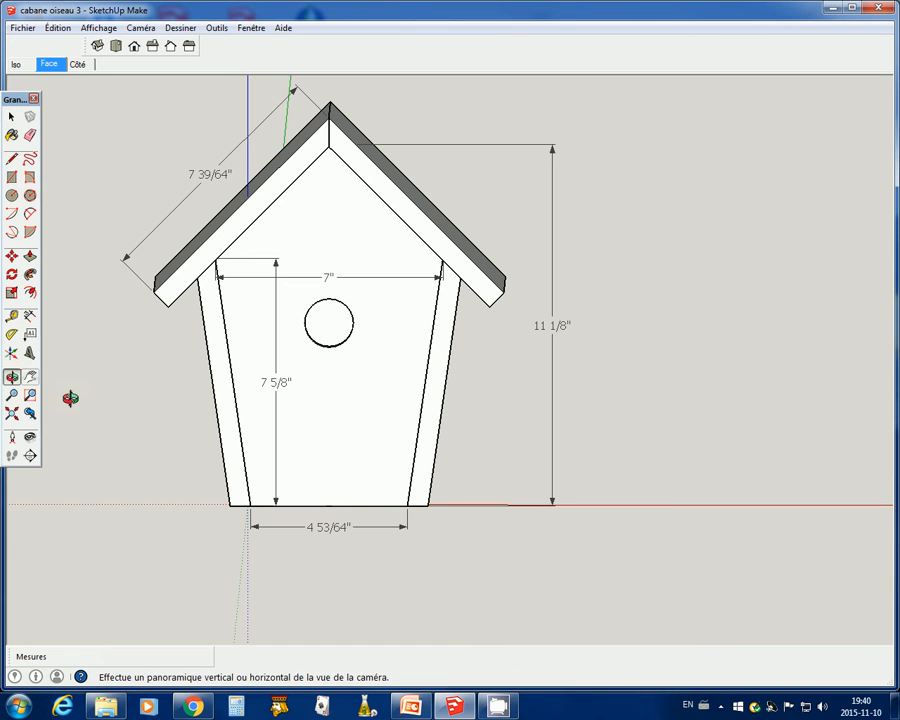
left_click_drag(70, 394, 161, 446)
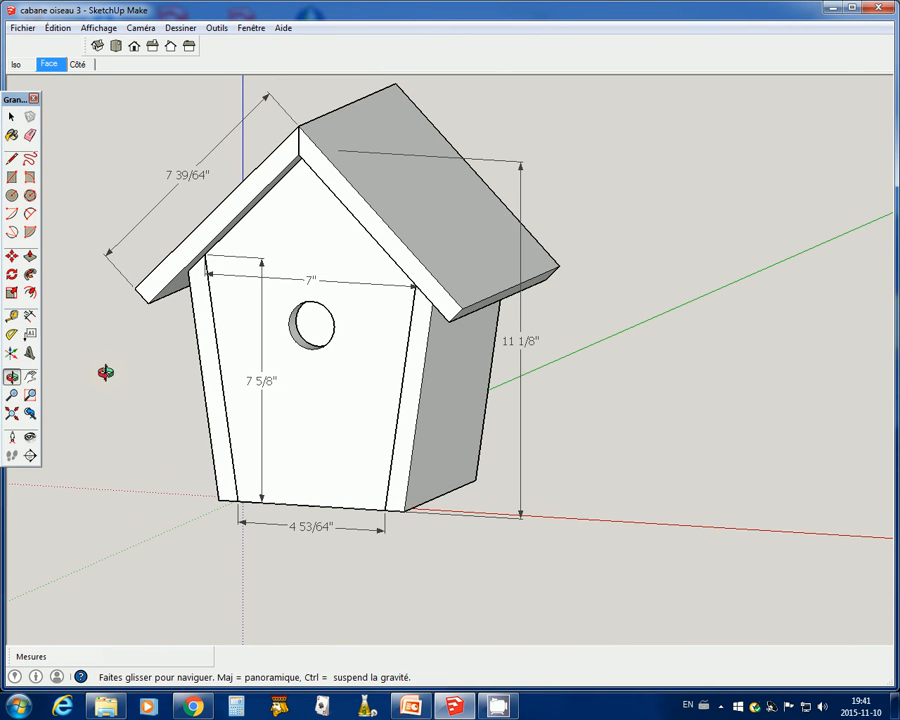
left_click(12, 316)
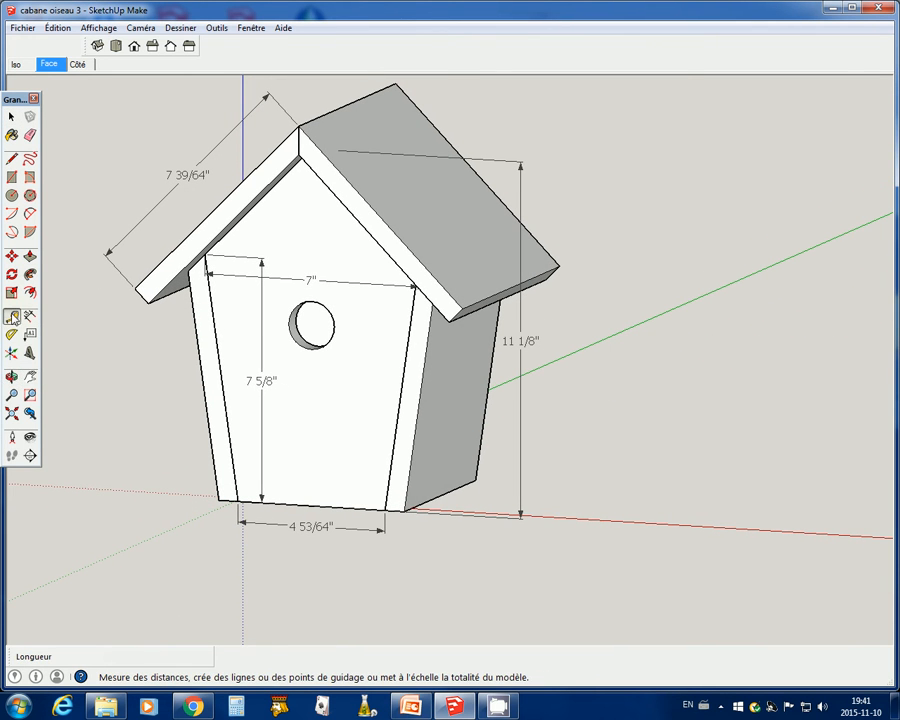
left_click(312, 505)
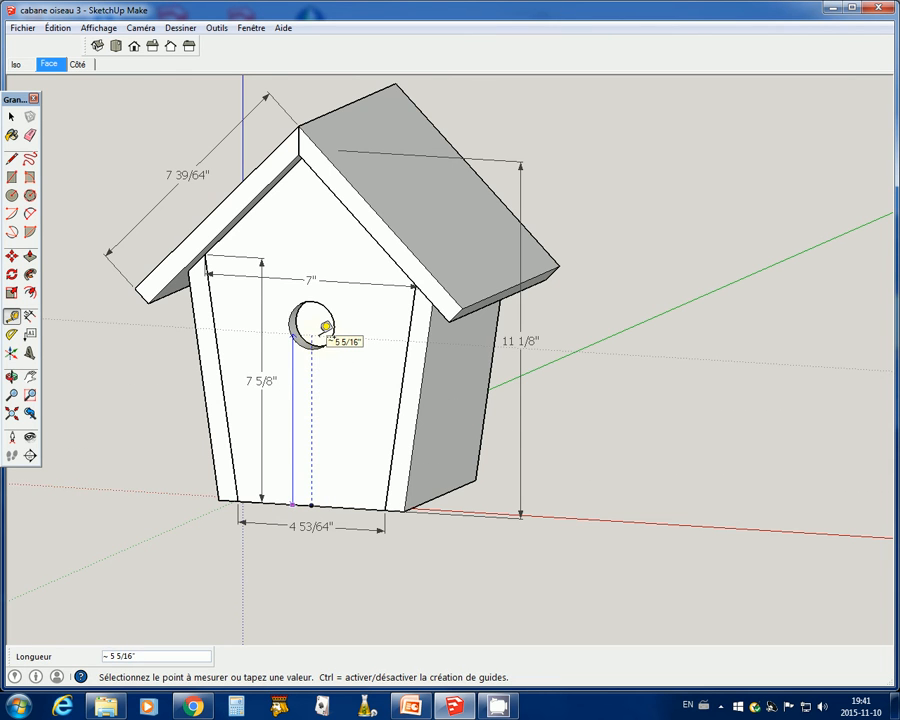
scroll(323, 325, "up", 5)
scroll(325, 327, "up", 1)
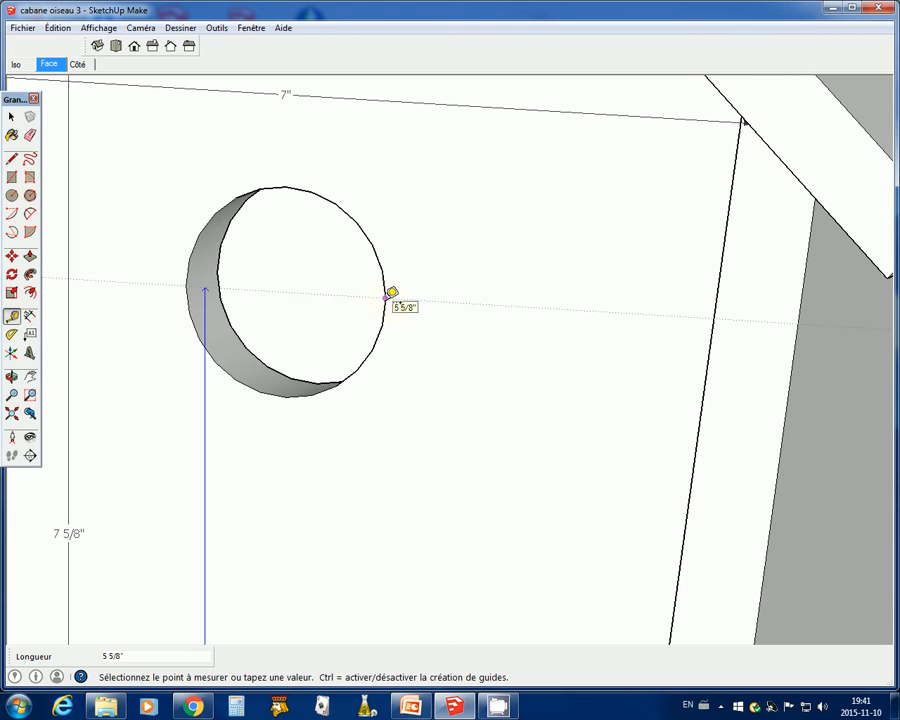
scroll(390, 293, "up", 4)
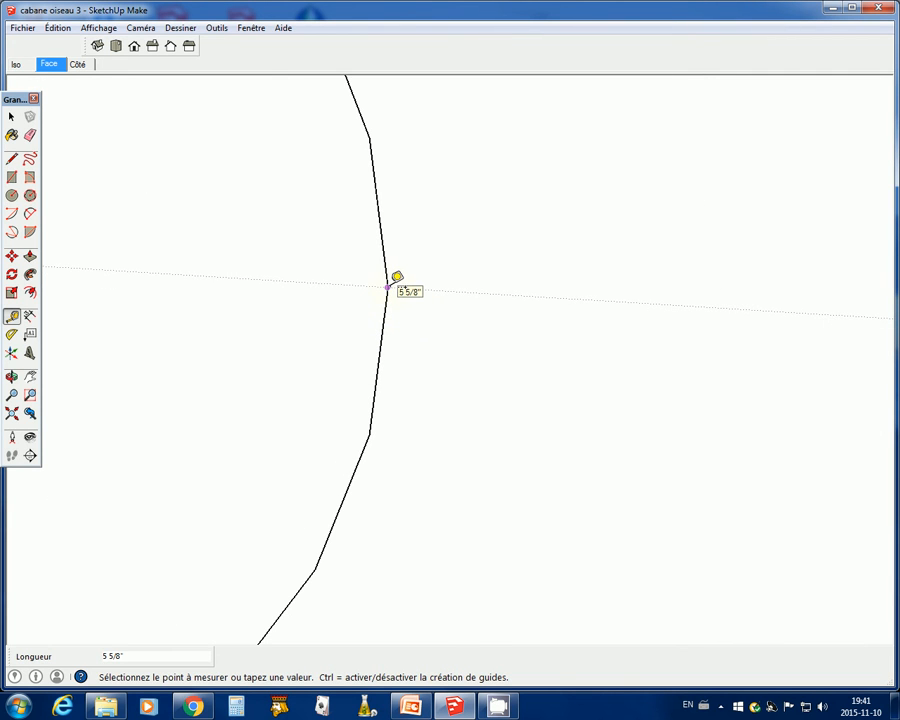
scroll(466, 344, "down", 6)
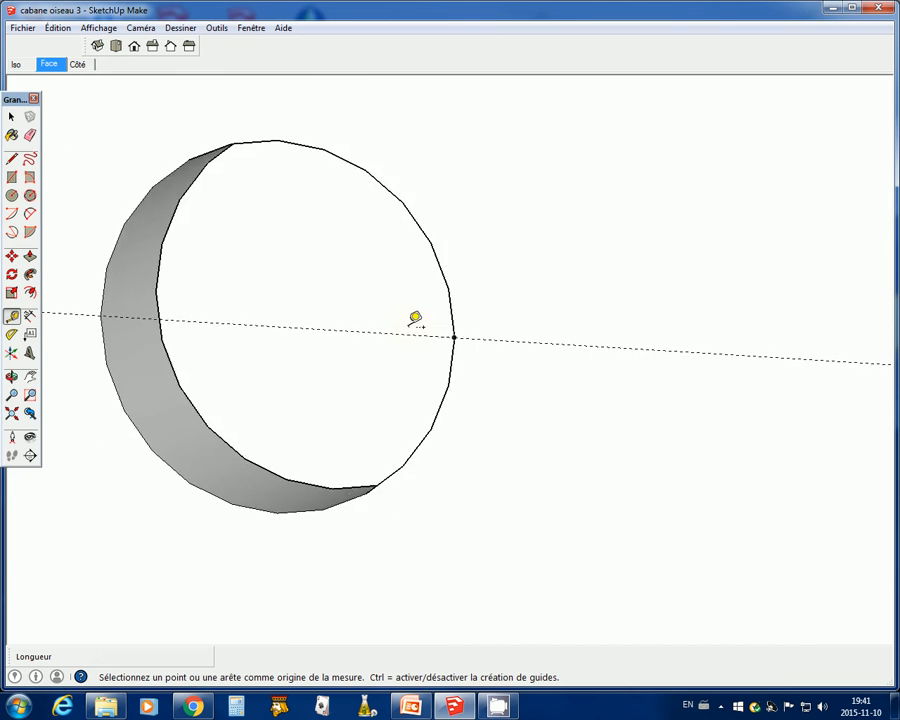
scroll(384, 300, "down", 4)
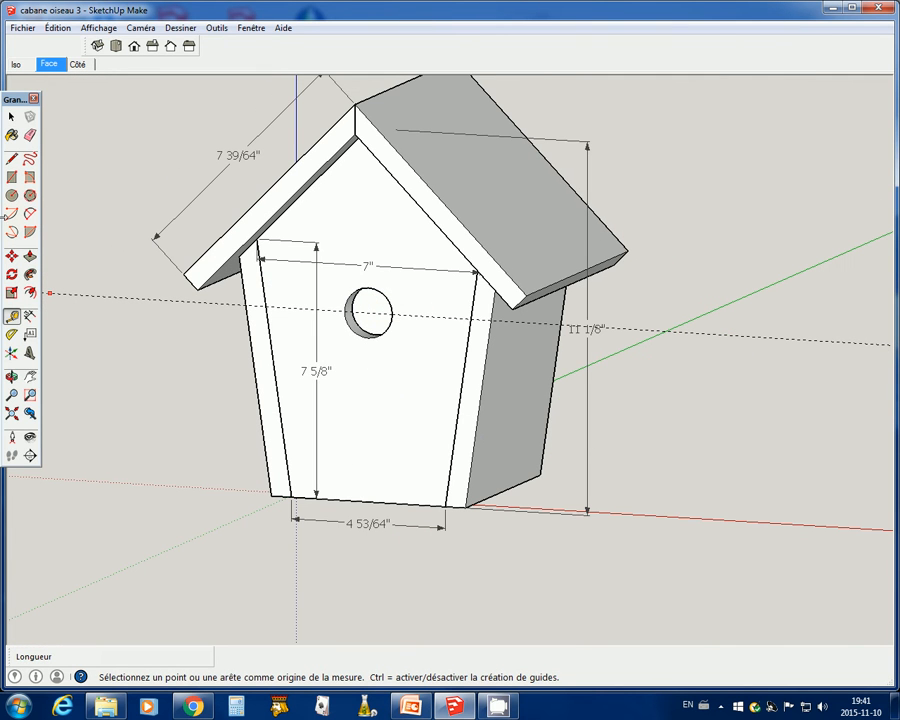
Dimension the height from the front panel's base midpoint to the entrance hole's centre, placing it beside the hole, and delete all guides.
left_click(30, 315)
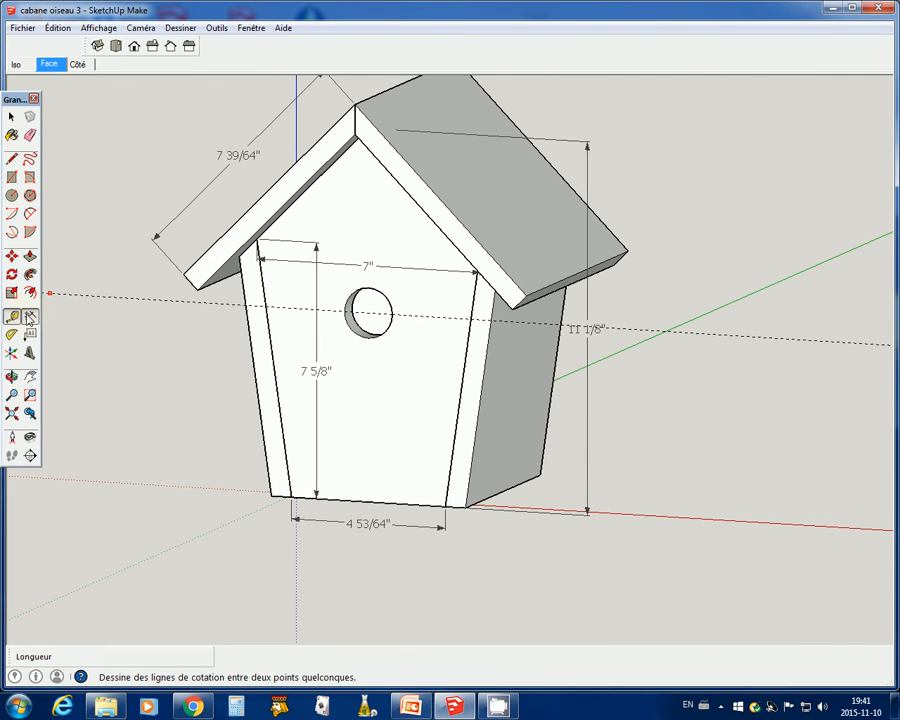
left_click(368, 503)
left_click(369, 314)
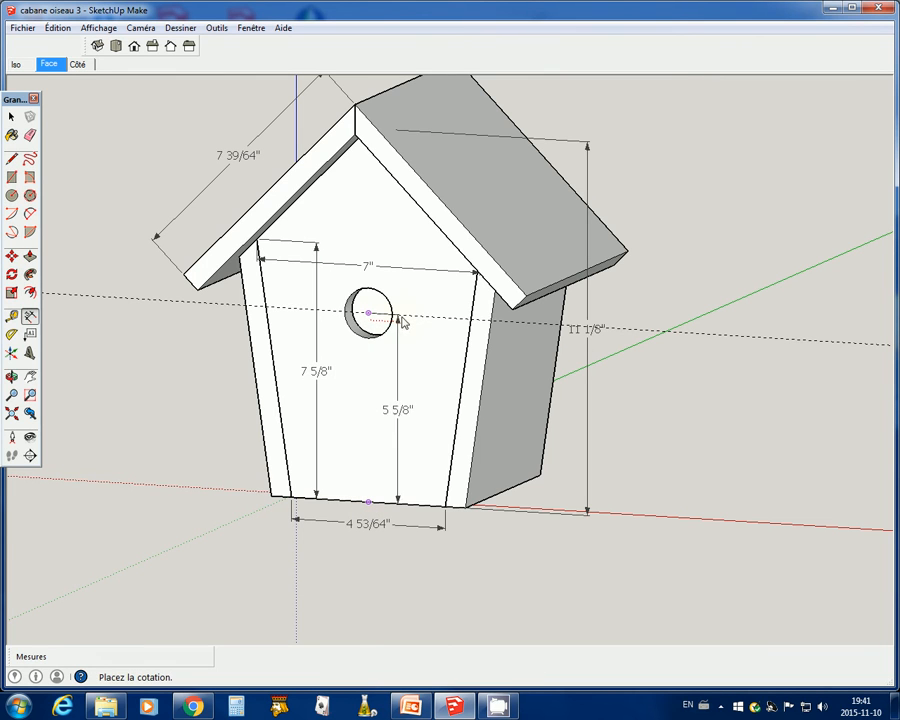
left_click(419, 326)
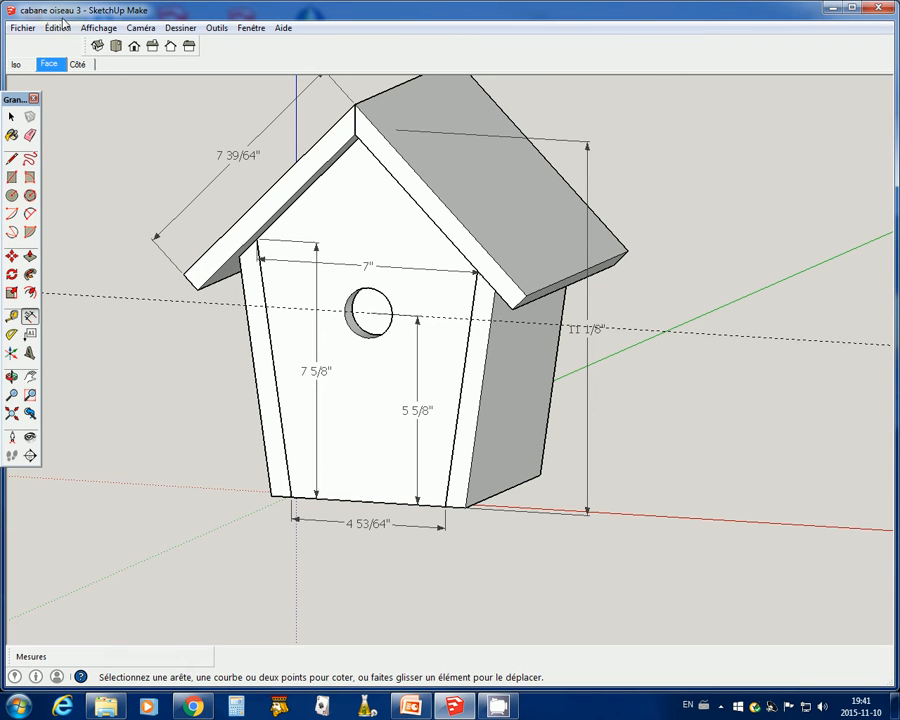
left_click(57, 27)
left_click(104, 158)
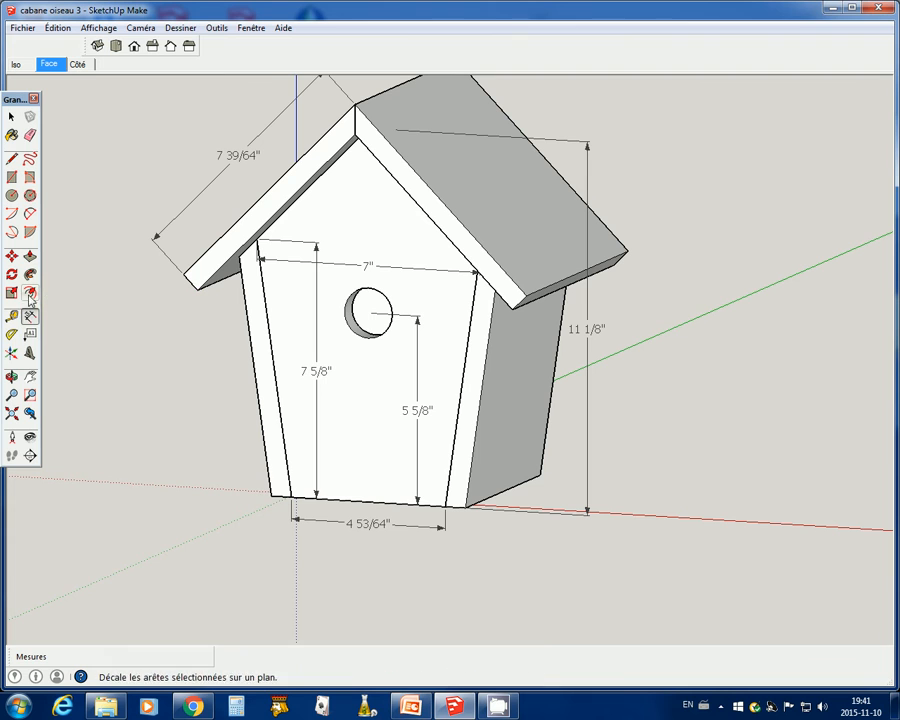
Attach a leader text reading "Dia 1 1/2" to the entrance hole's upper right edge, placed just beside the hole.
left_click(30, 336)
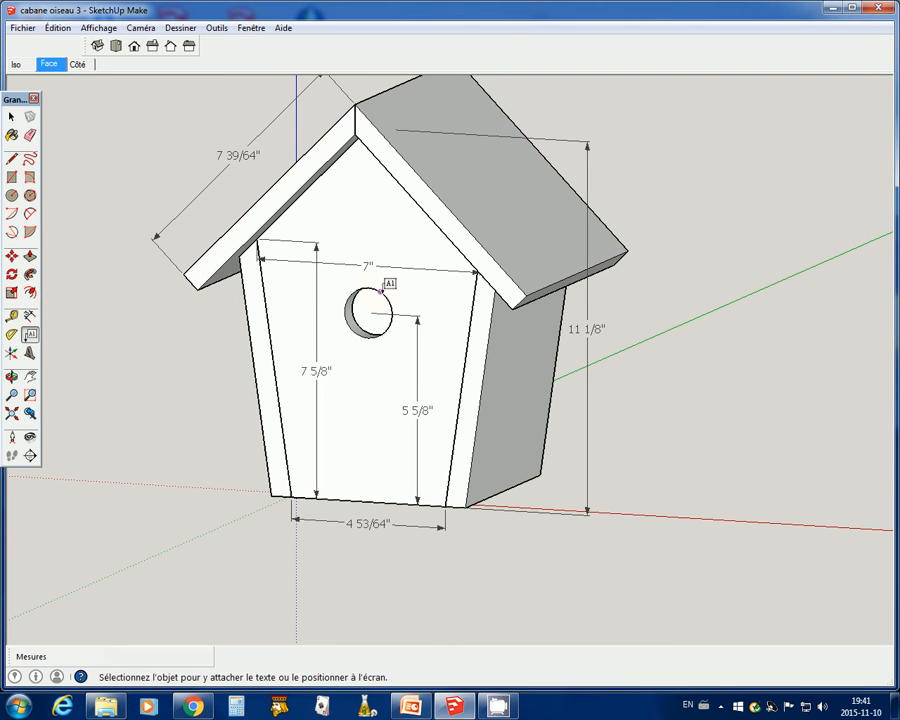
left_click(381, 290)
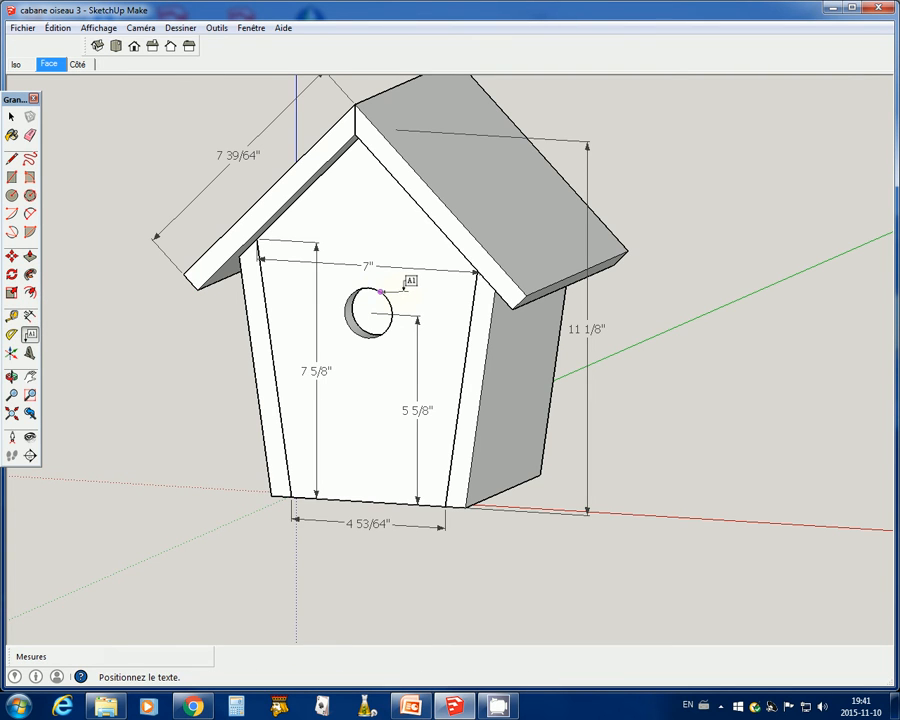
left_click(405, 281)
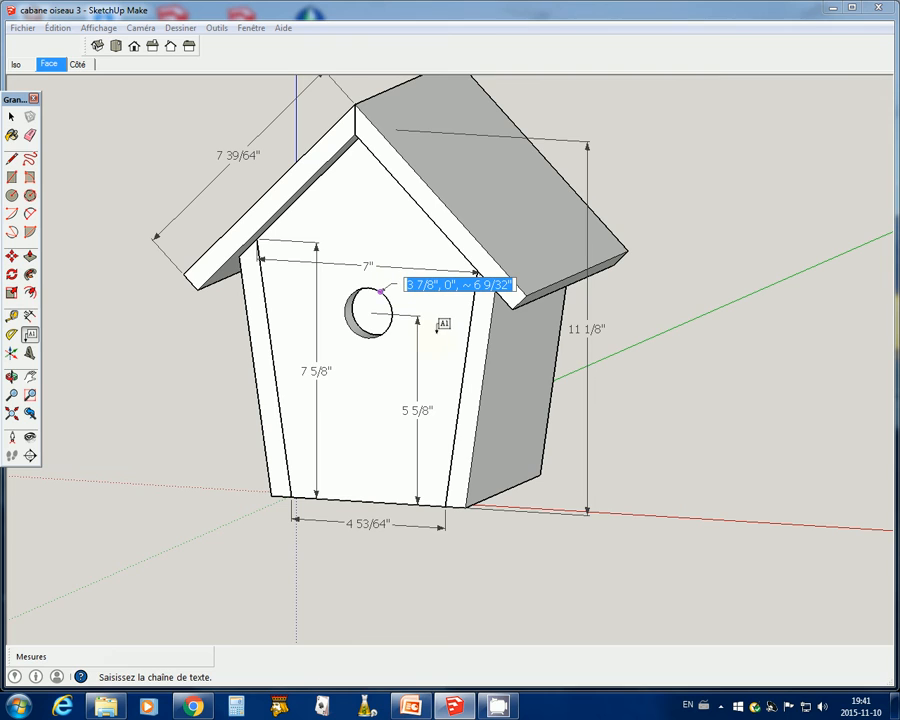
type("D")
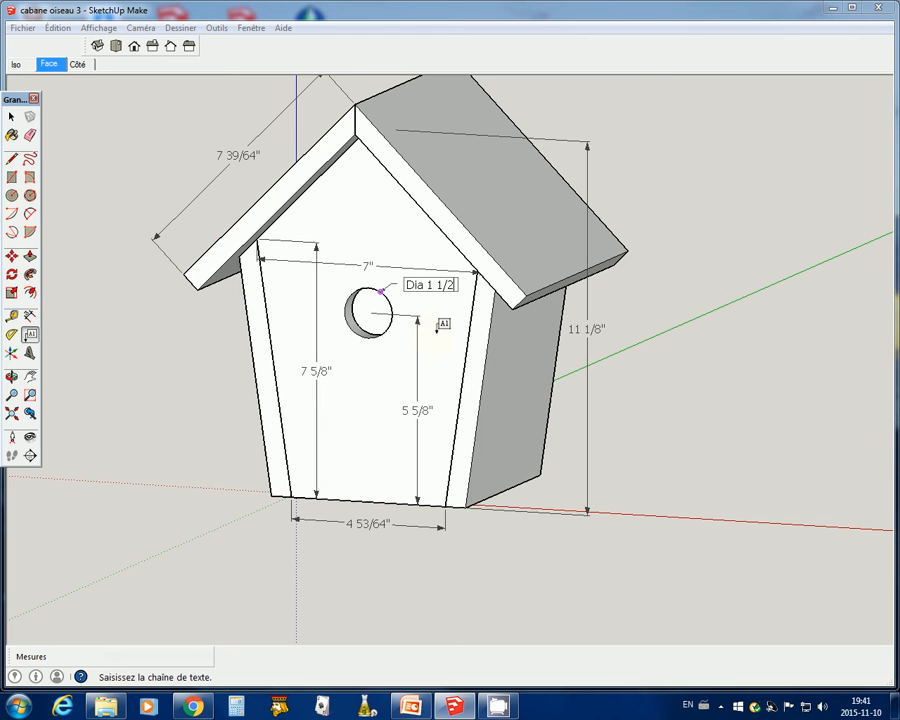
type("ia 1 1/2")
key("Return")
key("Return")
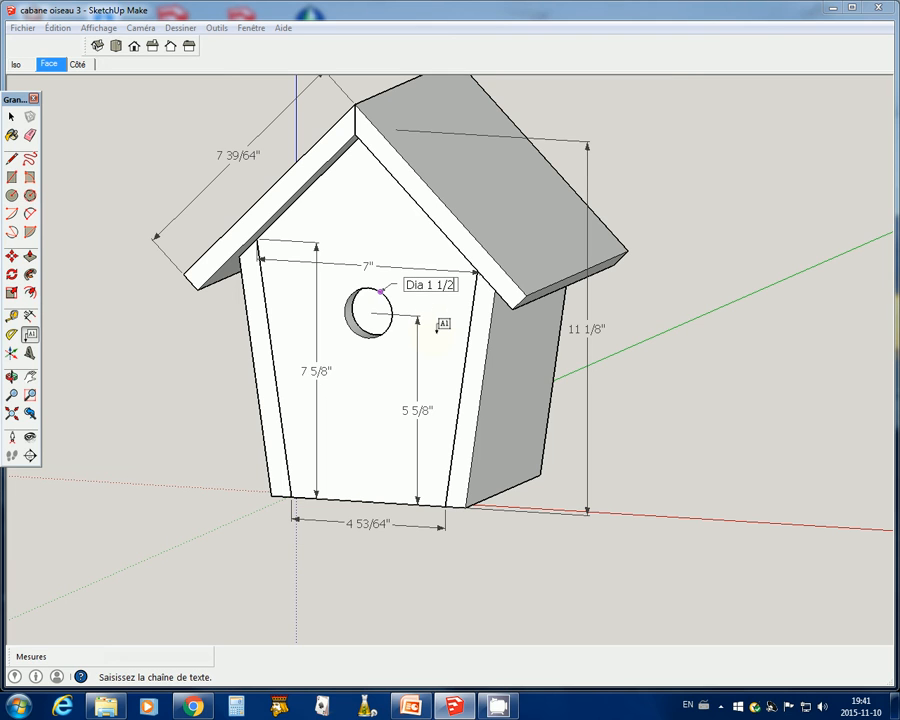
left_click(11, 117)
Dimension the front panel's slanted right edge between its lower and upper corners, placing it outside the wall, and return to a frontal view.
left_click(13, 379)
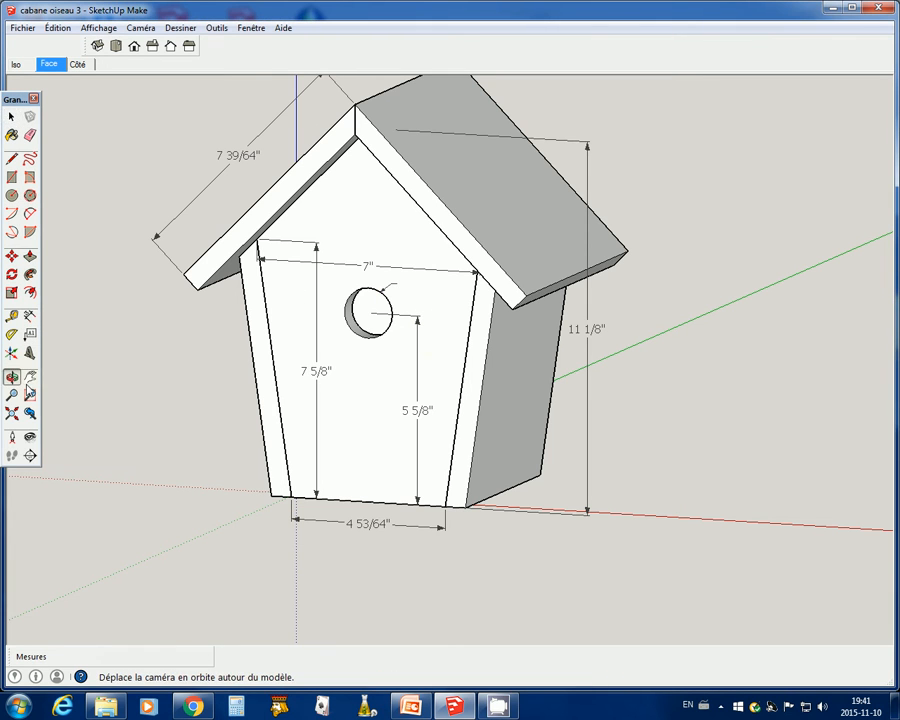
left_click_drag(112, 402, 171, 360)
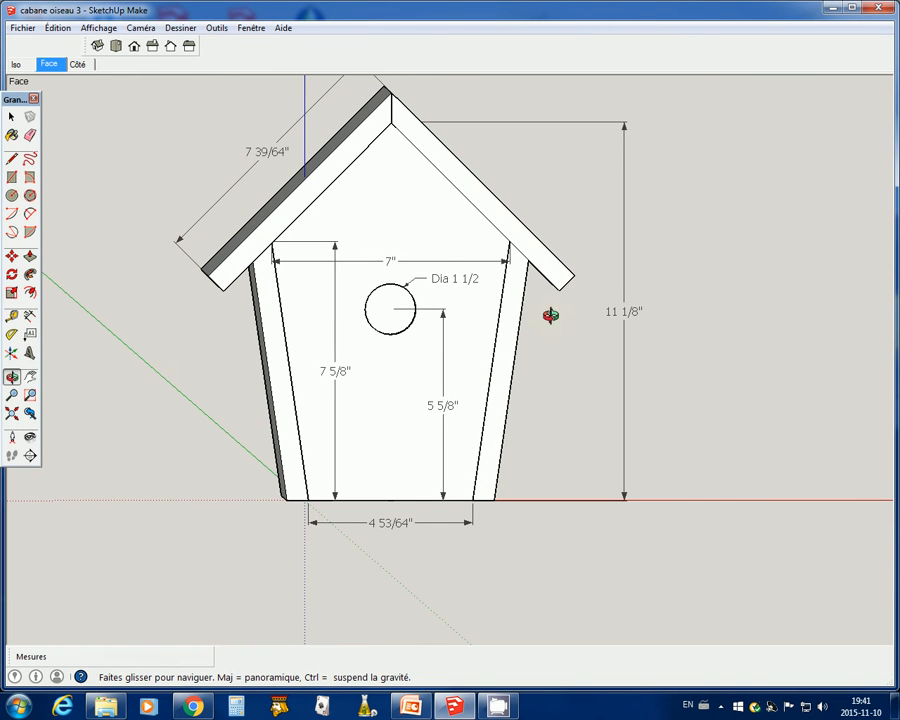
left_click(30, 316)
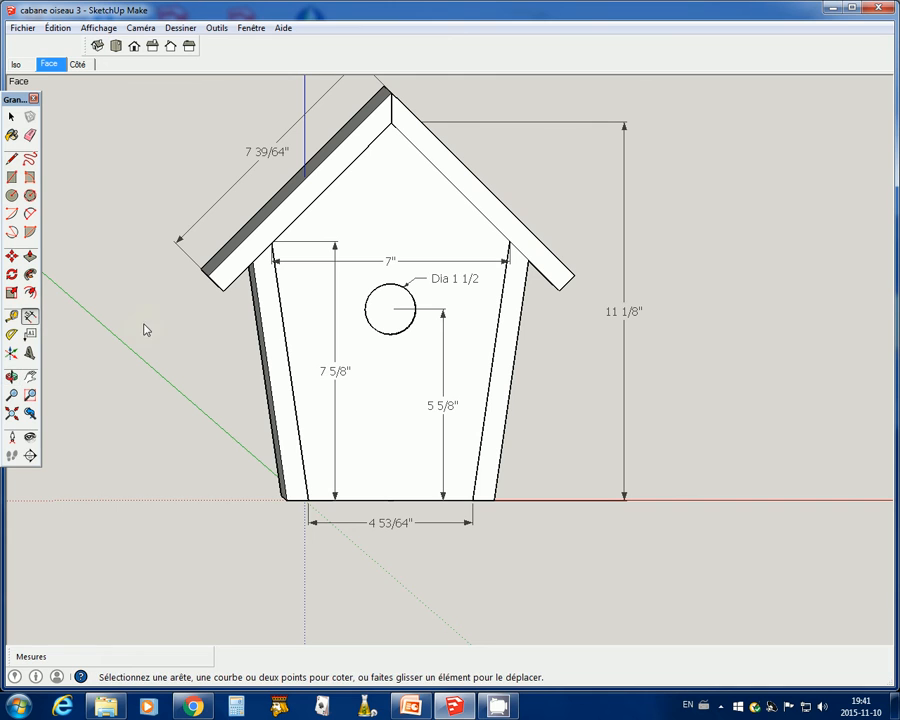
left_click(12, 376)
left_click_drag(110, 415, 180, 412)
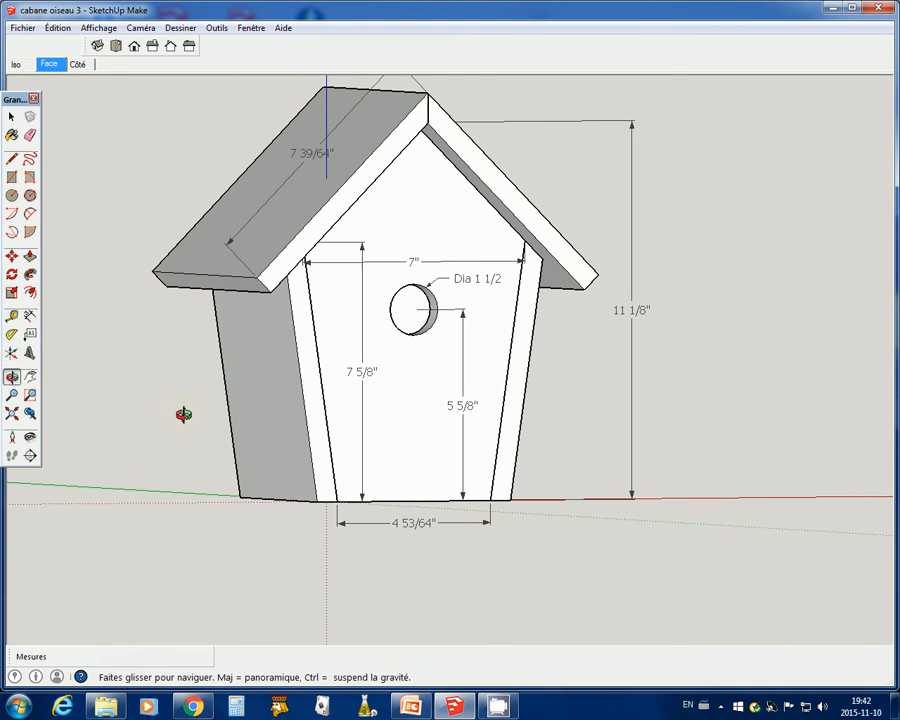
left_click(30, 316)
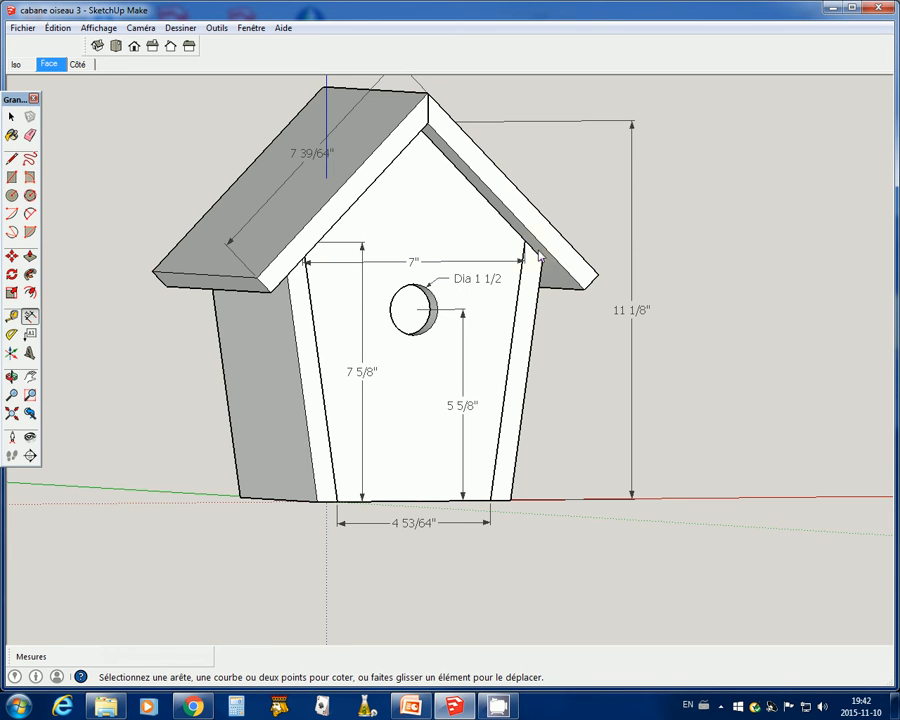
left_click(491, 500)
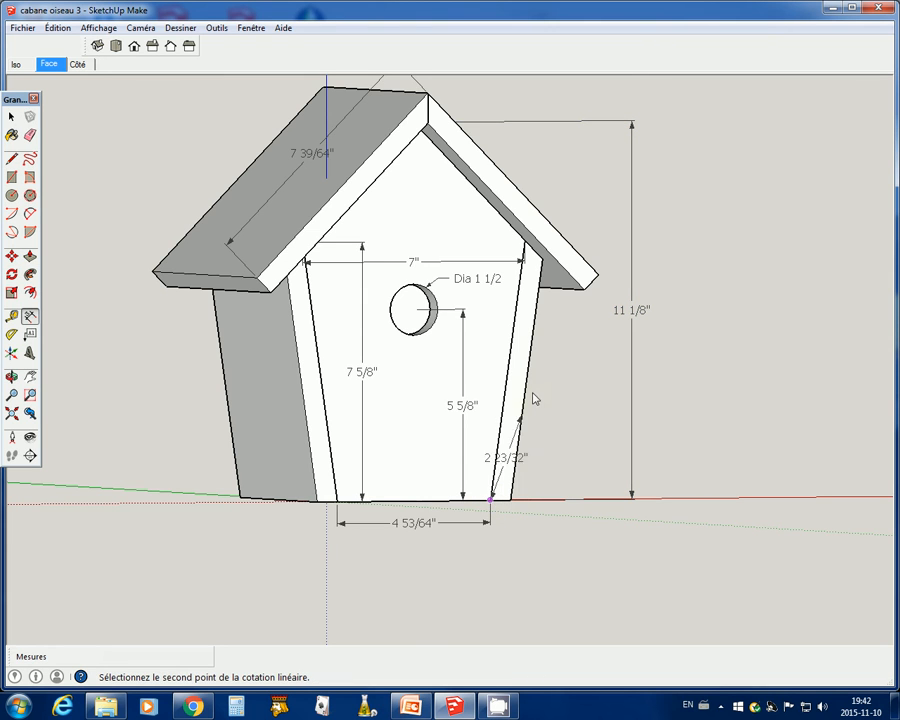
left_click(525, 241)
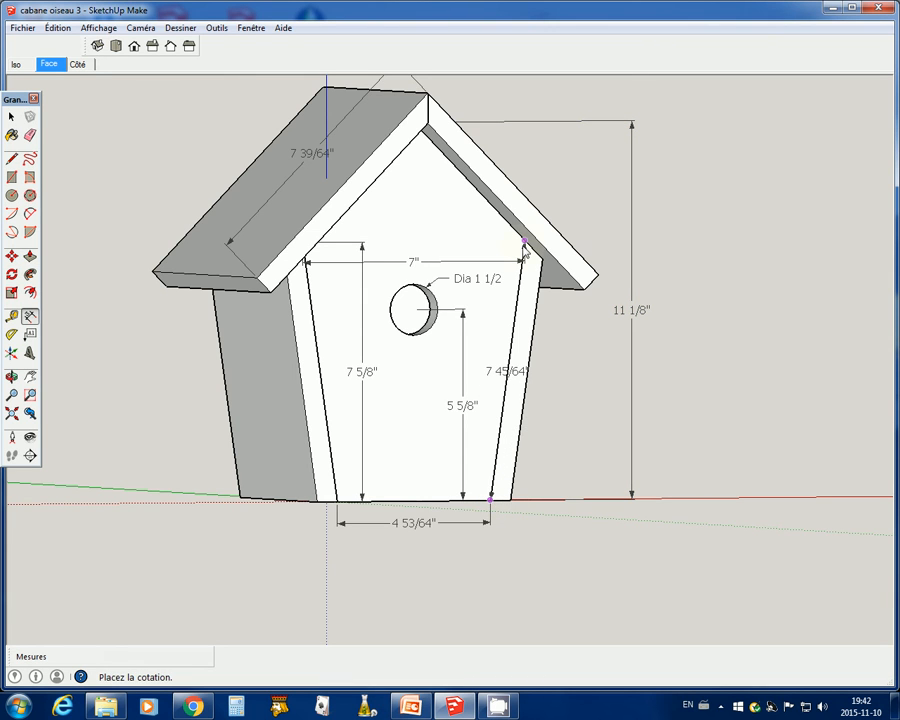
left_click(598, 301)
left_click(12, 376)
left_click_drag(76, 396, 233, 476)
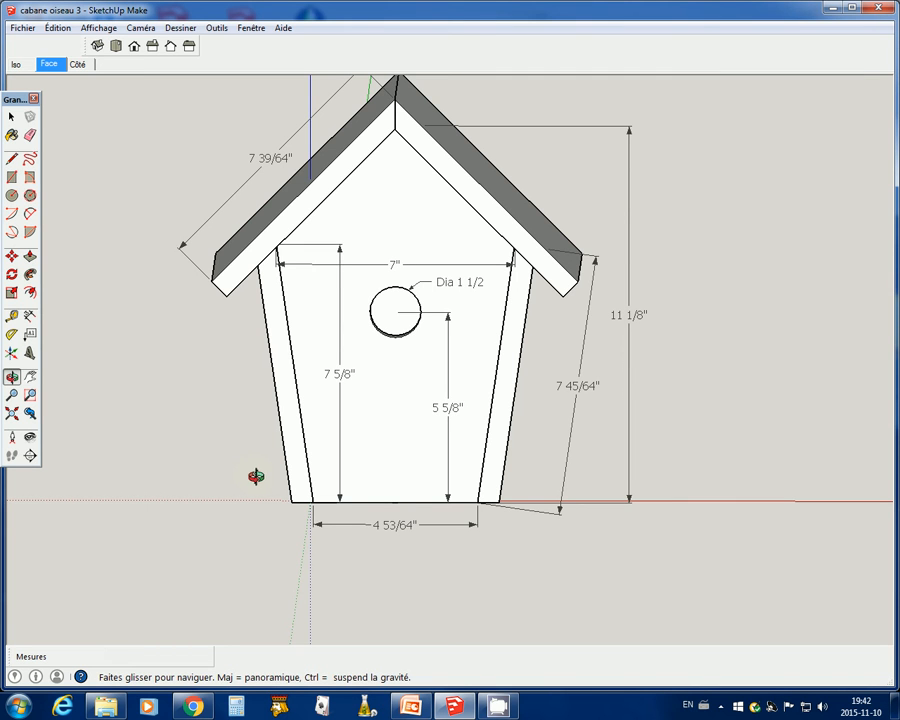
left_click_drag(426, 434, 382, 342)
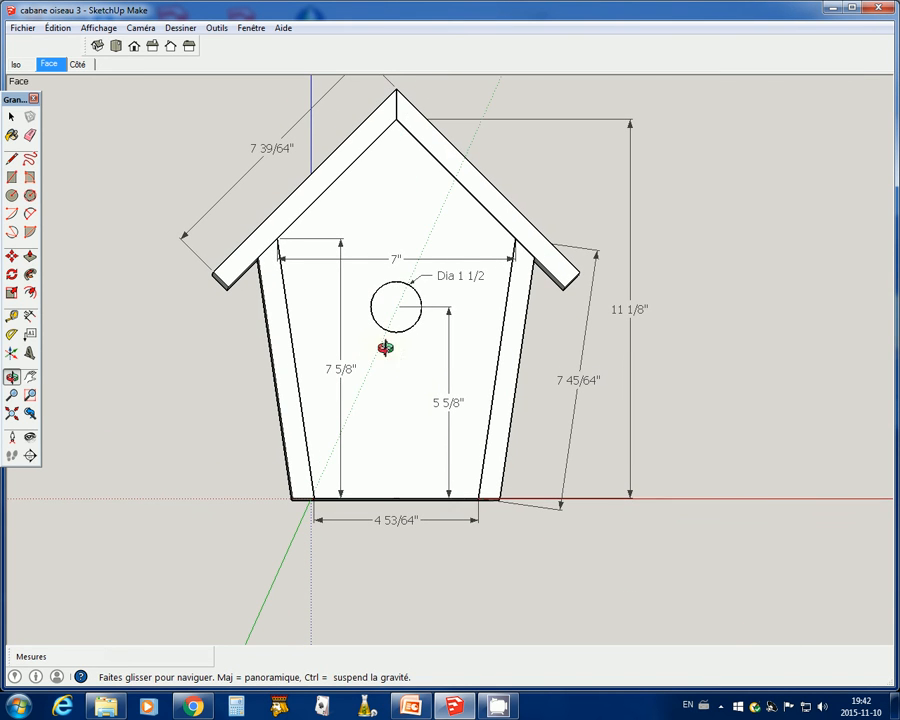
Try to dimension the thickness of the right roof board at its lower end, and undo the placed dimension.
left_click(30, 316)
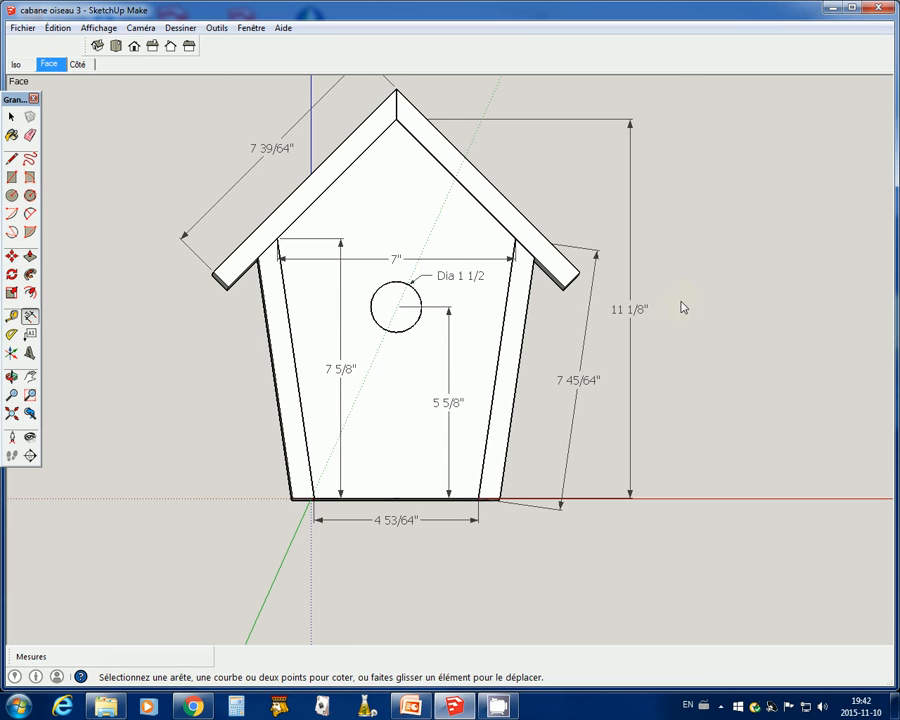
left_click(564, 288)
left_click(579, 273)
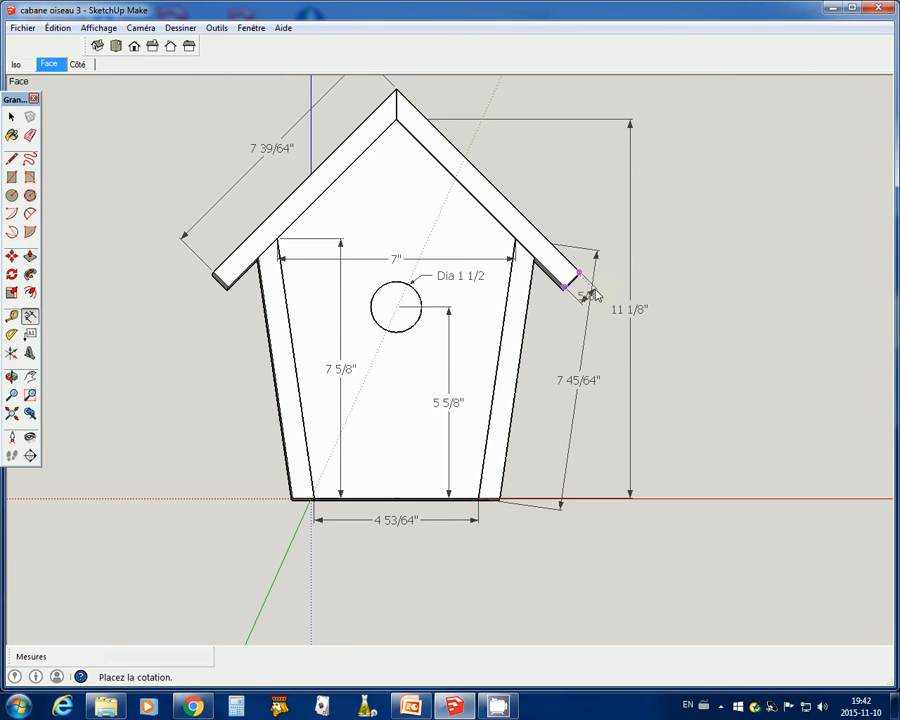
left_click(578, 303)
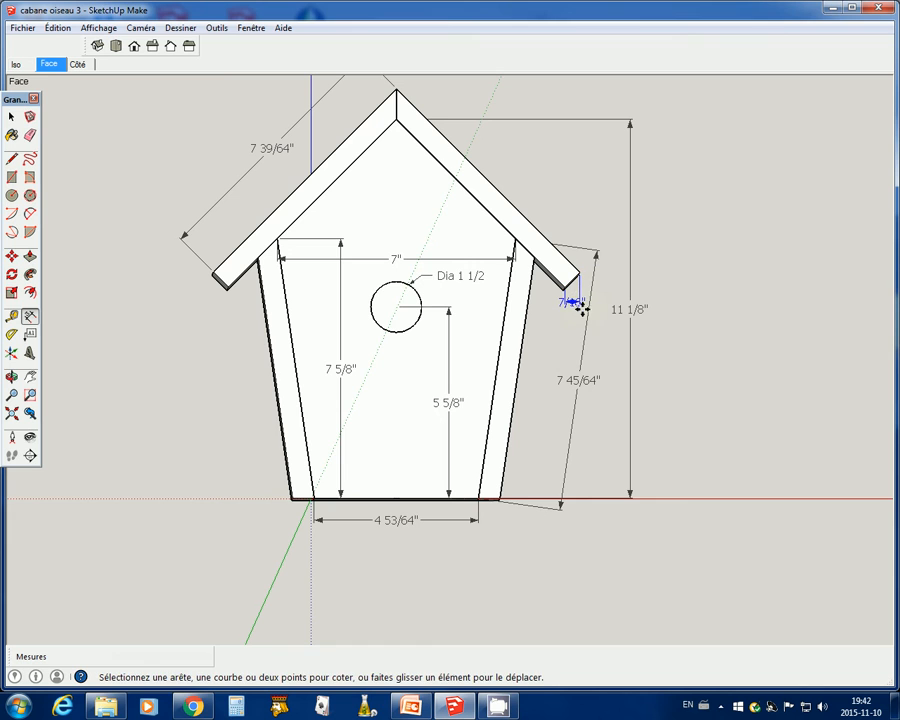
key("Delete")
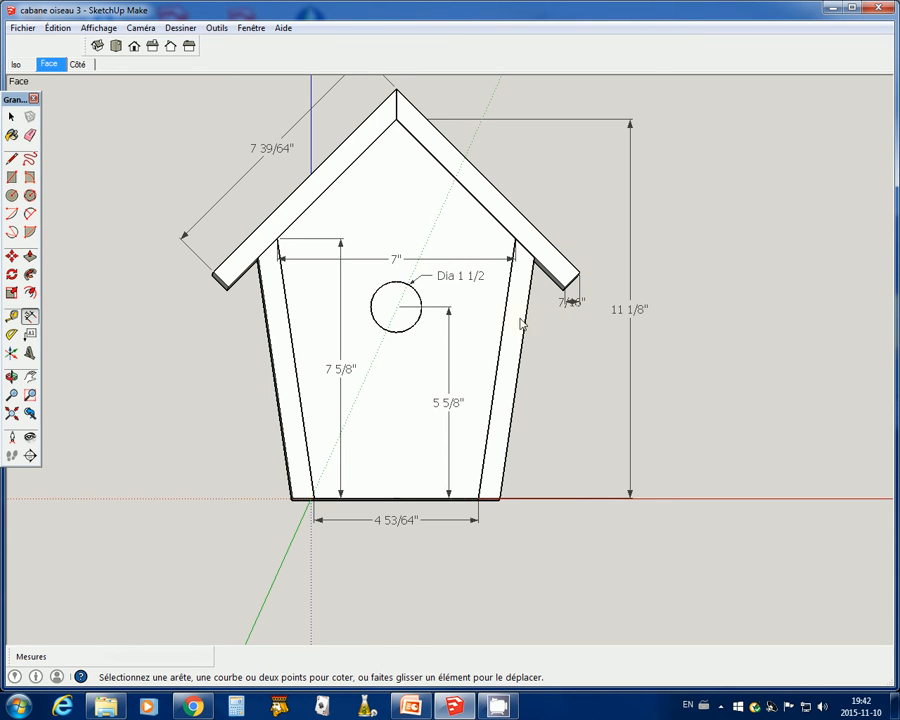
left_click(57, 27)
left_click(66, 42)
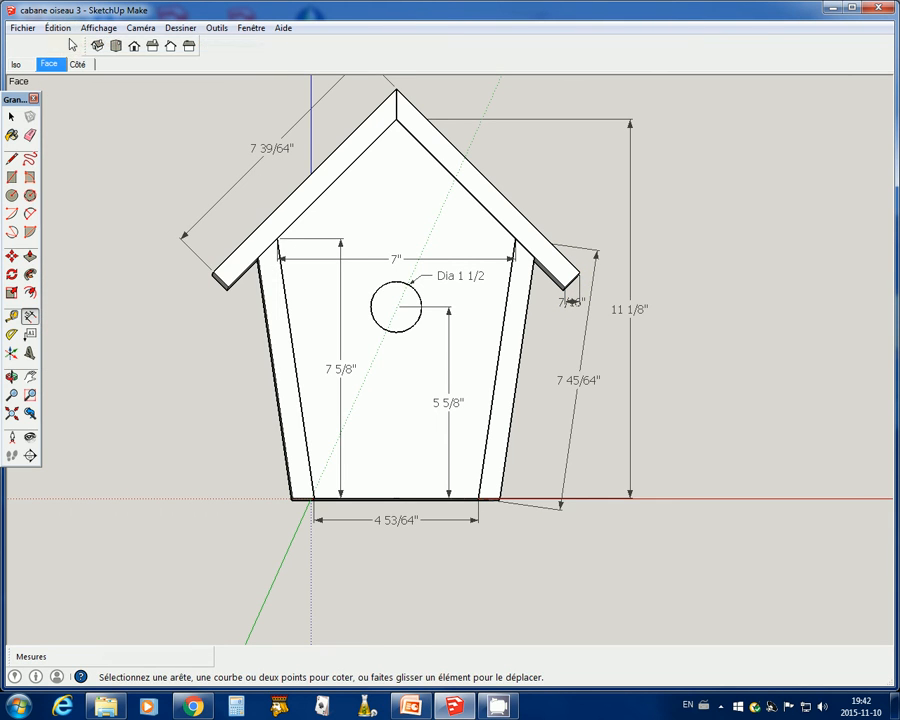
left_click(58, 27)
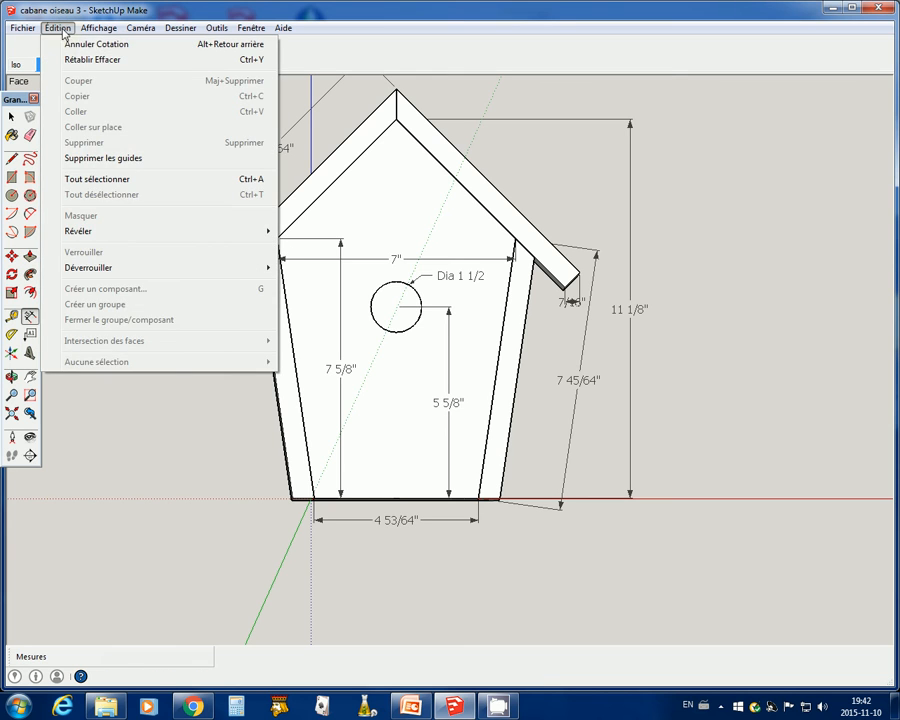
left_click(96, 44)
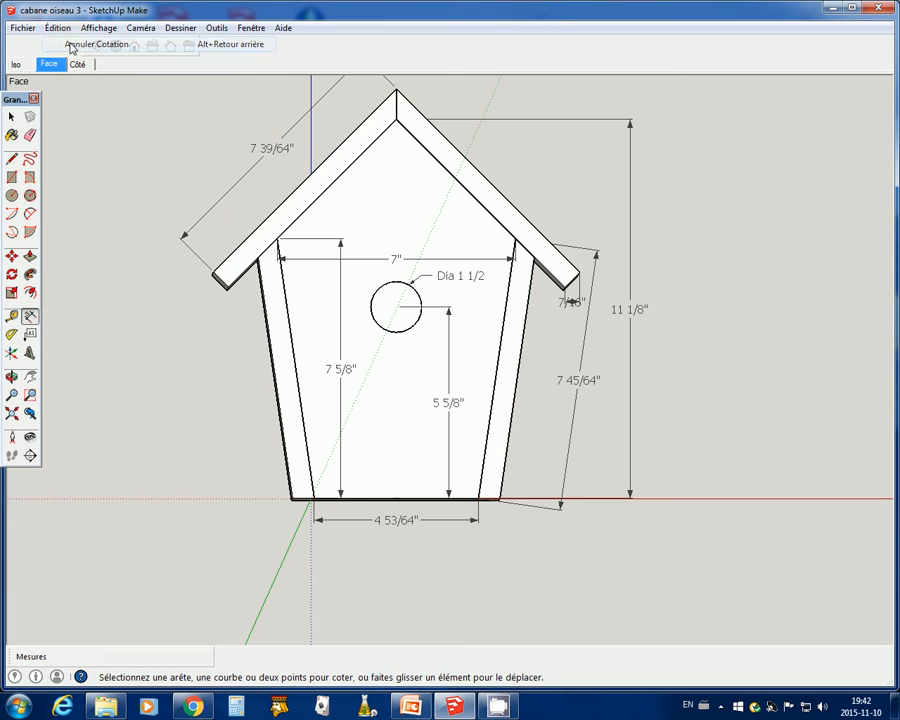
Dimension the left roof board's thickness at its lower end, placing the dimension parallel to the board's end, just beyond it.
left_click(214, 273)
left_click(225, 286)
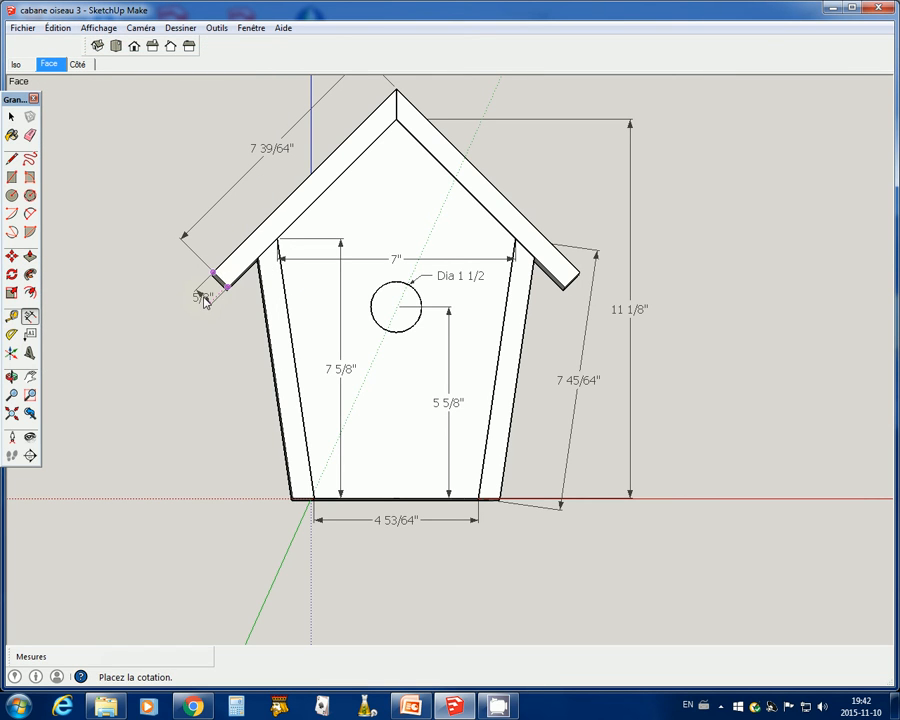
left_click(203, 300)
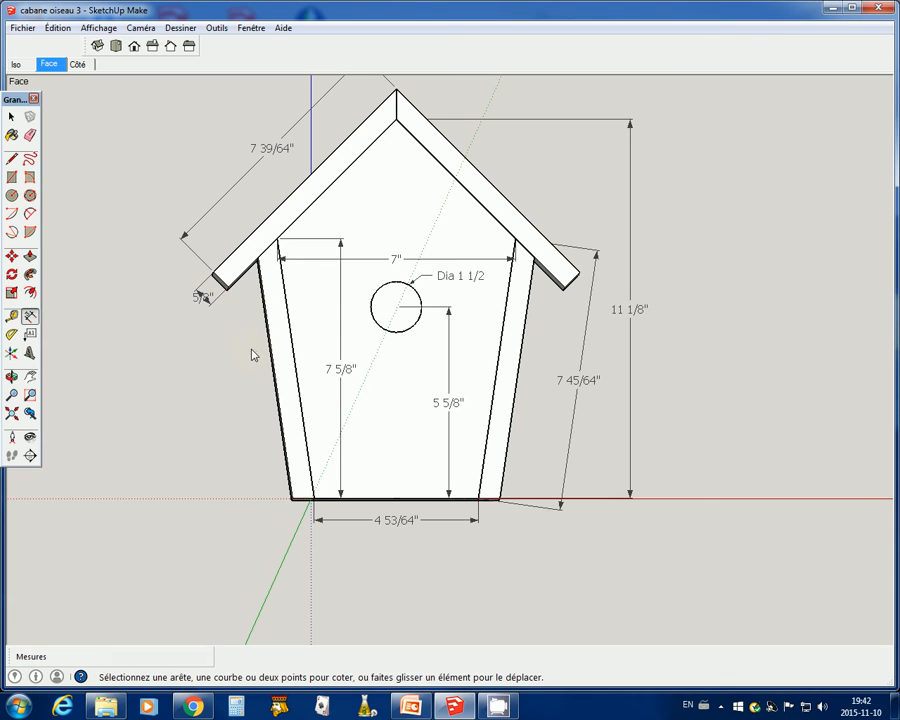
Move the left roof board's thickness dimension slightly farther out and set its text position to "Fin à l'extérieur" in the entity info.
right_click(202, 298)
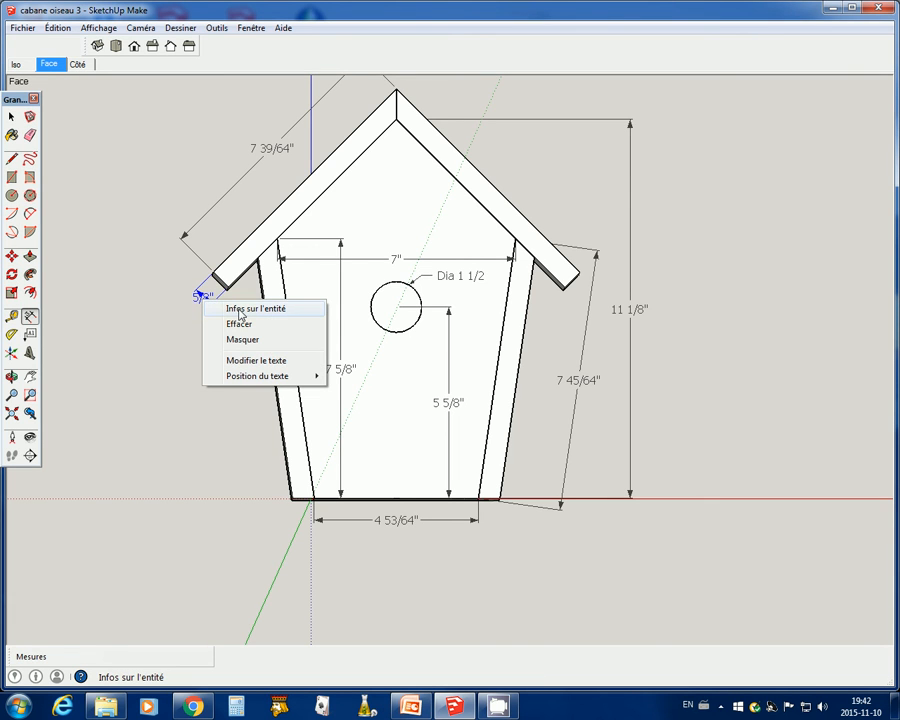
left_click(241, 310)
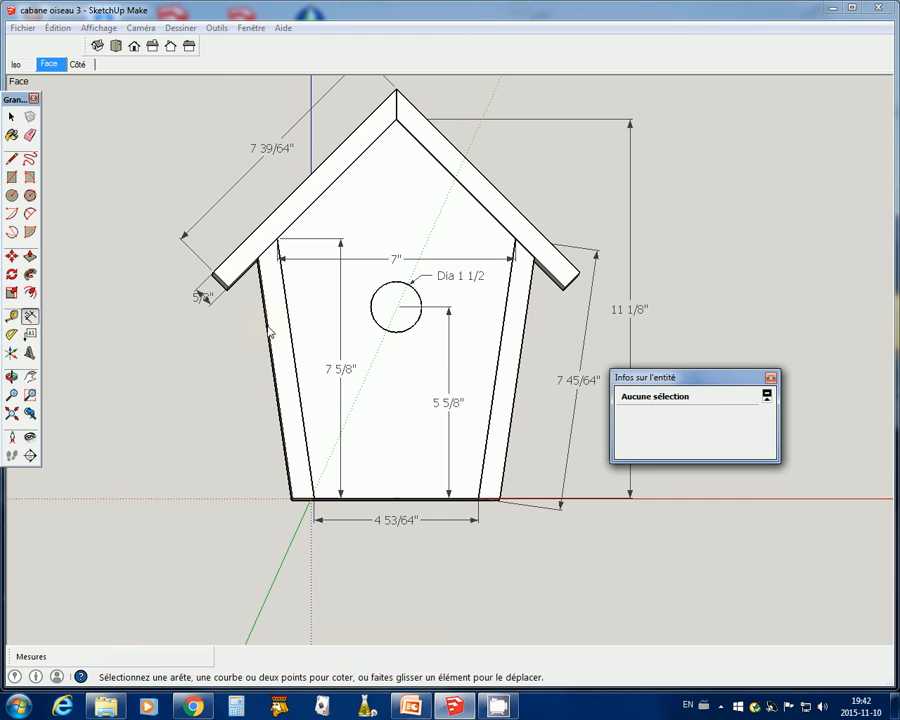
left_click(203, 294)
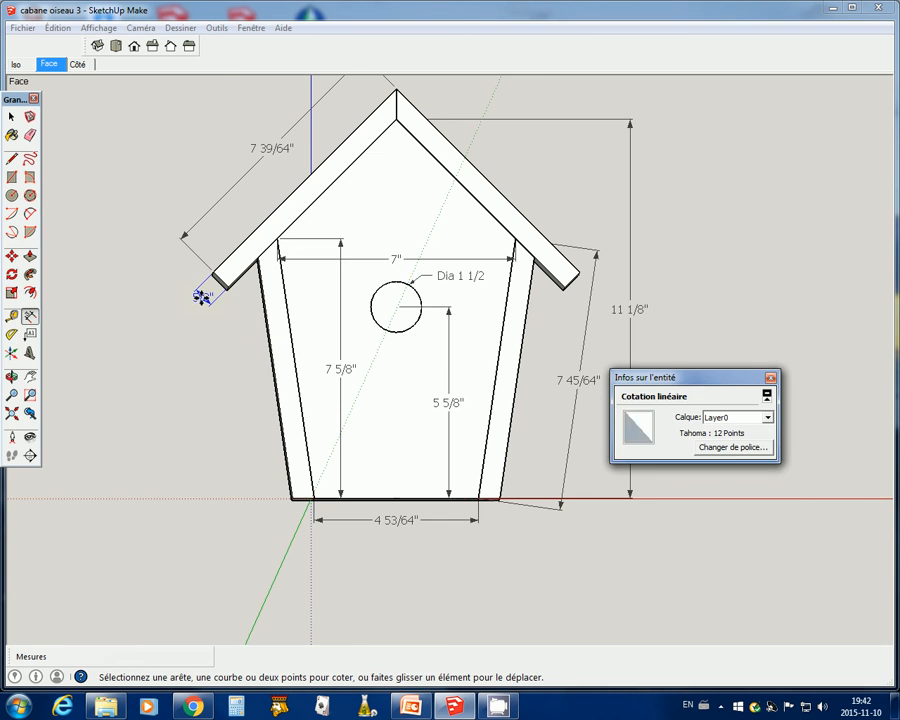
left_click(834, 483)
left_click(201, 295)
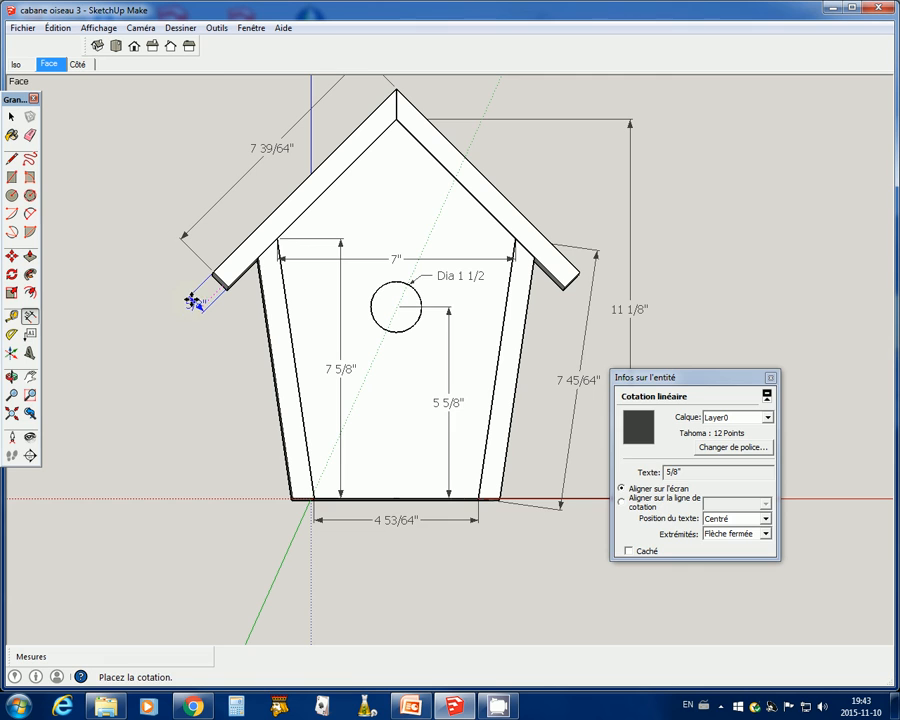
left_click(195, 303)
left_click(11, 117)
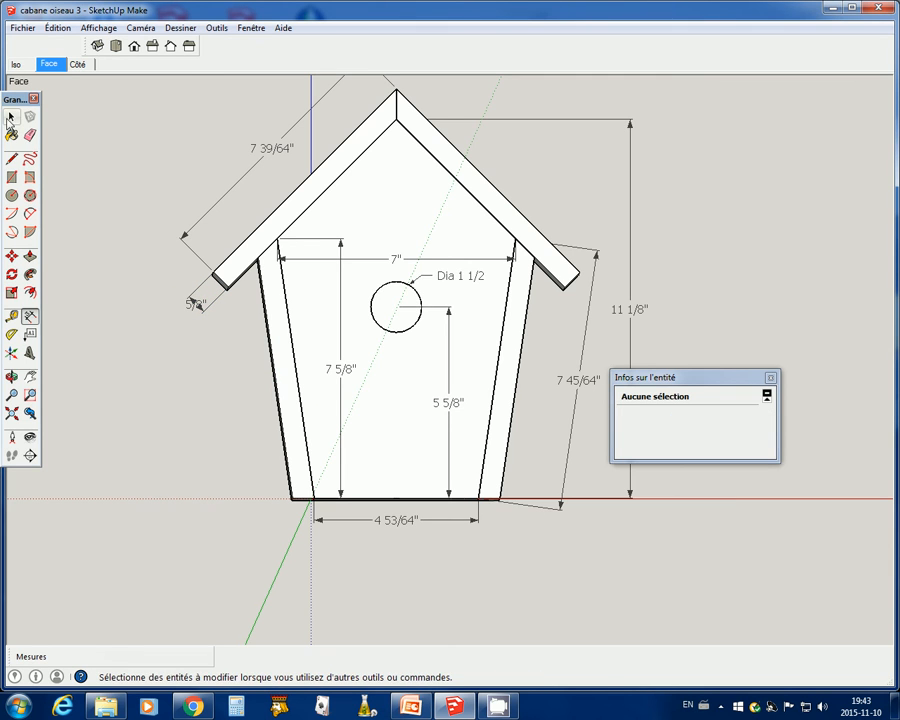
left_click(195, 303)
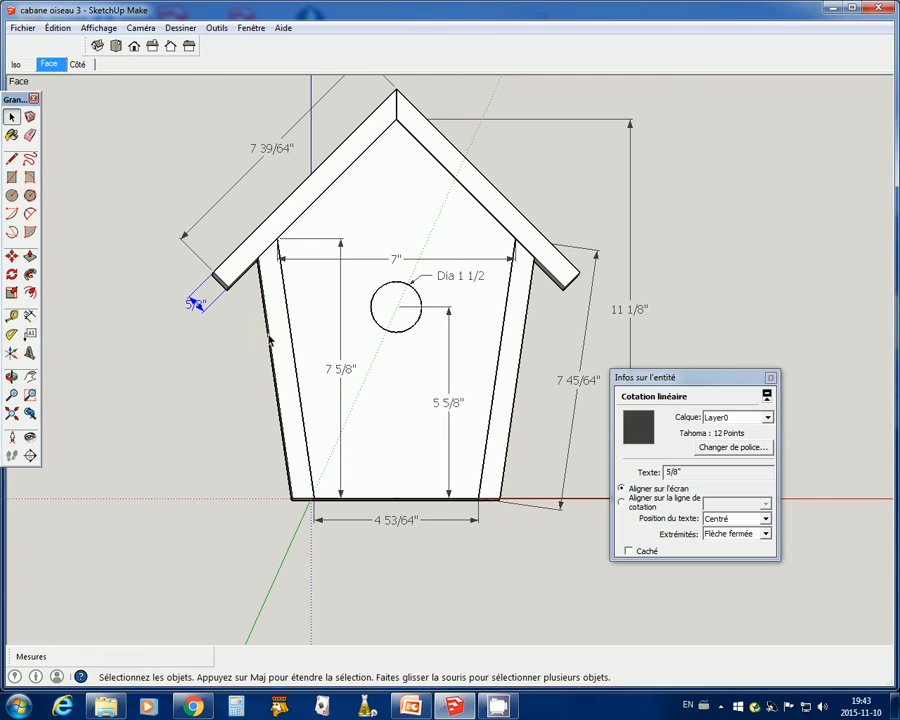
left_click(766, 519)
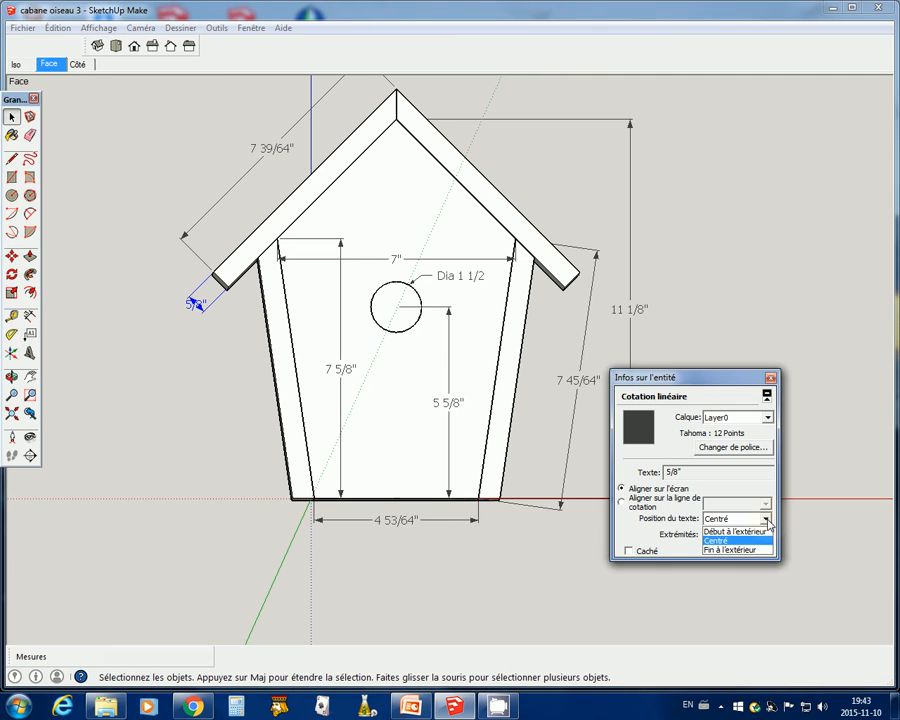
left_click(755, 550)
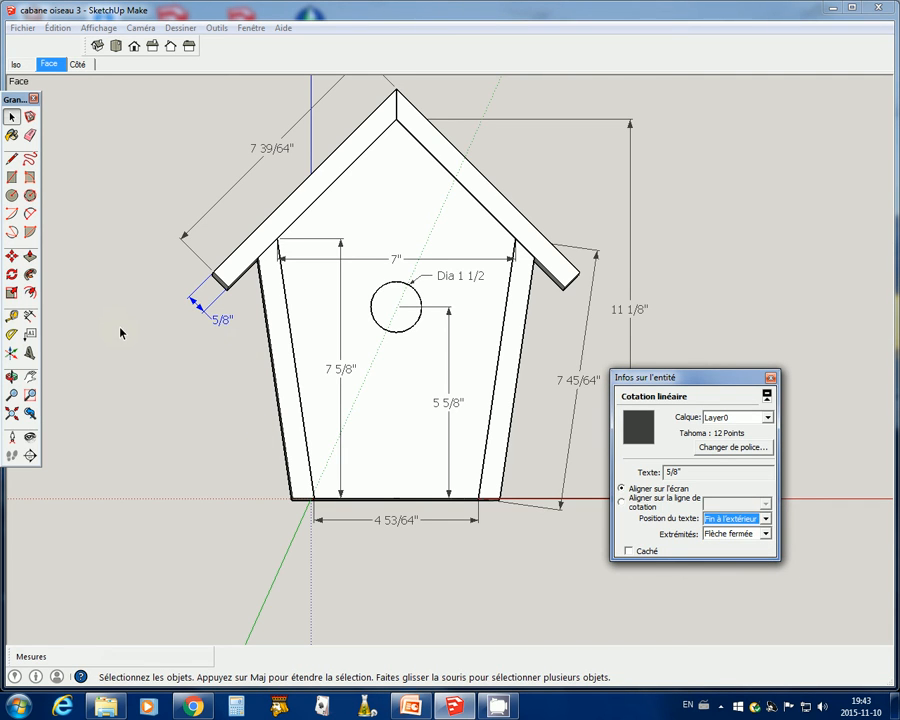
Restore the standard front view and update the Face scene with it.
left_click(110, 257)
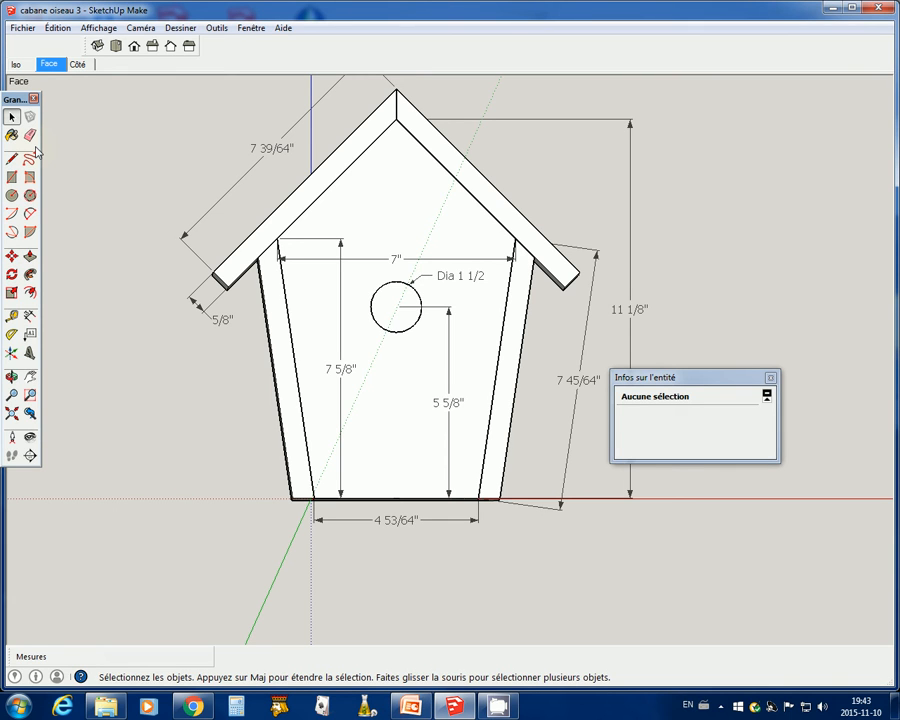
left_click(135, 47)
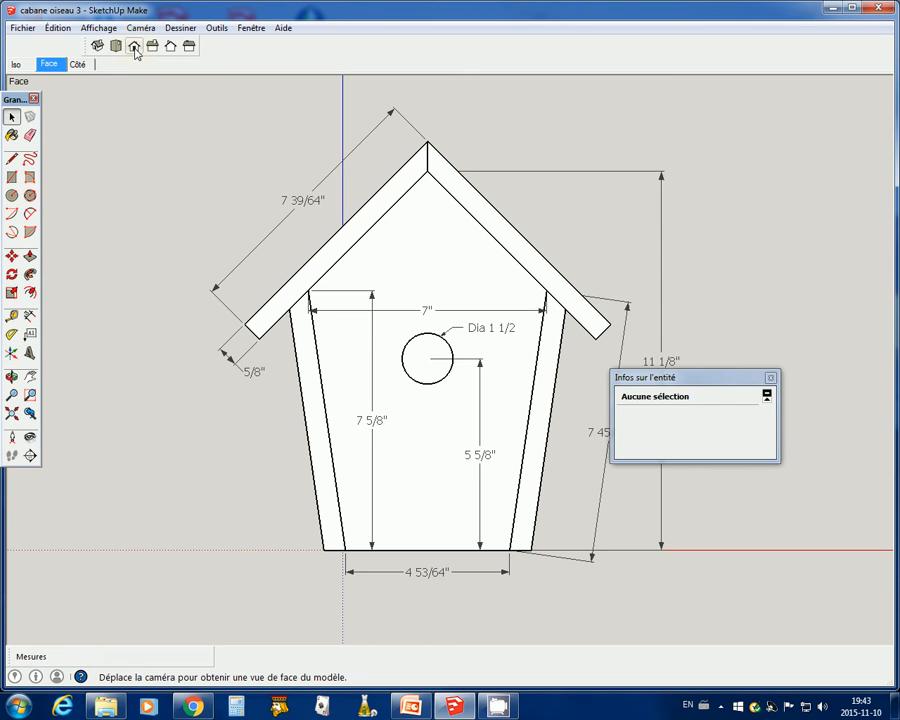
right_click(53, 70)
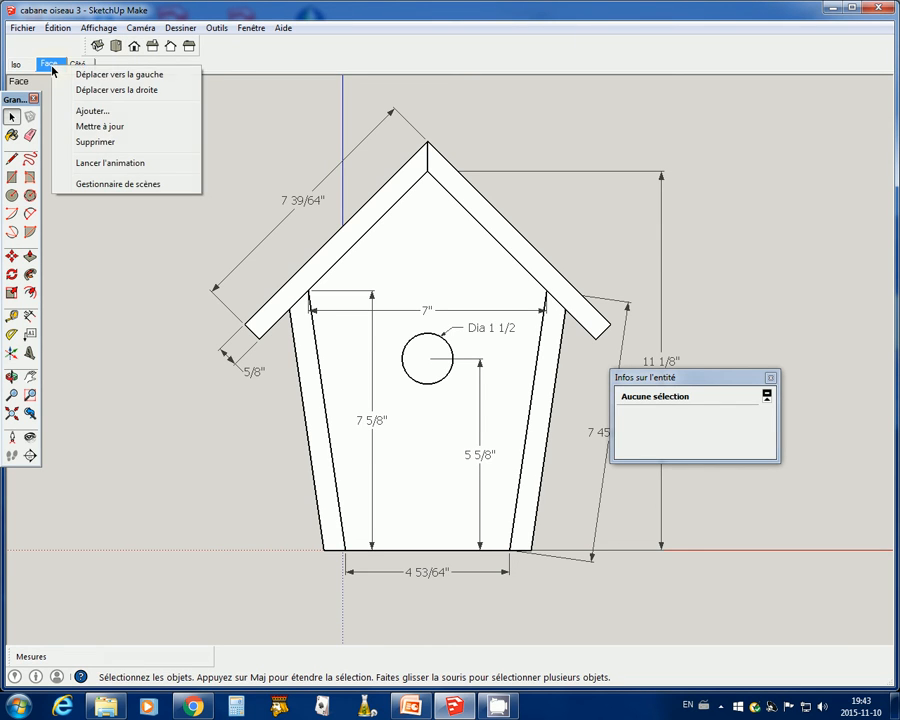
left_click(96, 126)
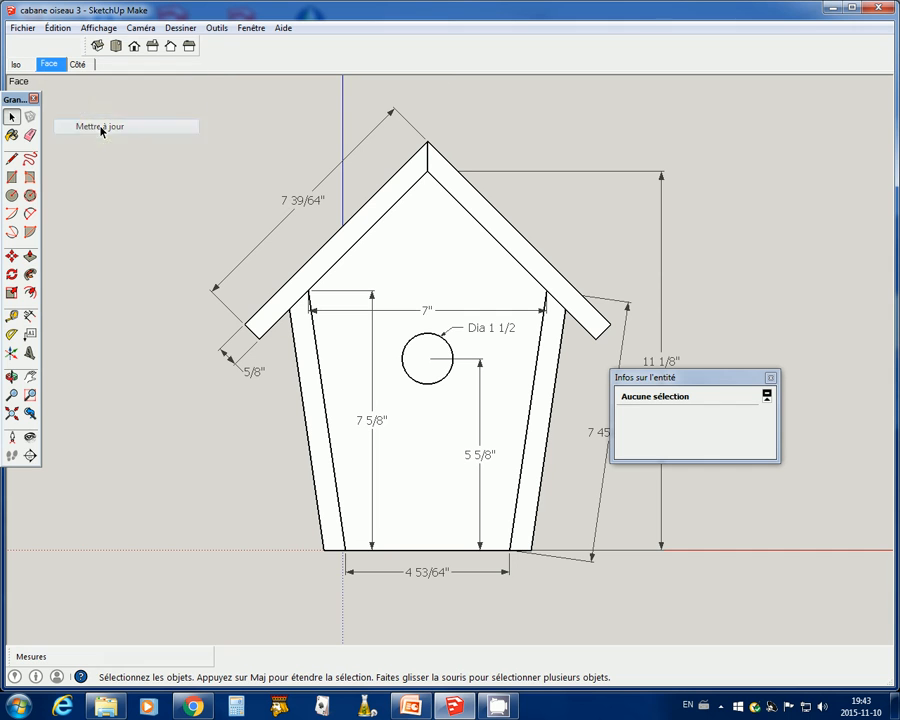
Review how the front dimensions appear in the Côté, Face and Iso scenes, ending on Face.
left_click(86, 66)
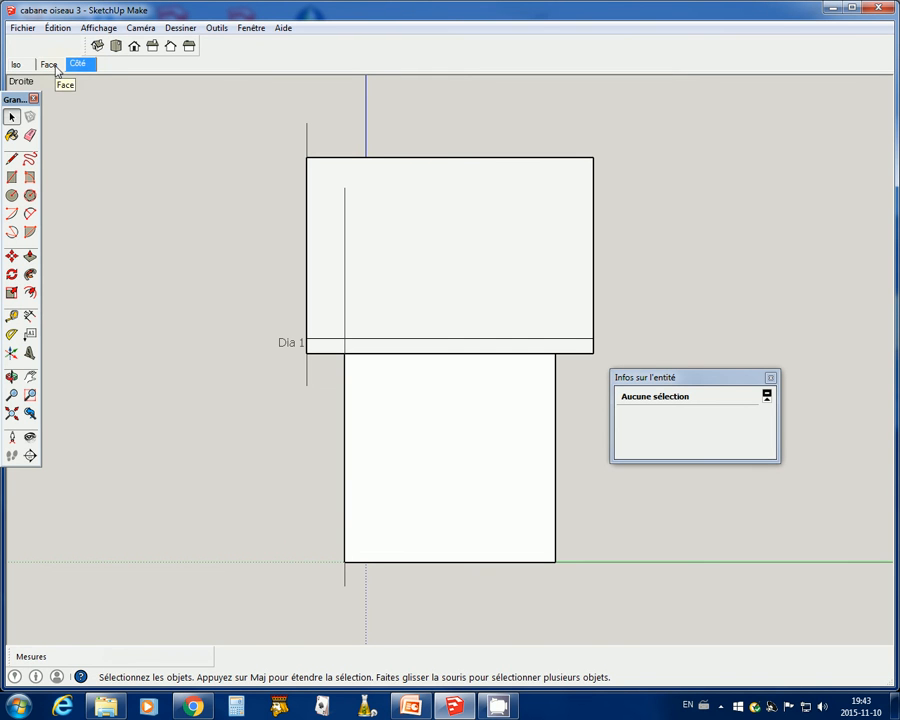
left_click(50, 66)
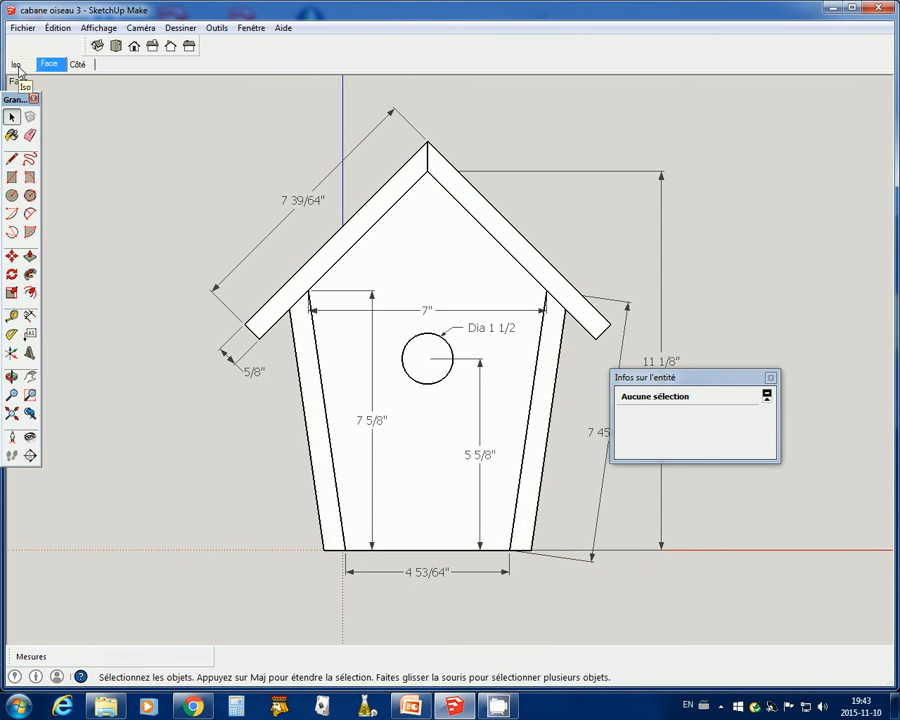
left_click(17, 65)
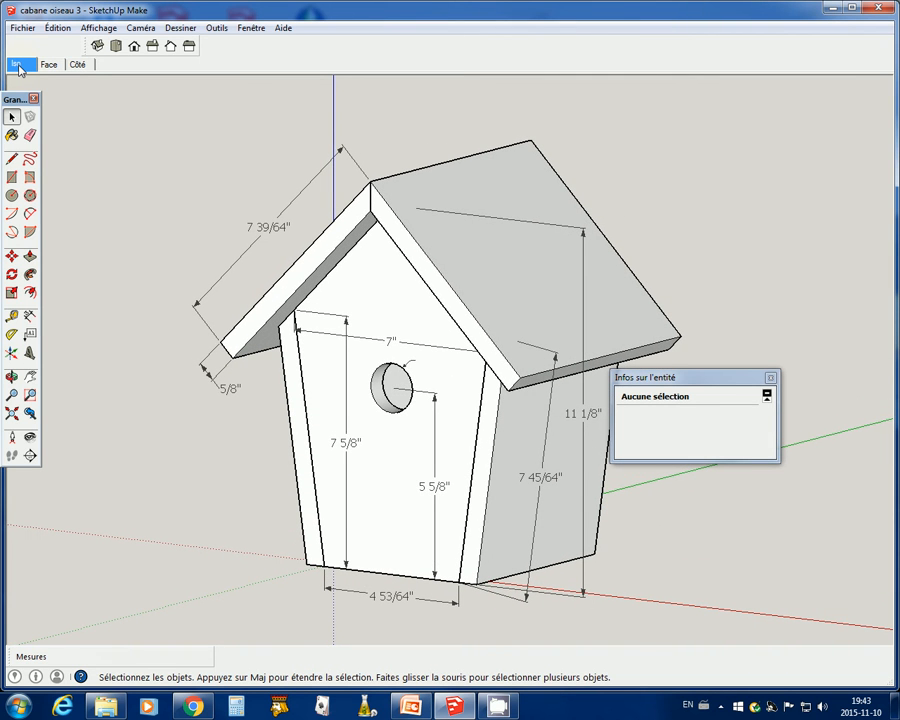
left_click(49, 65)
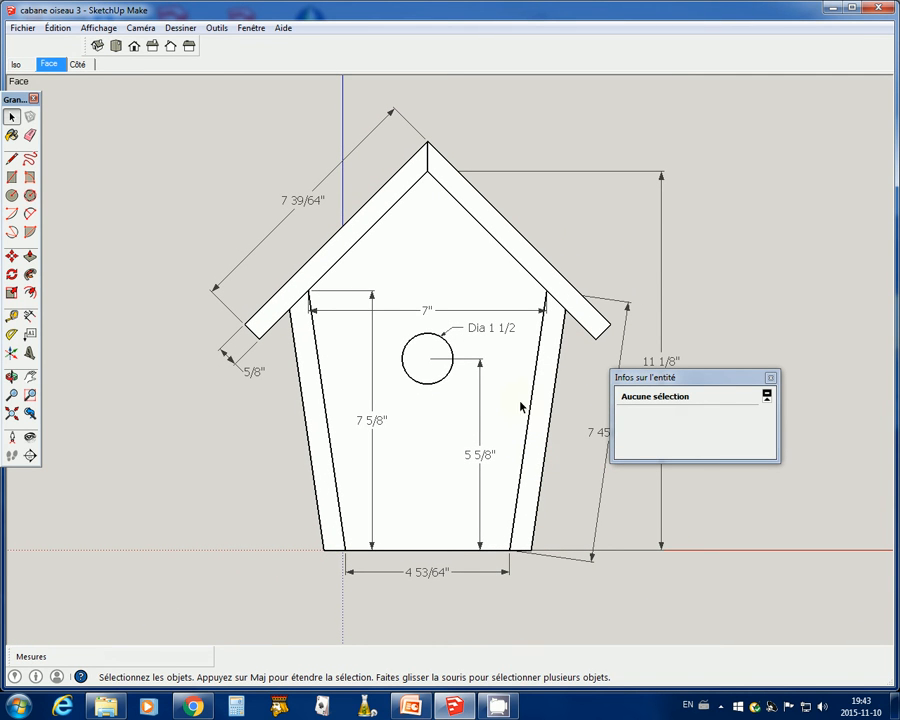
Create a new layer named "Cotes face" for the front view dimensions.
left_click(253, 29)
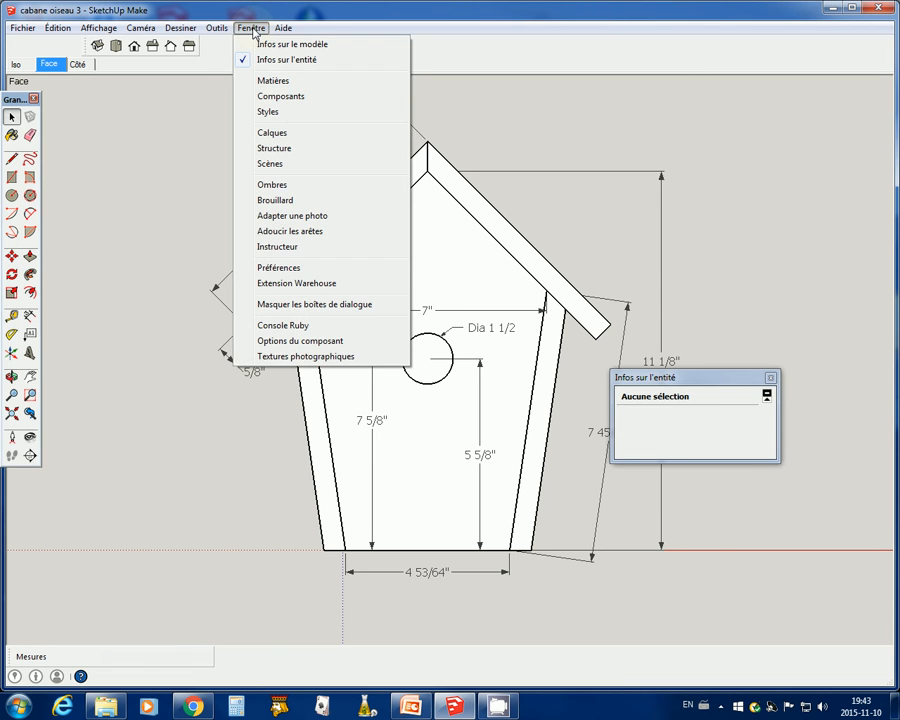
left_click(285, 133)
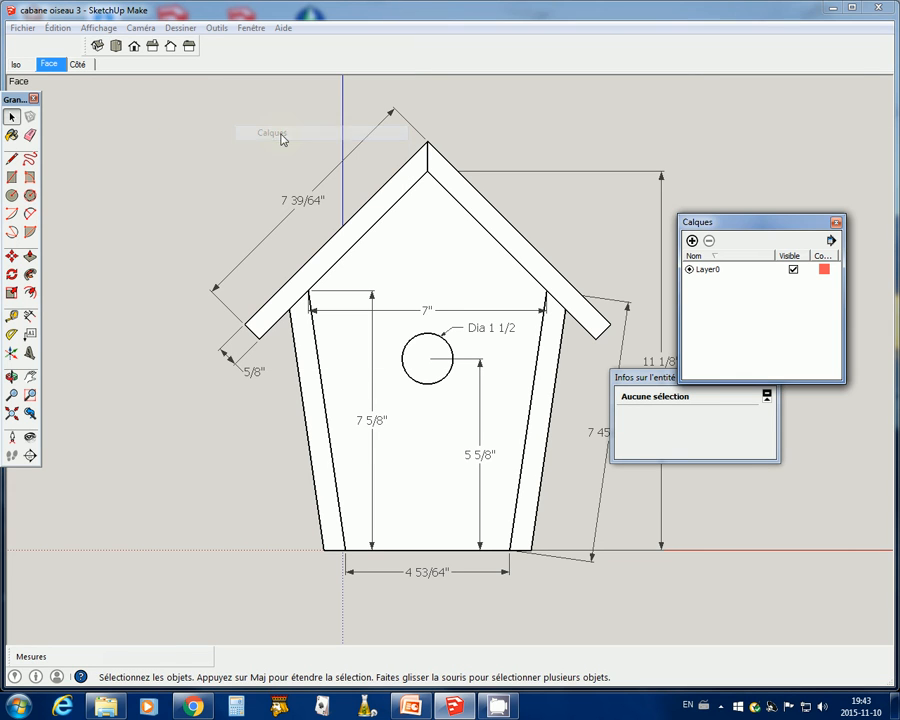
left_click(691, 241)
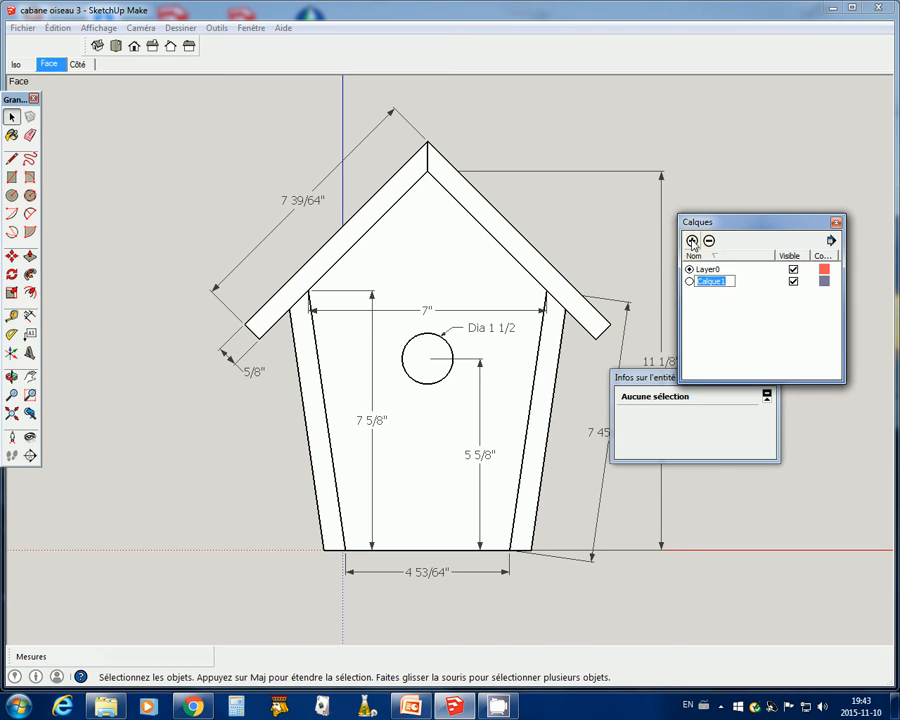
type("Cotes face")
key("Return")
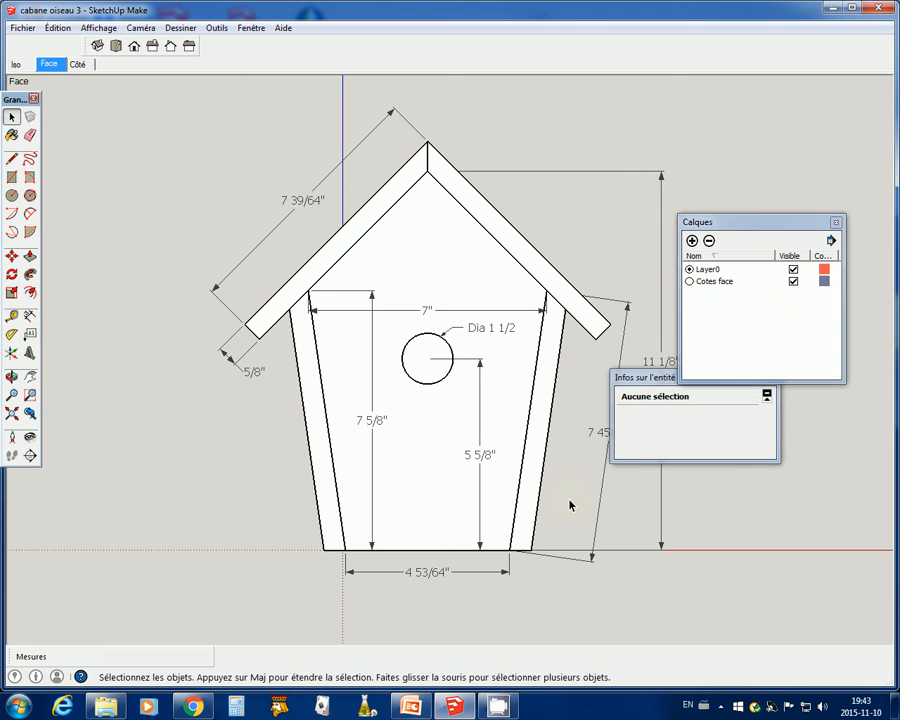
Select all the dimensions of the front view, including the hole's diameter label, and assign them to the Cotes face layer.
left_click(308, 199)
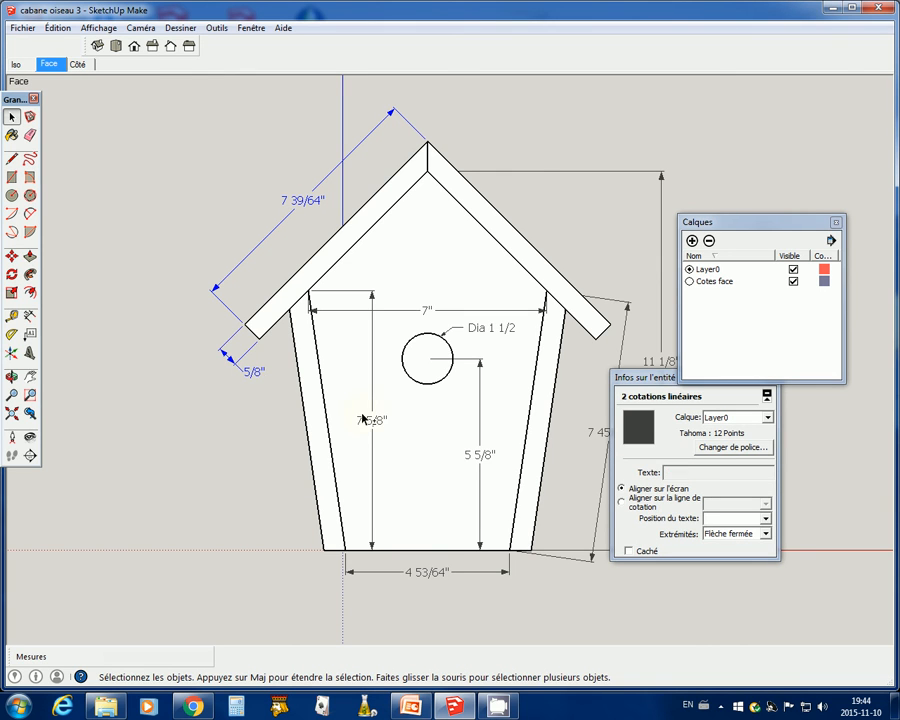
left_click(411, 382)
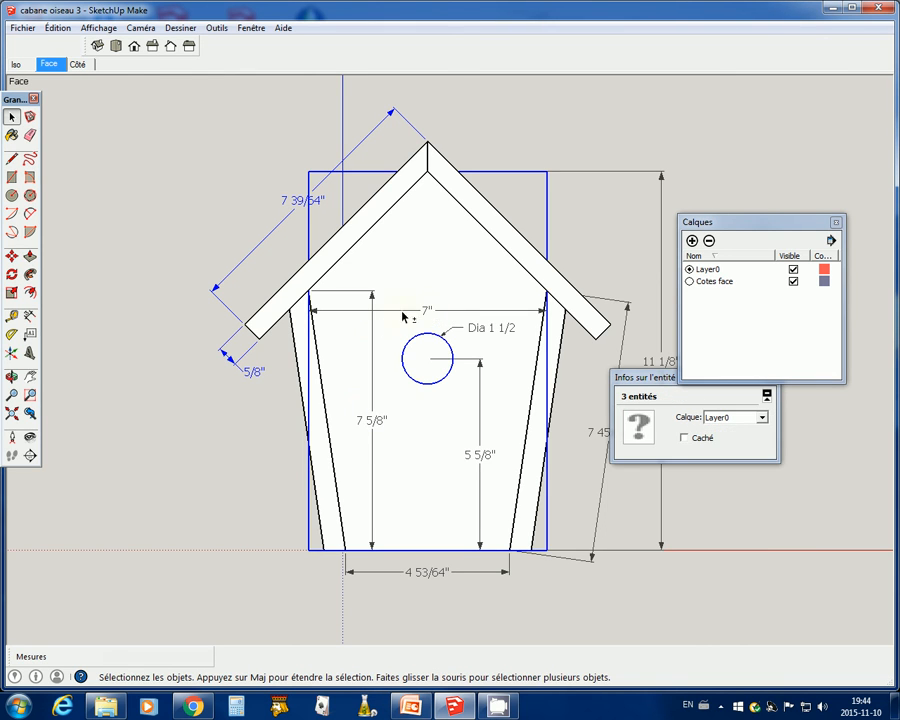
left_click(372, 356, "shift")
left_click(378, 424, "shift")
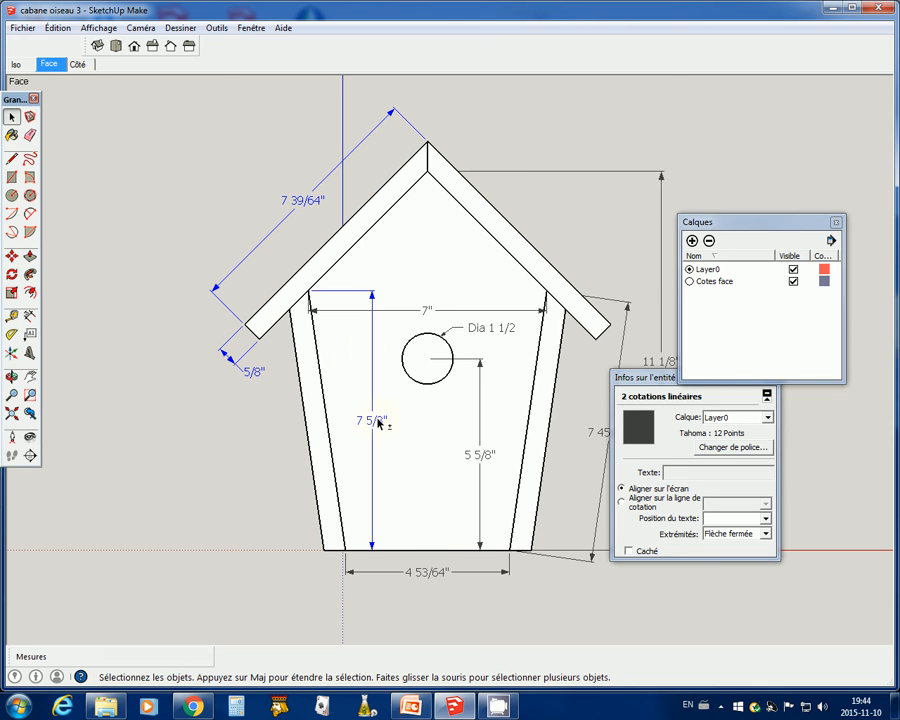
left_click(453, 315, "shift")
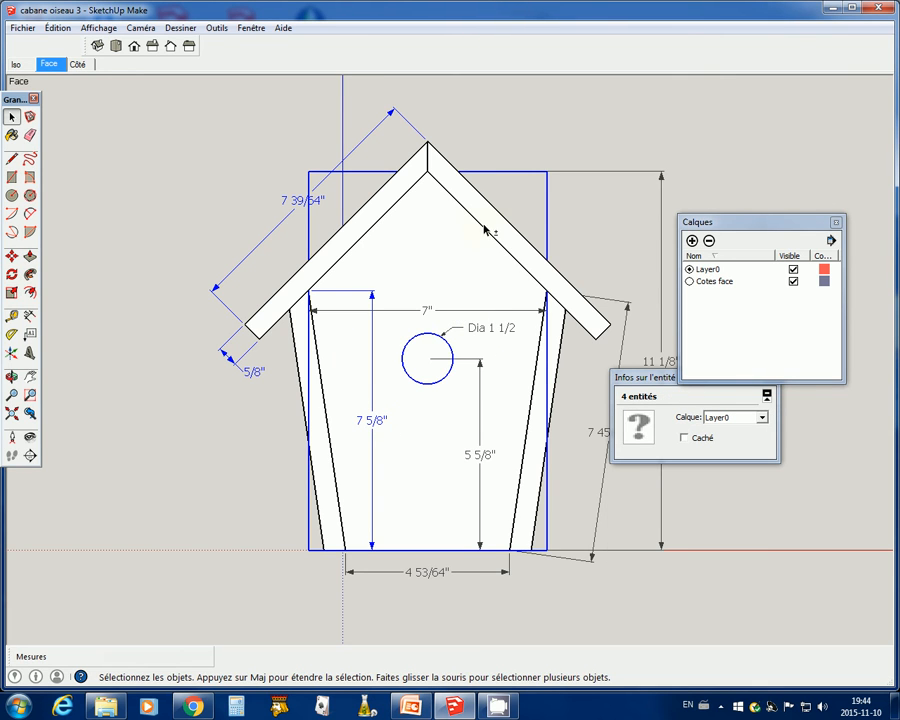
left_click(460, 253, "shift")
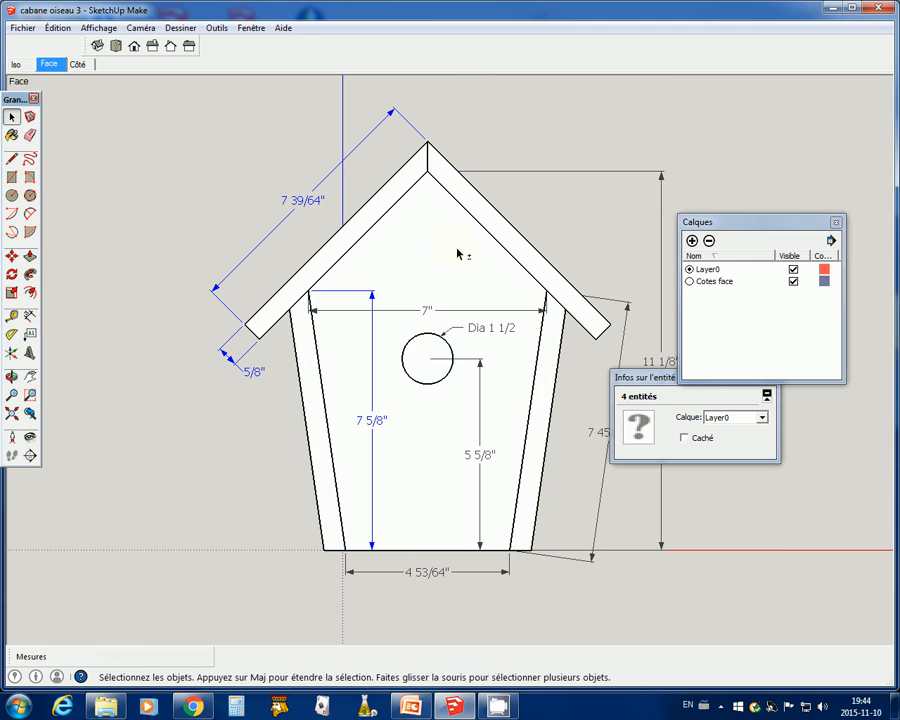
left_click(428, 310, "shift")
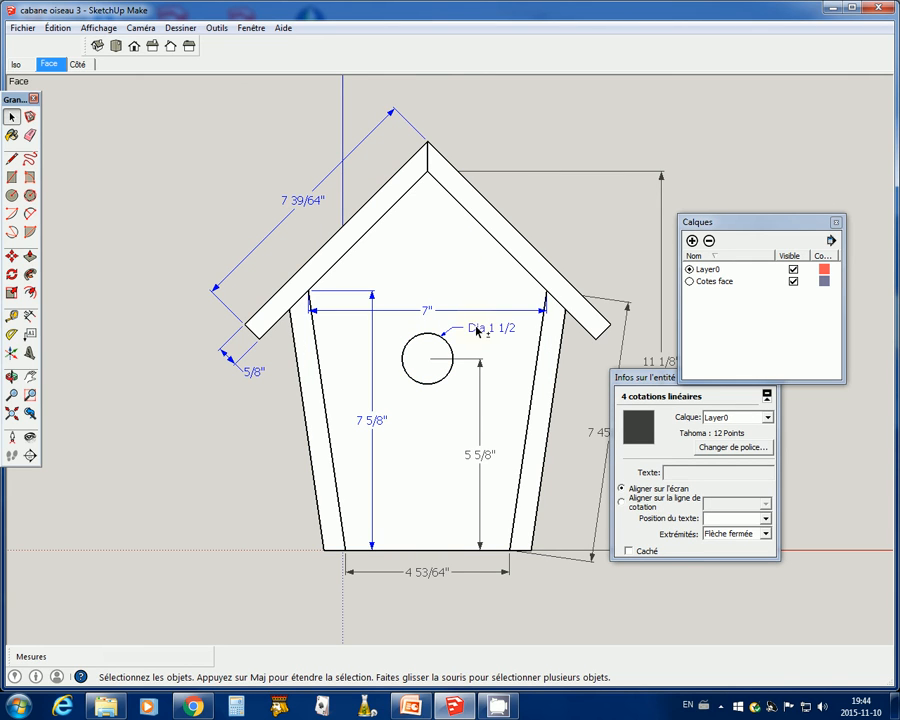
left_click(478, 331, "shift")
left_click(481, 400, "shift")
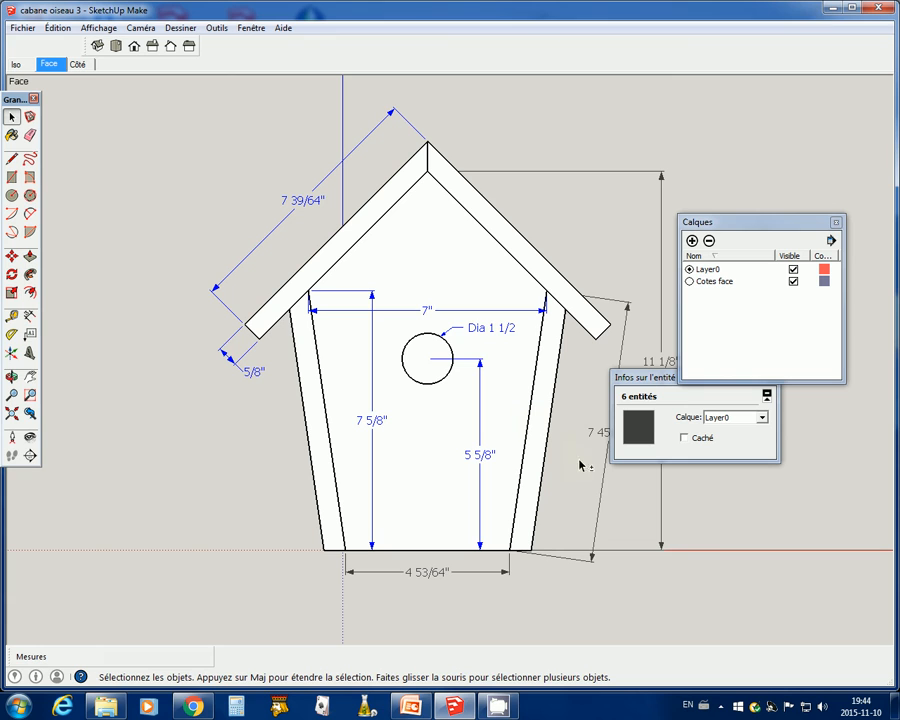
left_click(446, 578, "shift")
left_click(661, 324, "shift")
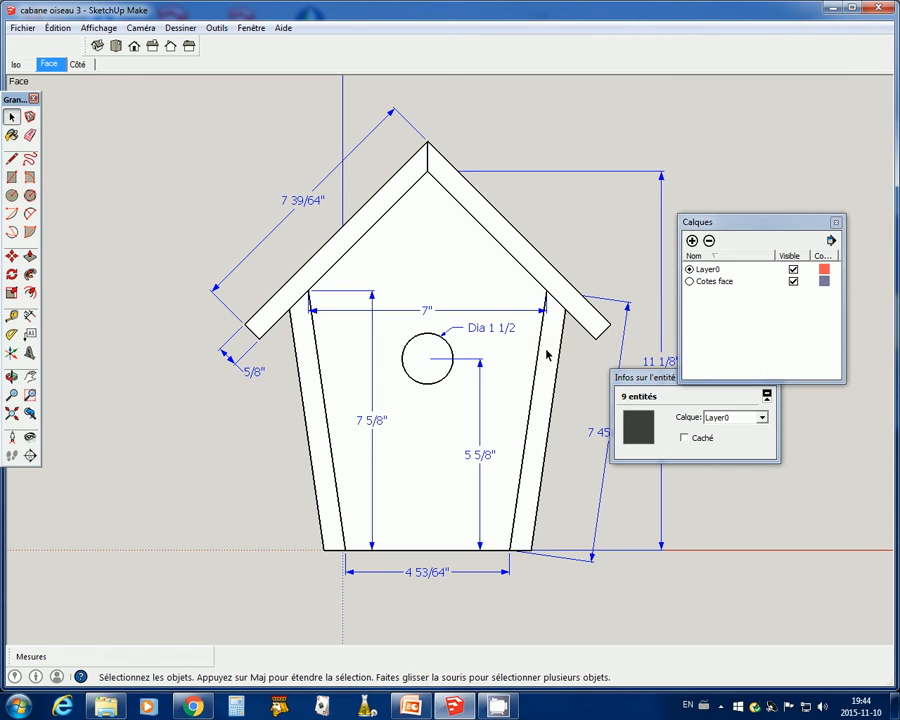
right_click(492, 330)
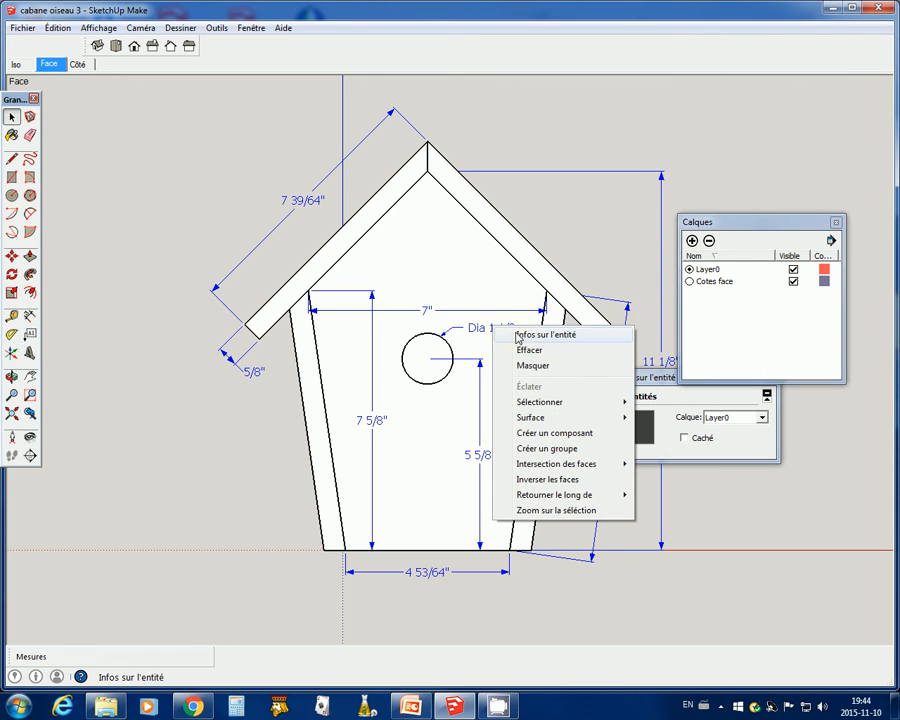
left_click(518, 334)
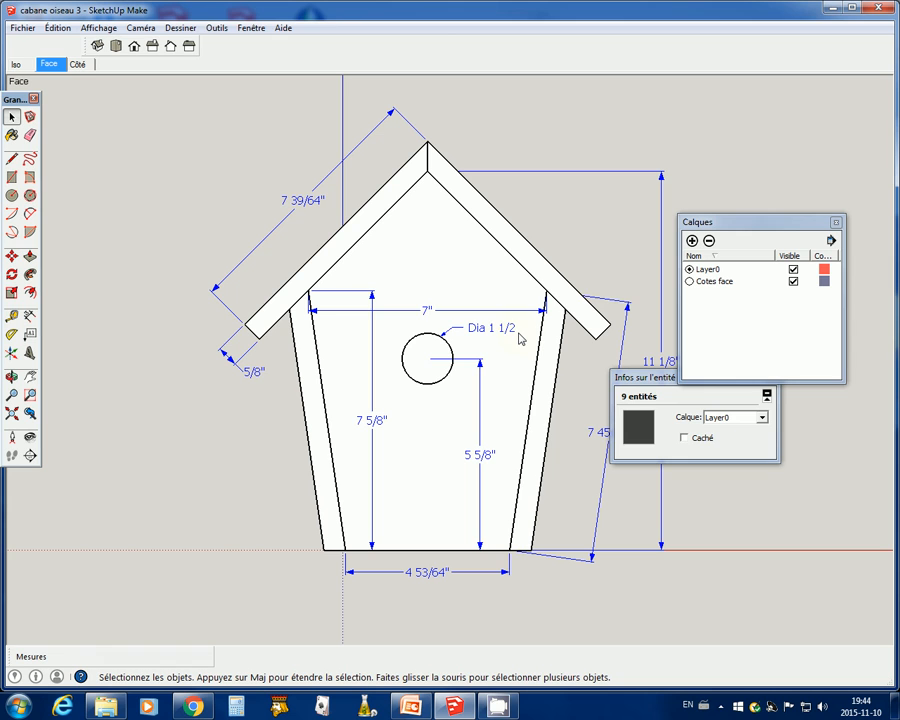
left_click(763, 420)
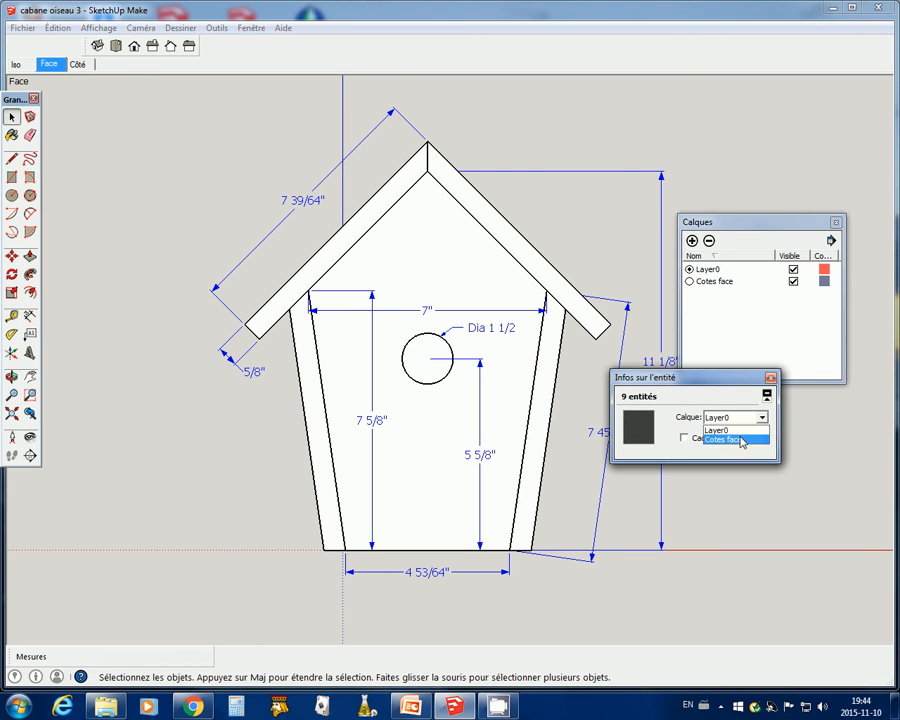
left_click(738, 439)
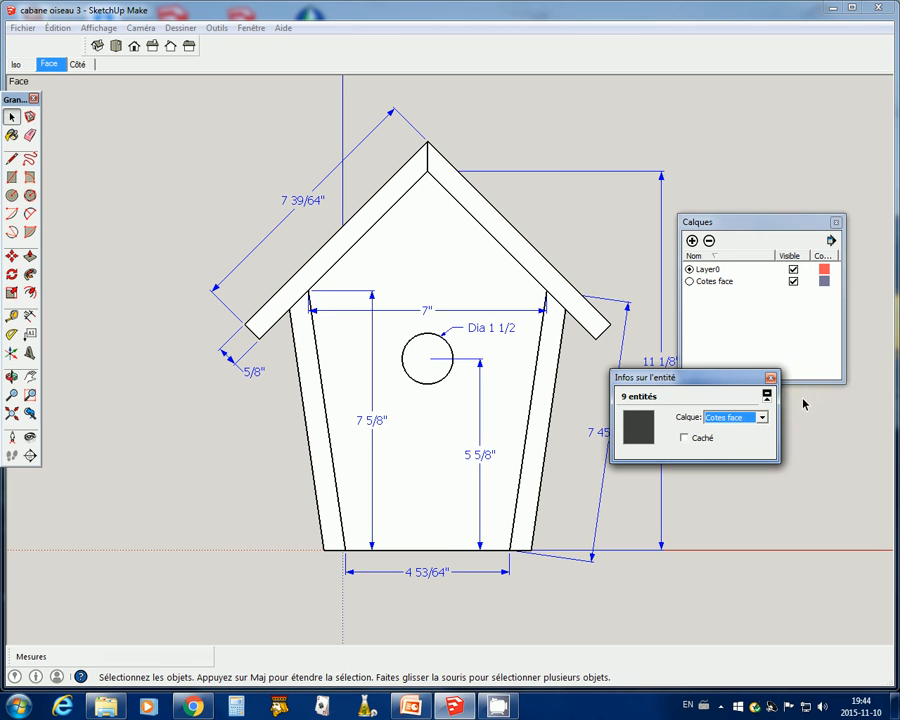
Hide and show the Cotes face layer twice to check that it controls the front dimensions.
left_click(795, 283)
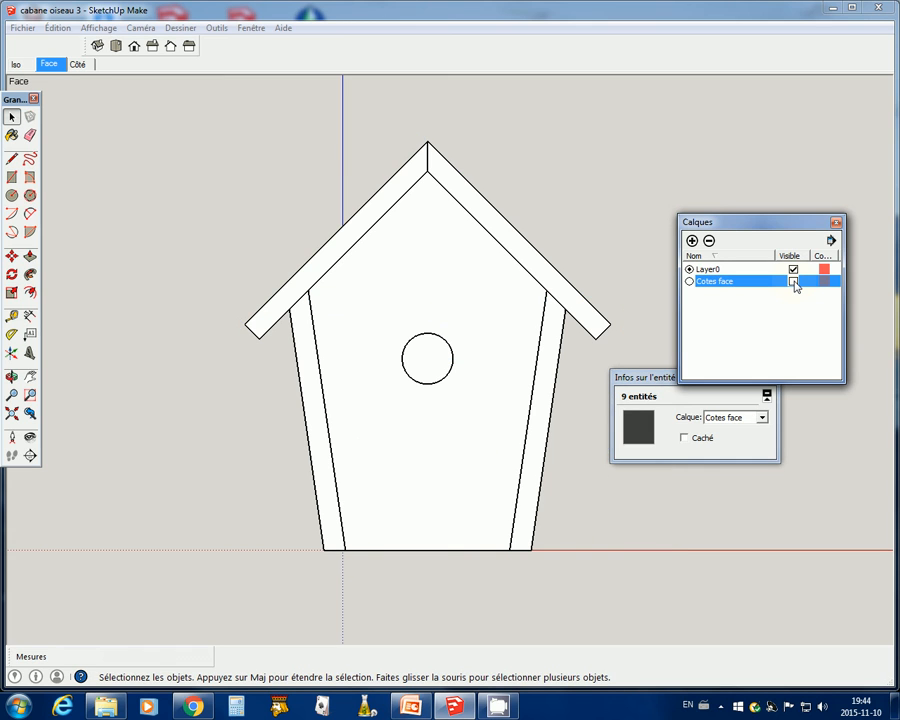
left_click(795, 283)
left_click(794, 283)
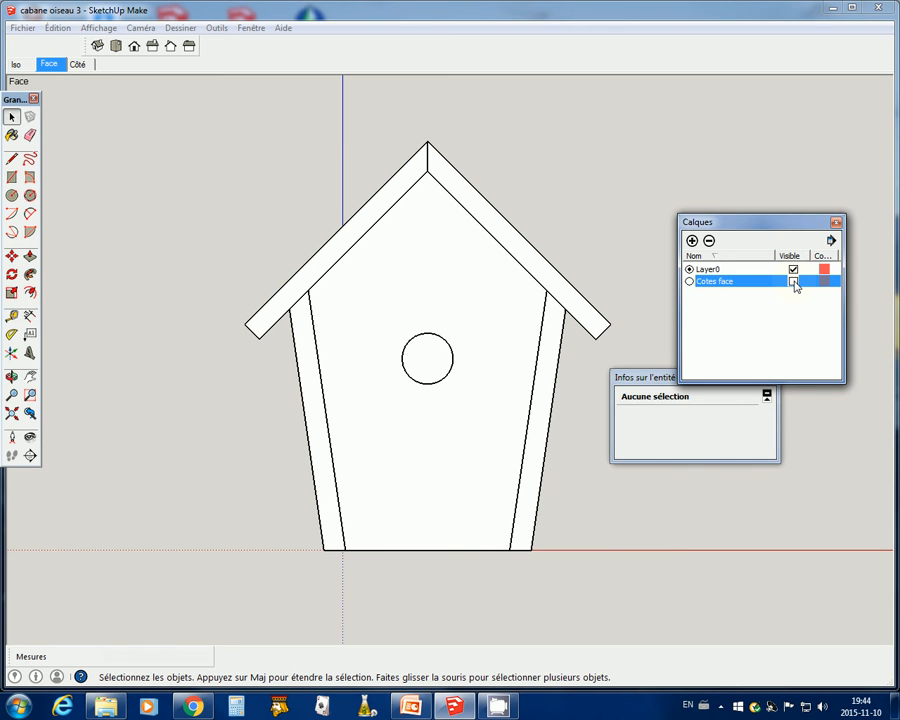
left_click(794, 283)
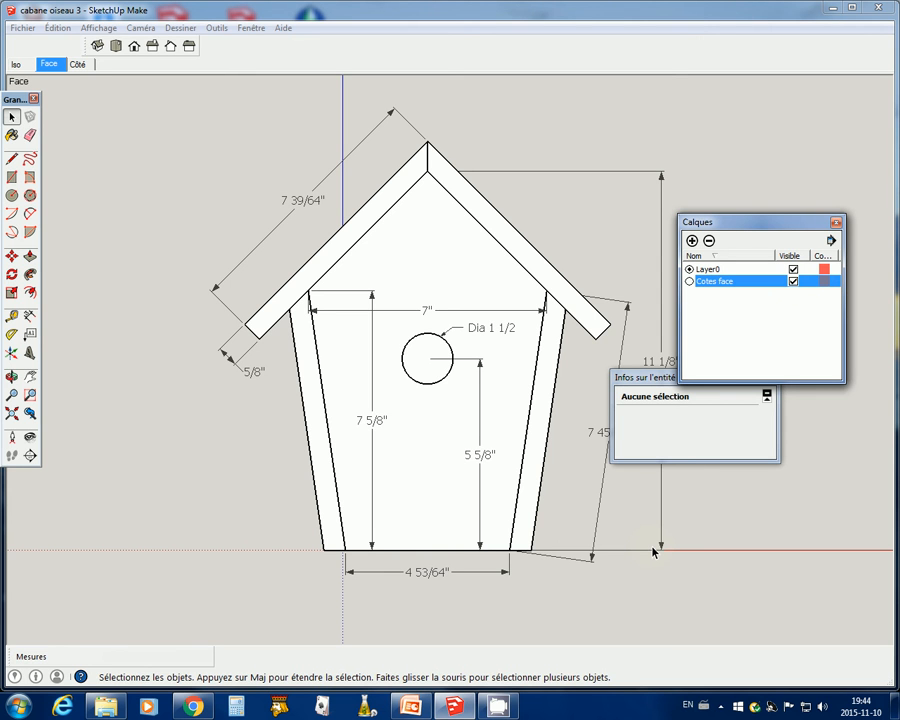
In the Côté scene, hide the Cotes face layer and turn on the back edges (Arêtes arrière) edge style.
left_click(78, 64)
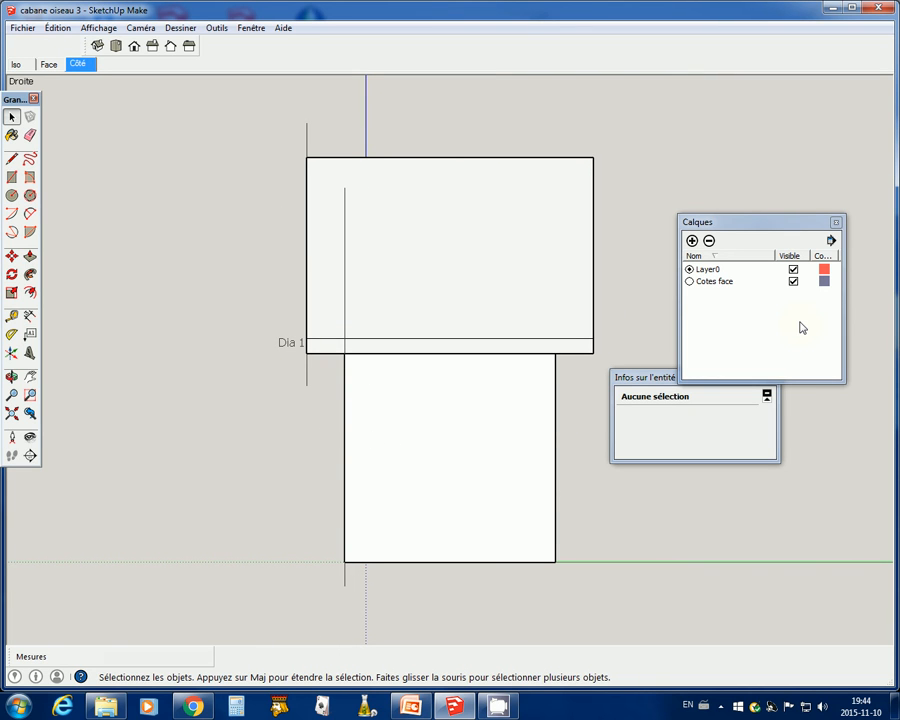
left_click(794, 283)
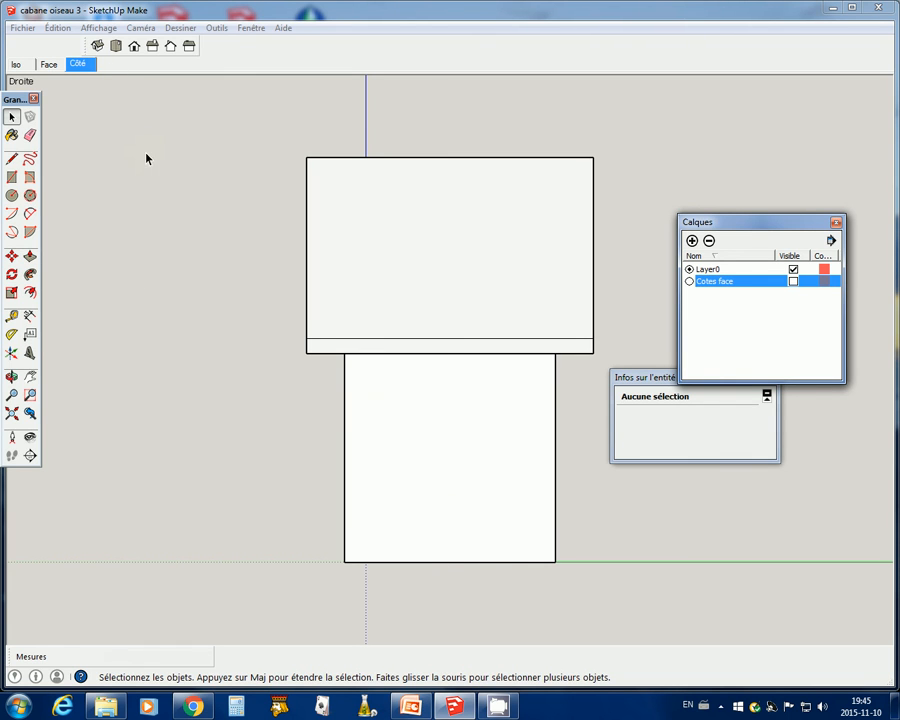
left_click(58, 28)
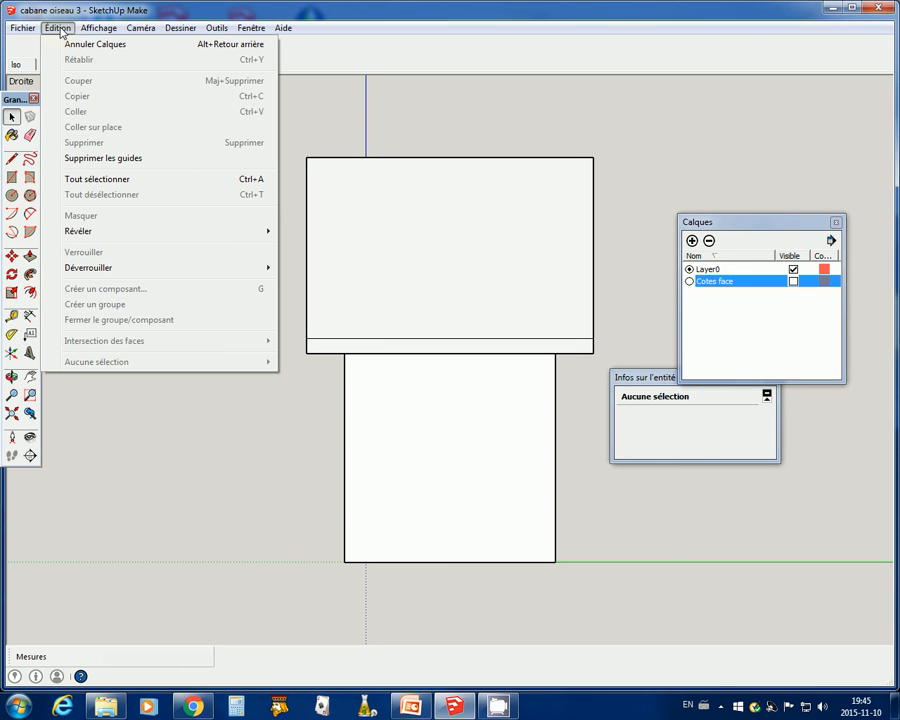
mouse_move(101, 31)
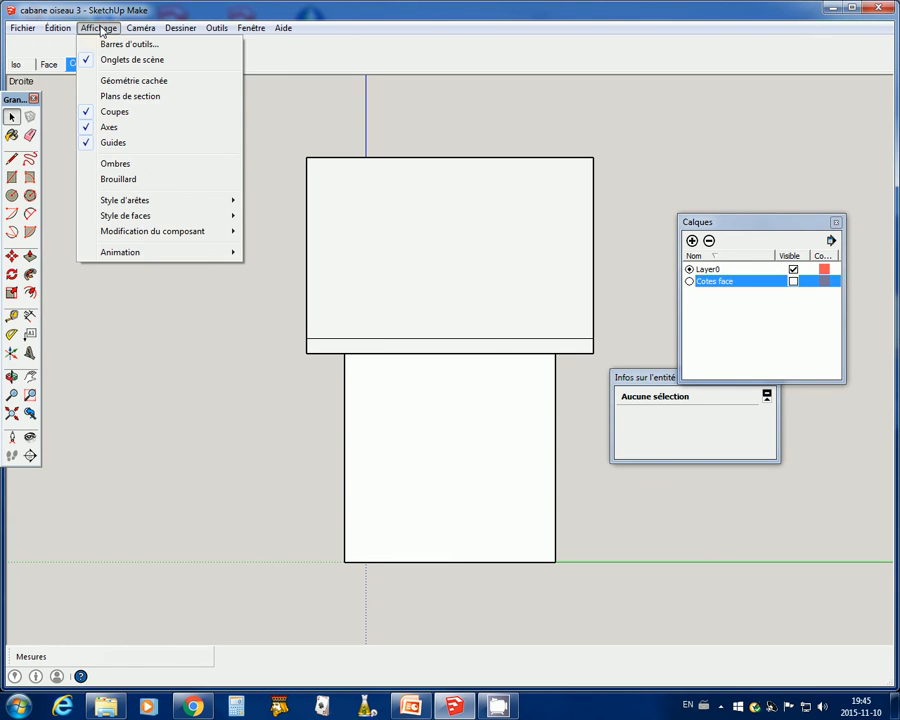
mouse_move(169, 203)
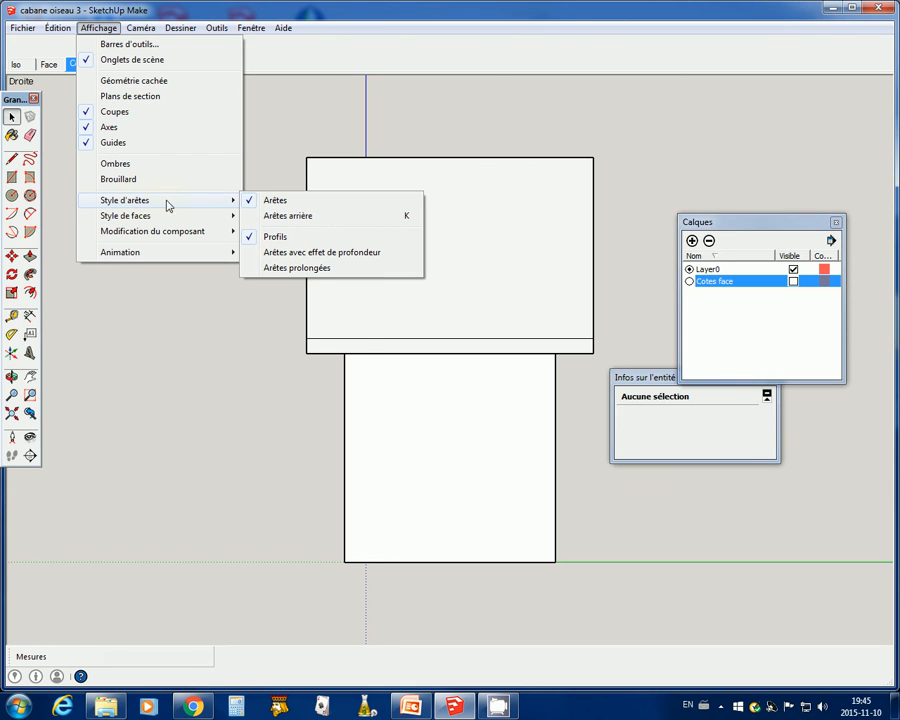
left_click(289, 218)
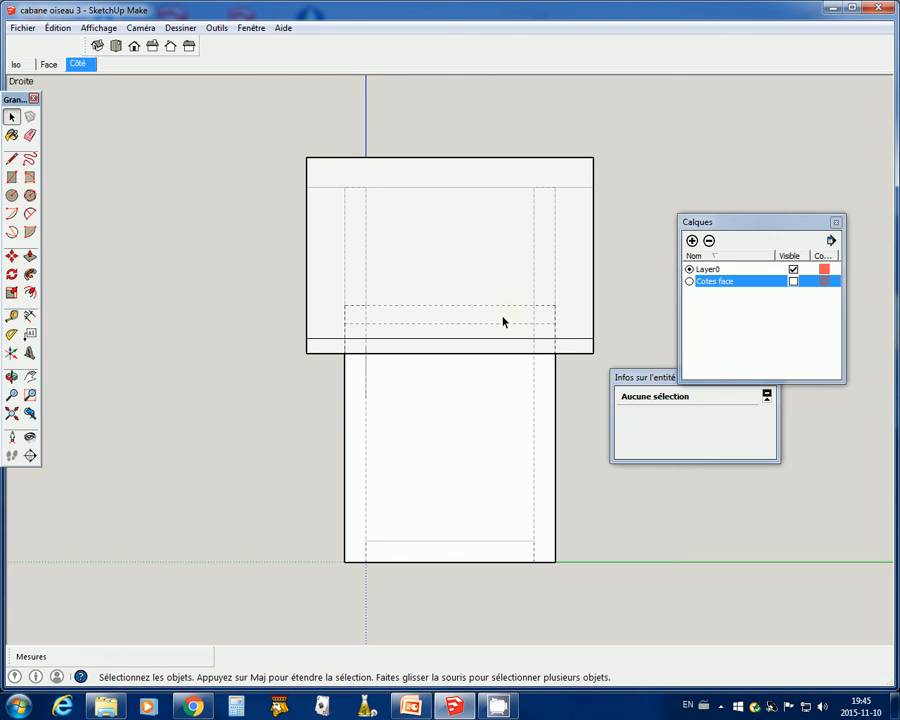
Dimension the roof's full length along its top edge in the side view, placing the dimension just above the roof.
left_click(30, 316)
left_click(307, 158)
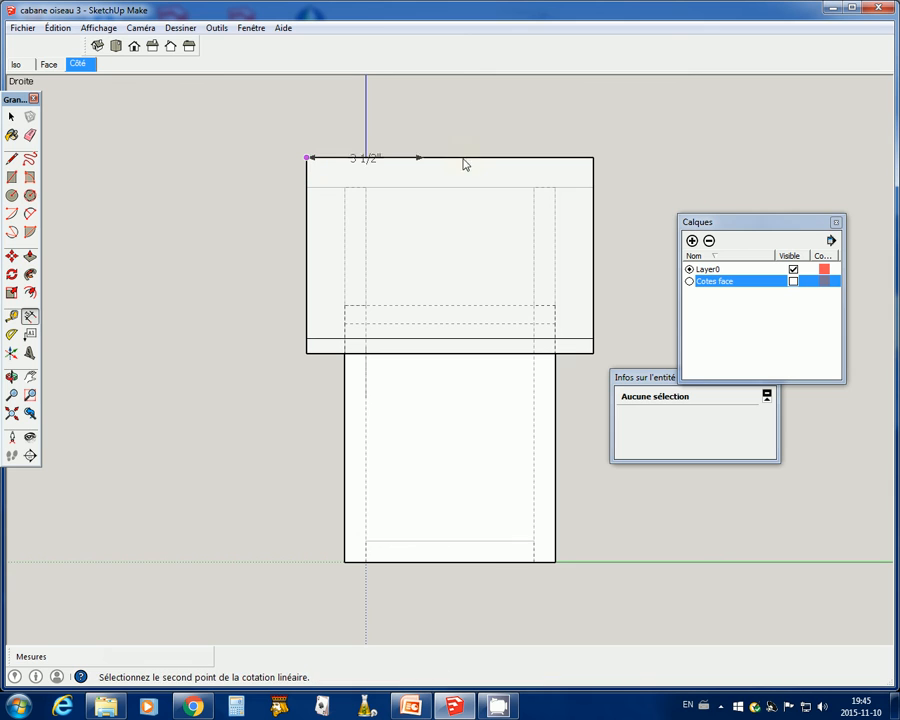
left_click(593, 158)
left_click(590, 142)
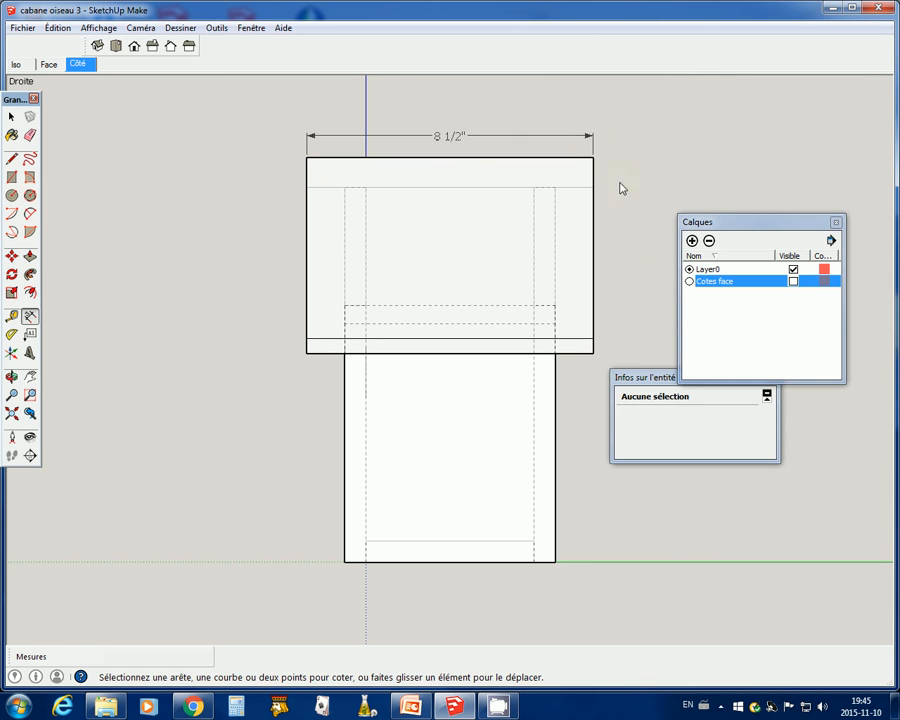
Dimension the body's outer width along its base in the side view, placing the dimension just below the birdhouse.
left_click(345, 562)
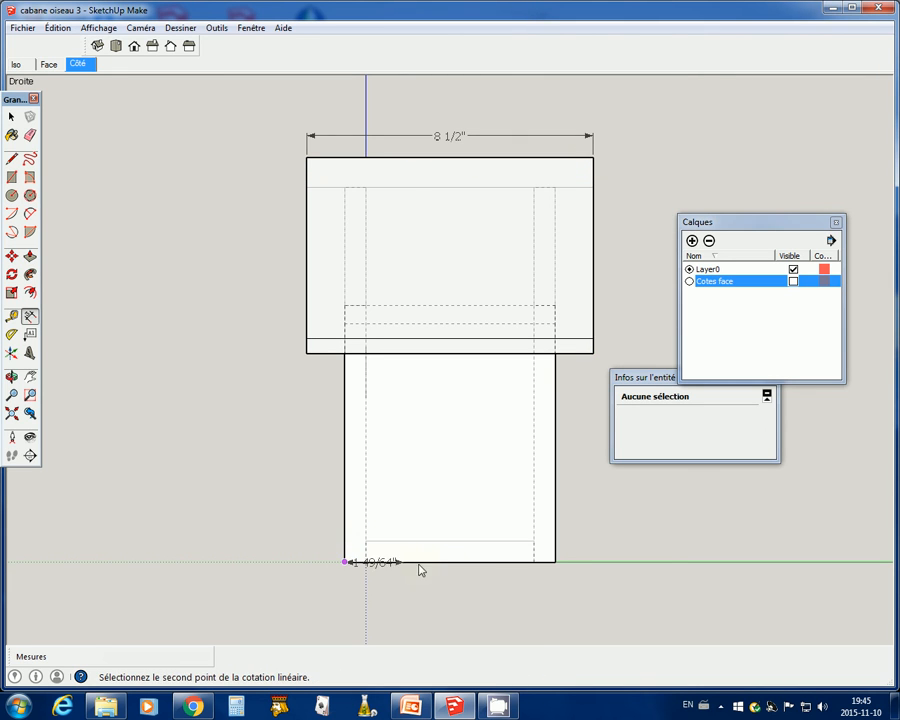
left_click(555, 563)
left_click(554, 583)
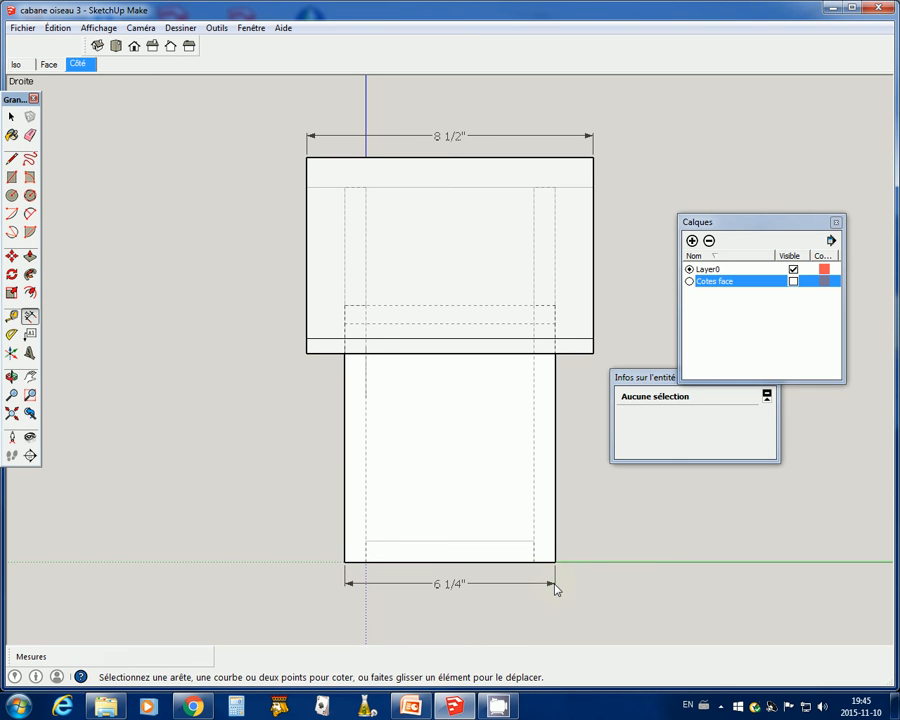
Dimension the floor panel's length between the inner walls, placing it below the outer width dimension, and update the Côté scene.
left_click(366, 541)
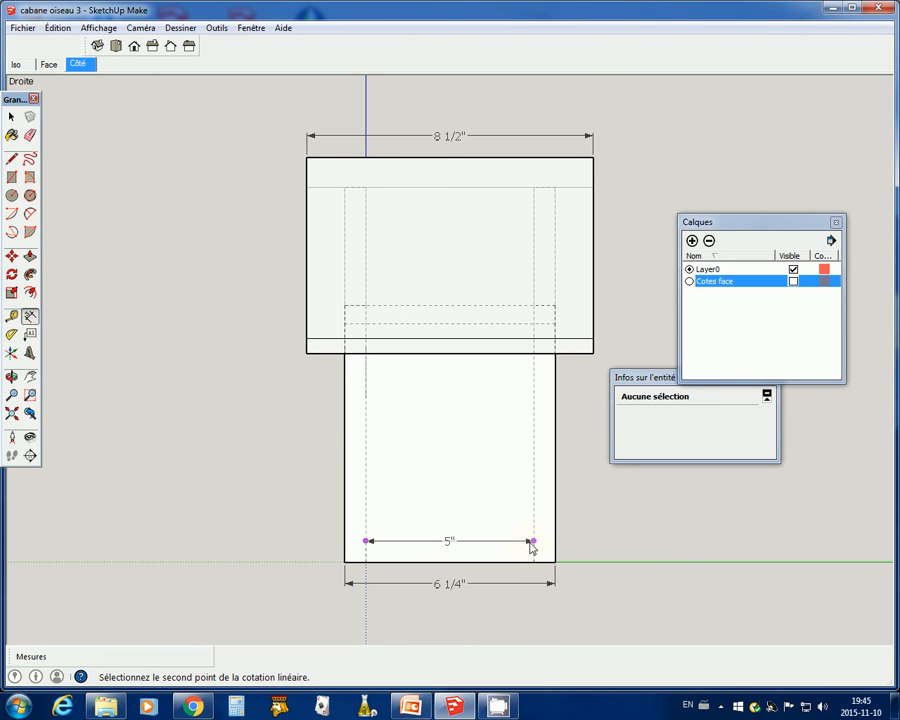
left_click(532, 541)
left_click(526, 609)
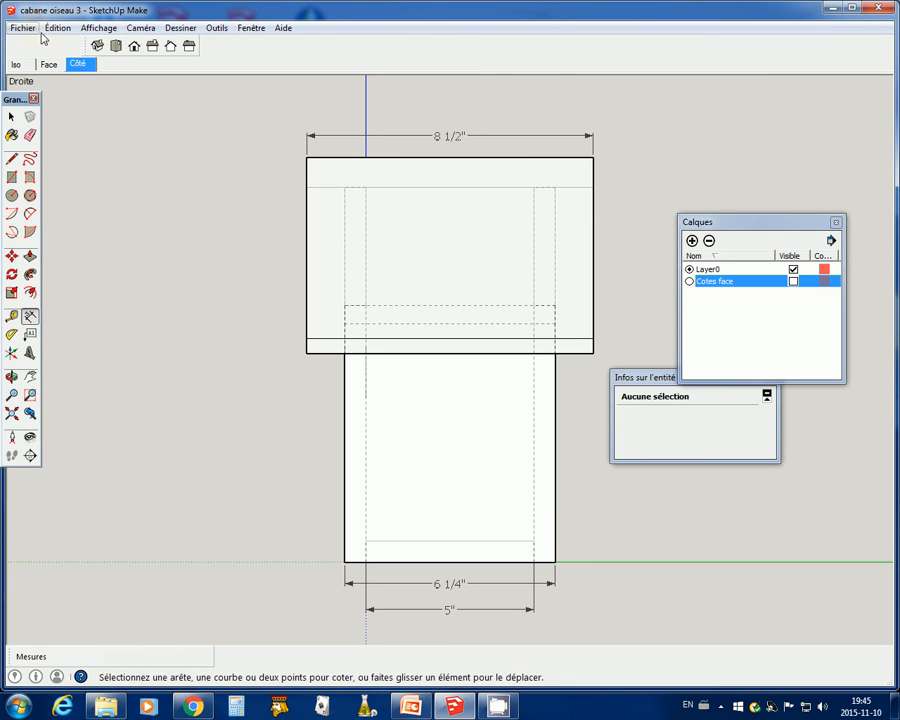
right_click(80, 68)
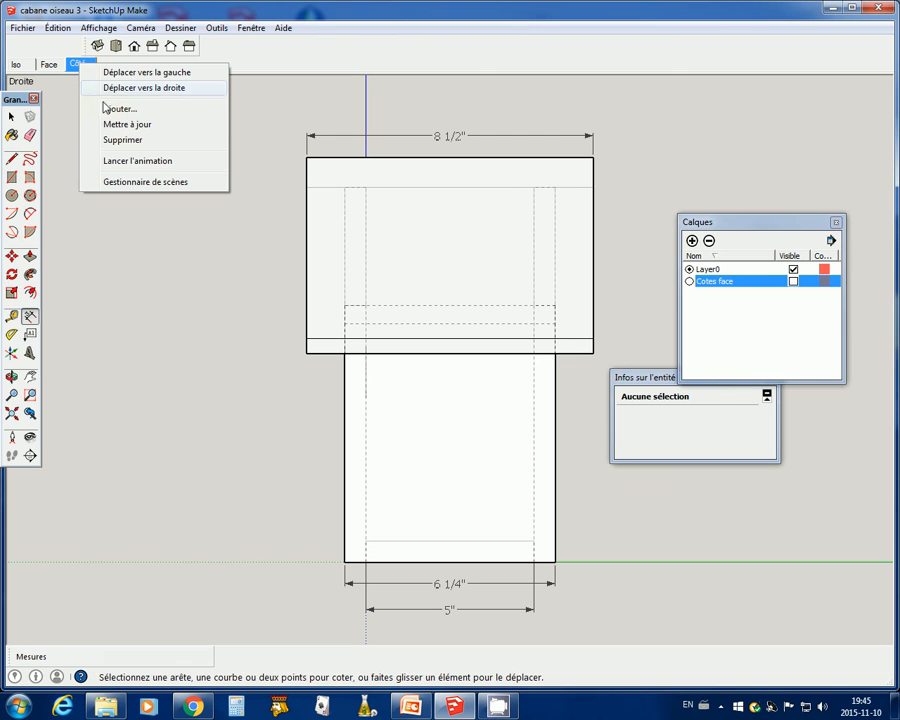
left_click(125, 126)
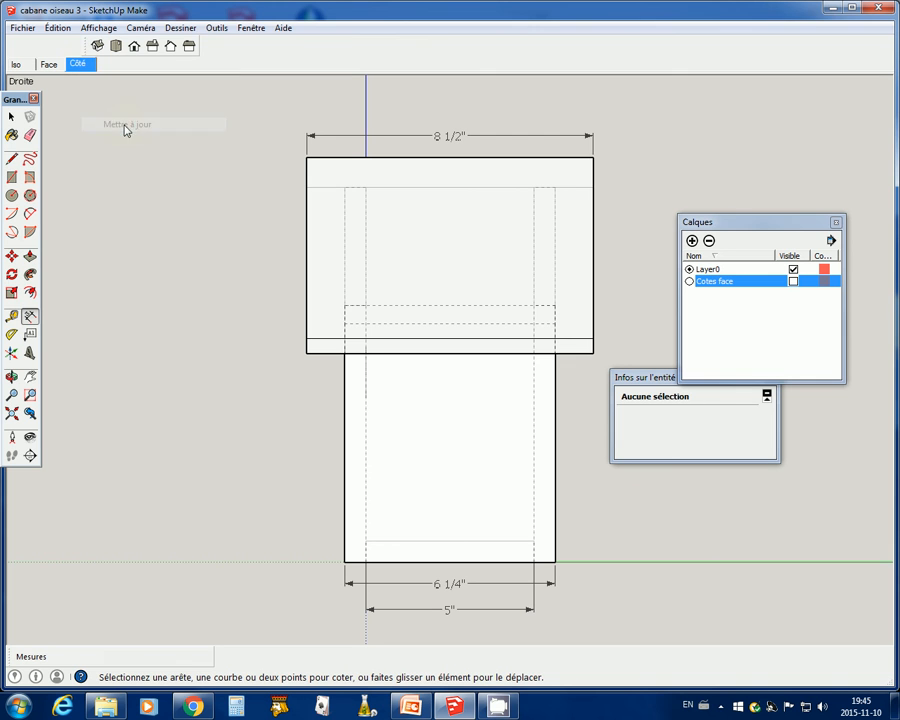
In the Face scene, dimension the floor panel's width along its dashed top edge, placing the dimension below the existing base dimension.
left_click(48, 65)
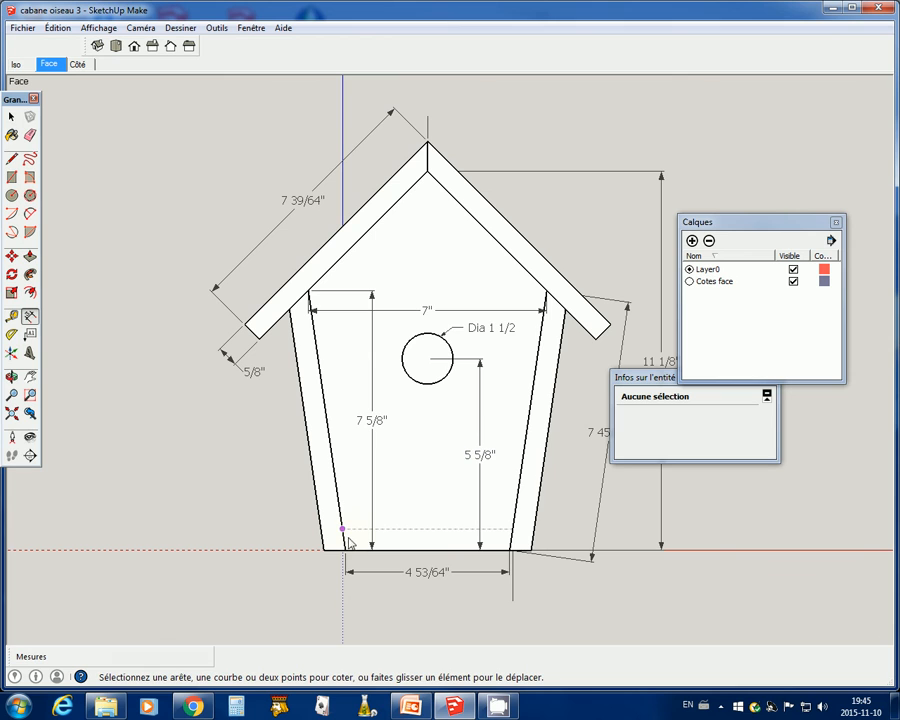
left_click(343, 530)
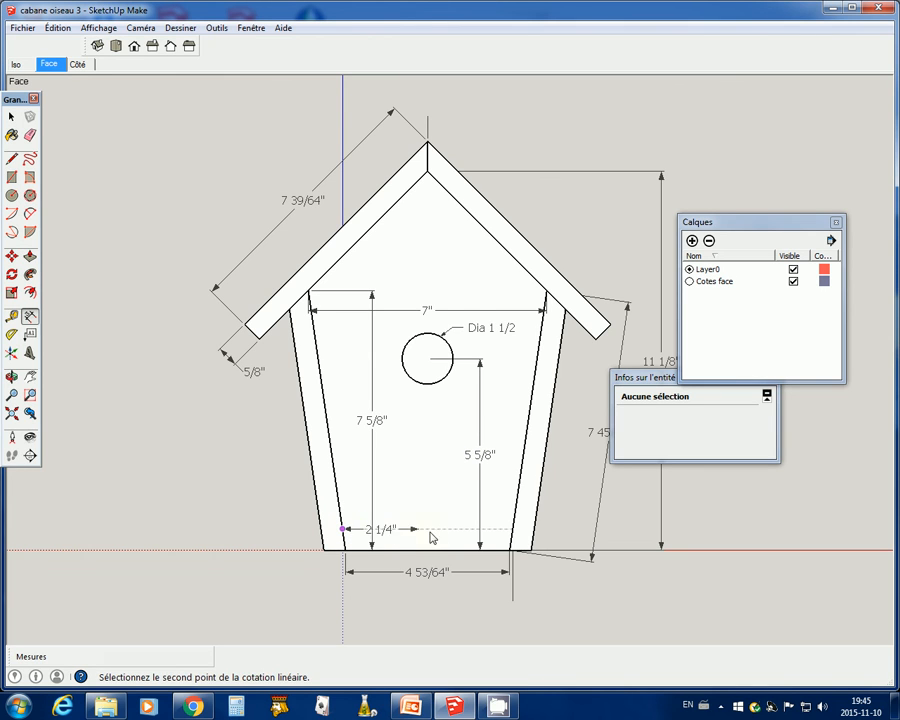
left_click(512, 528)
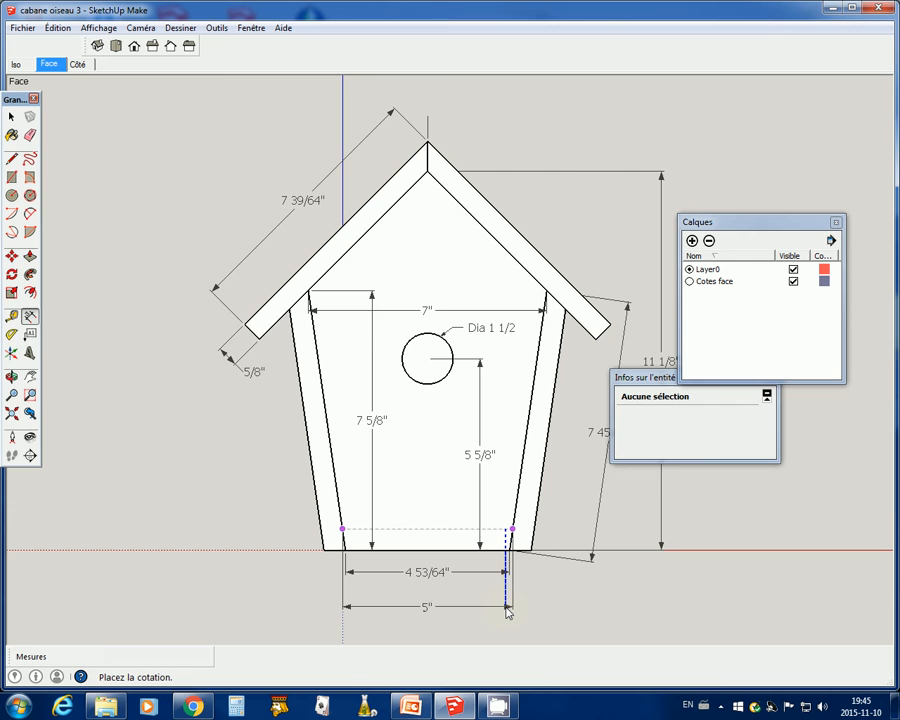
left_click(507, 612)
left_click(425, 606)
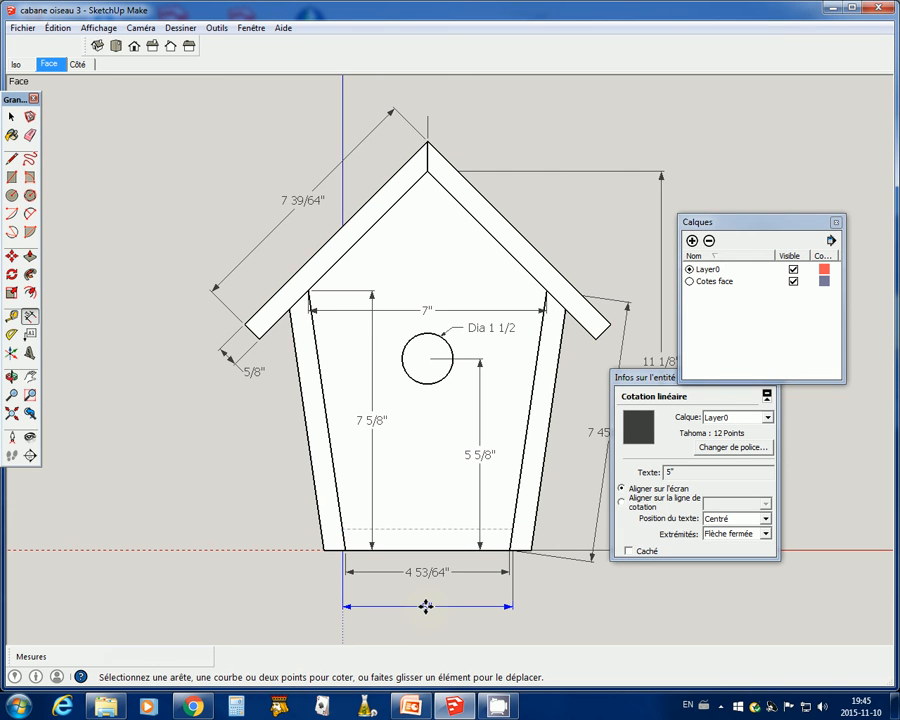
right_click(425, 606)
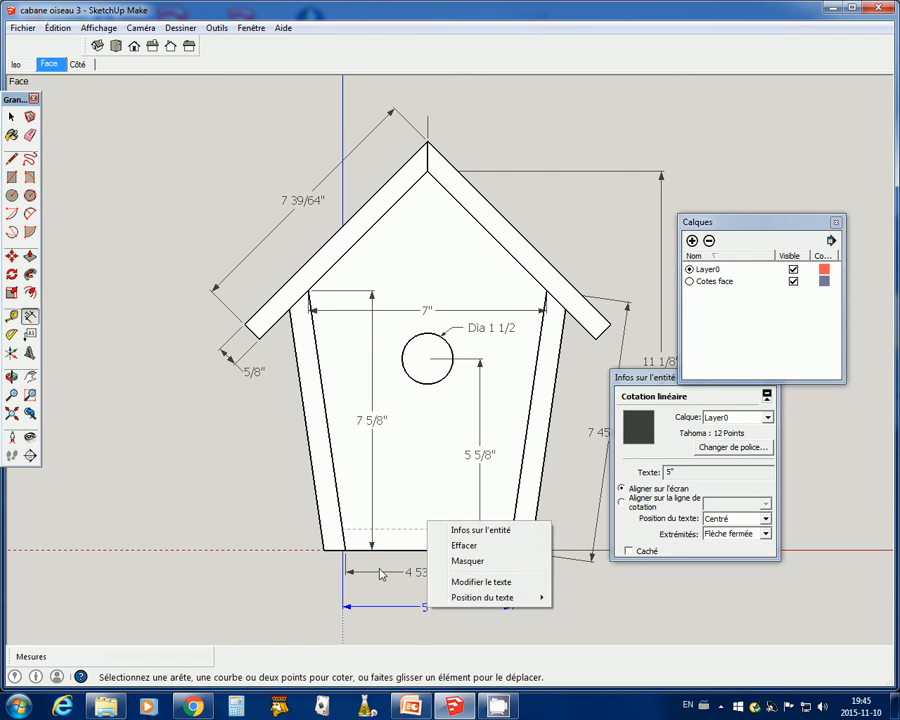
left_click(473, 532)
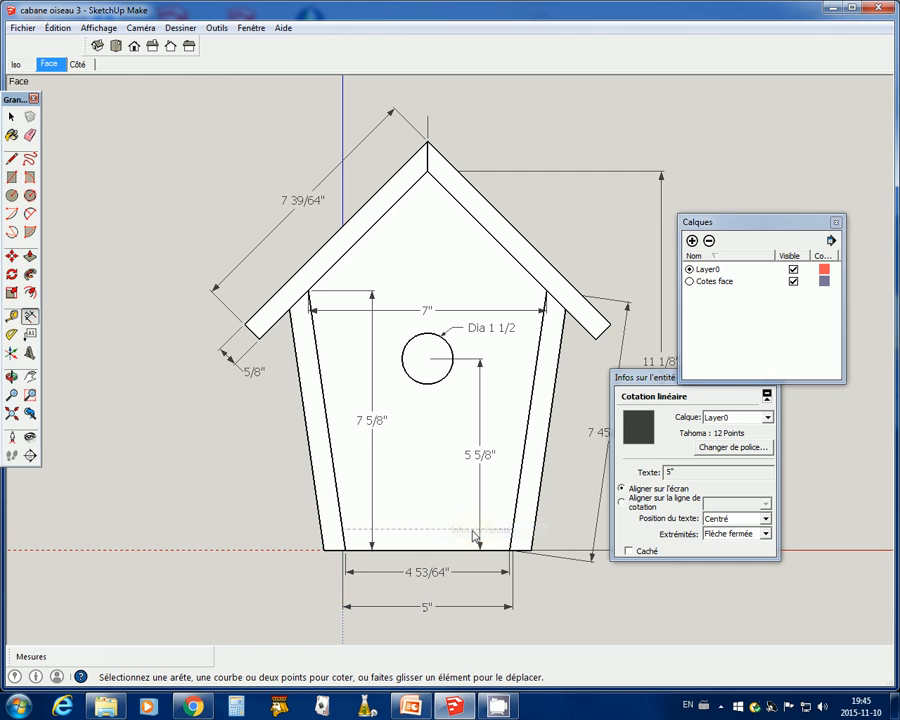
left_click(766, 531)
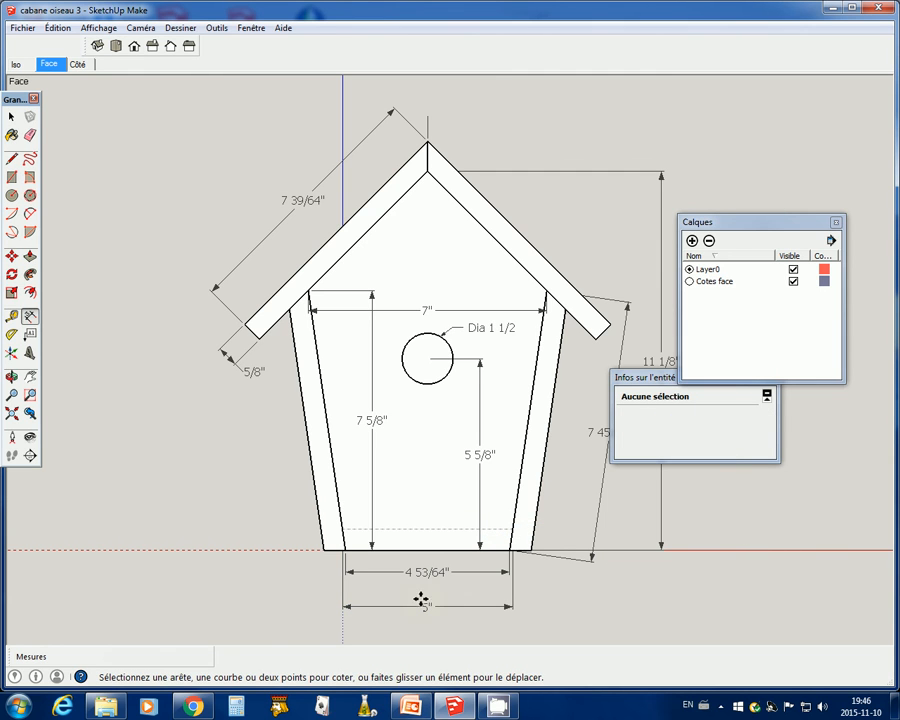
Assign the new floor panel width dimension to the Cotes face layer and update the Face scene.
left_click(12, 118)
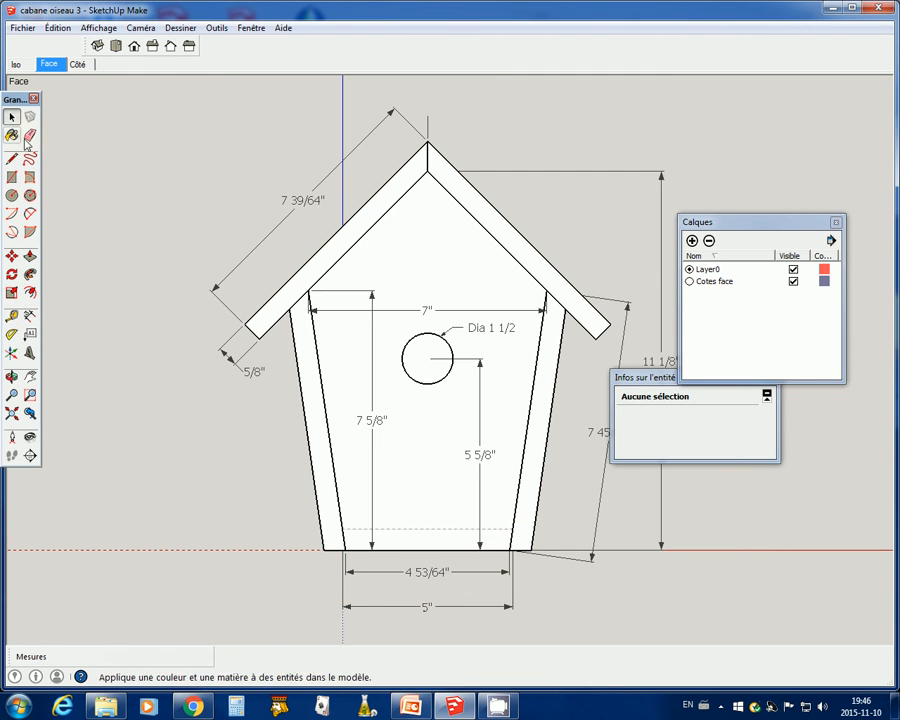
left_click(424, 607)
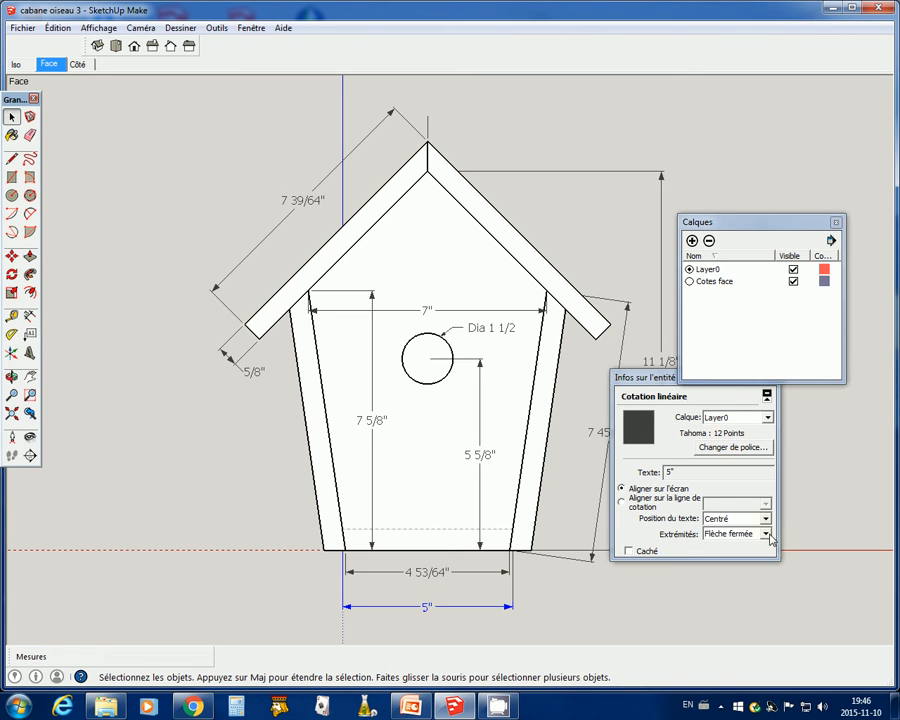
left_click(770, 423)
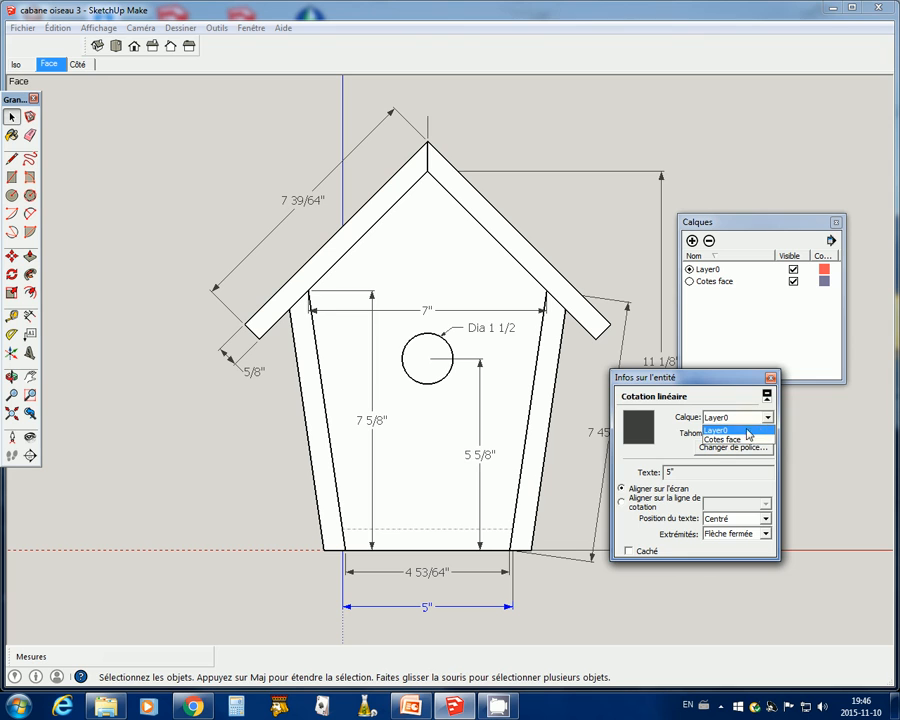
left_click(741, 440)
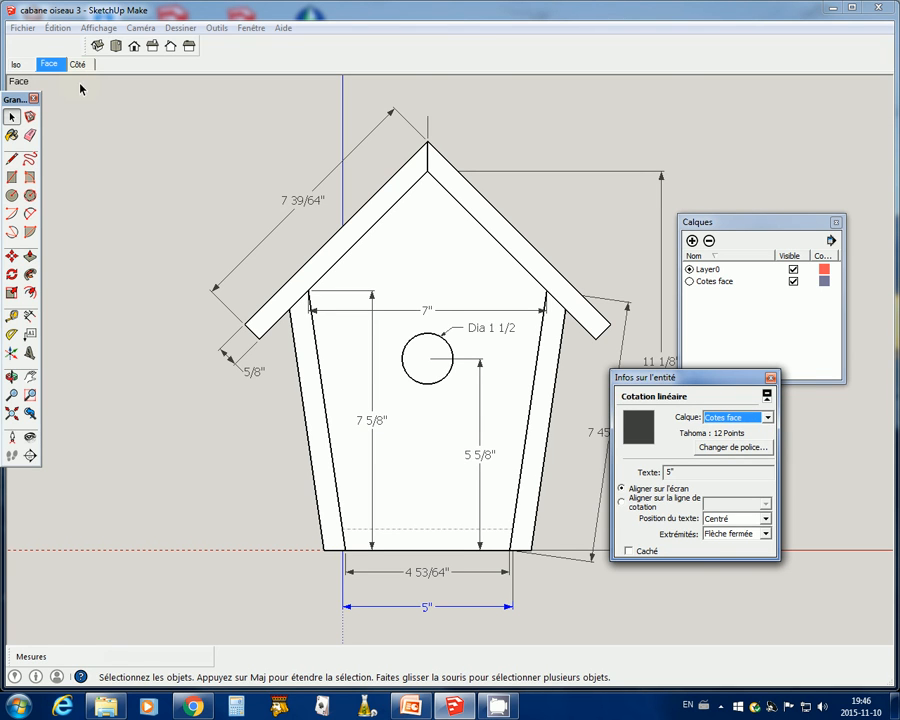
right_click(48, 64)
left_click(88, 125)
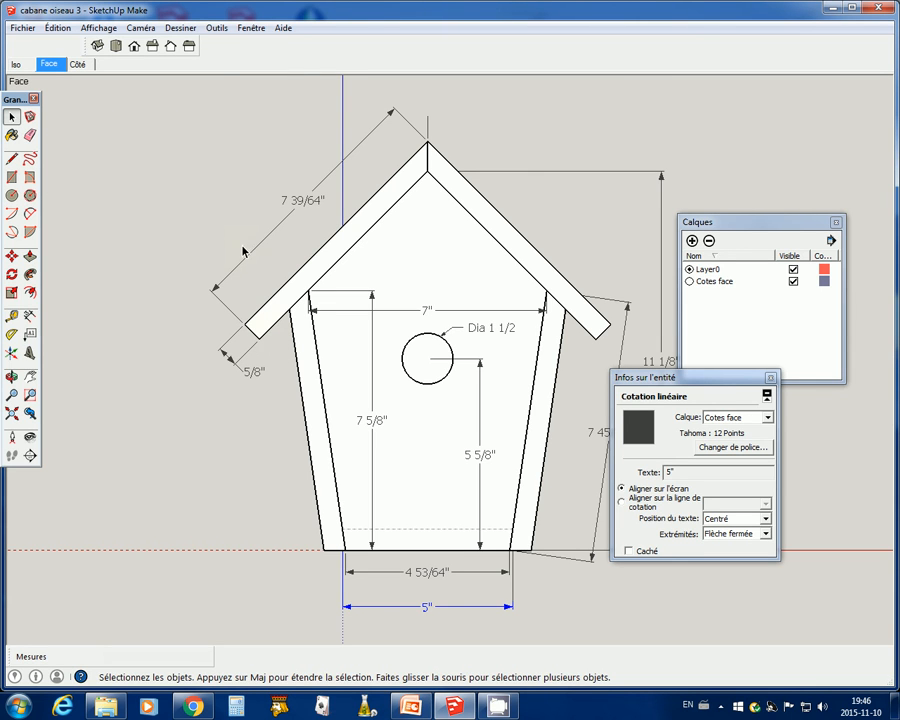
In the Iso scene, hide the Cotes face layer.
left_click(15, 64)
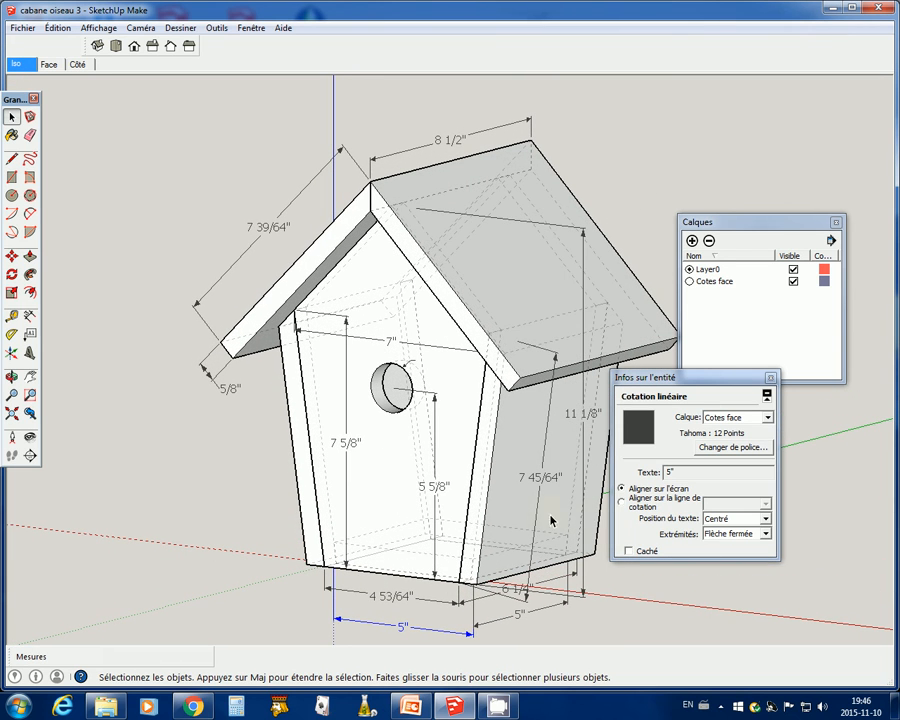
left_click(794, 283)
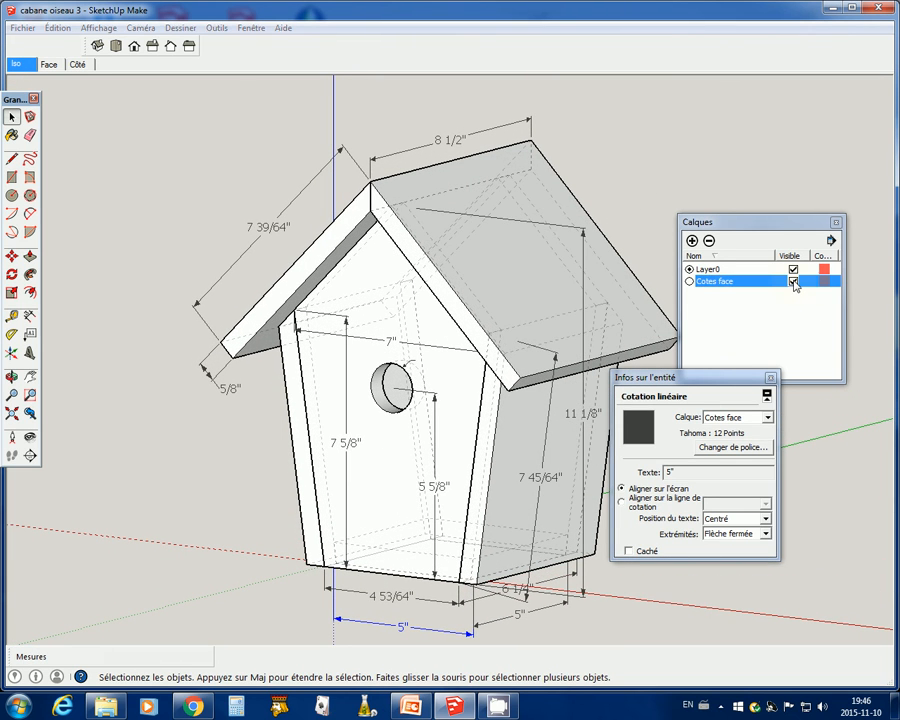
left_click(793, 282)
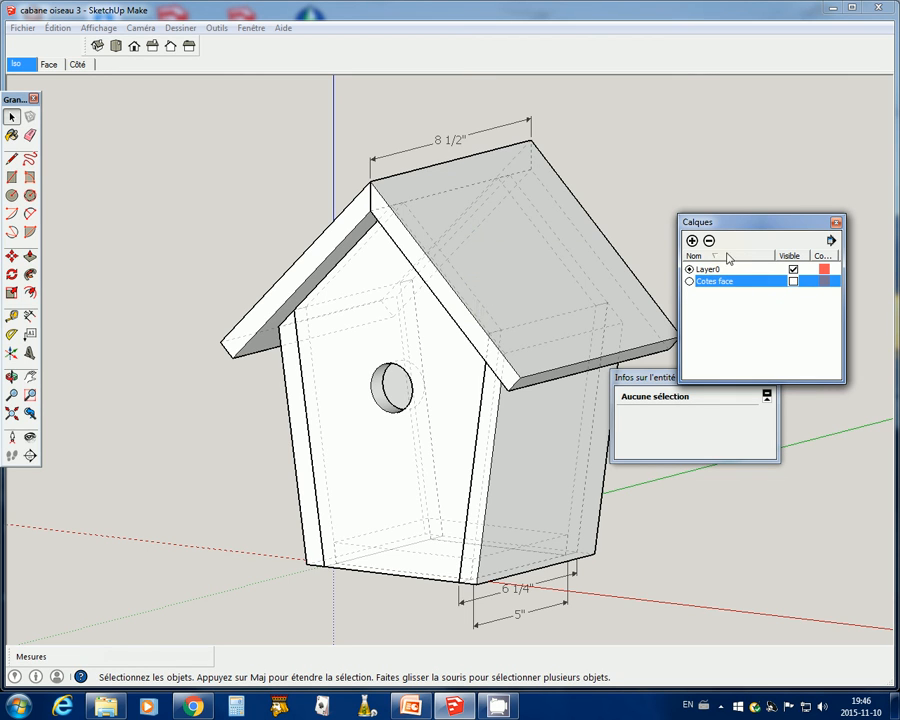
Add a new layer named Cotes côté.
left_click(692, 241)
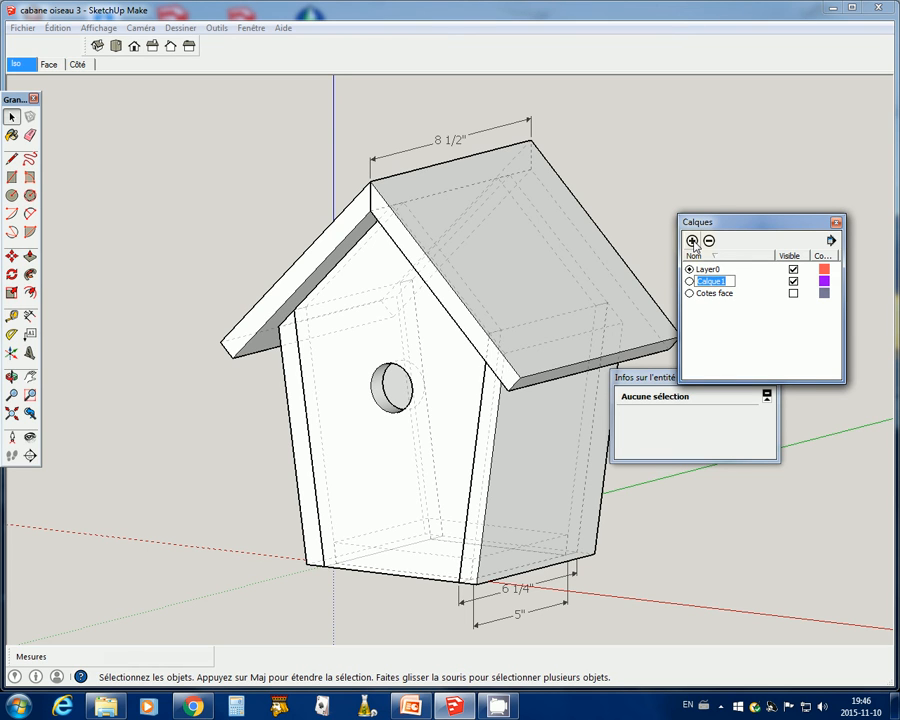
type("Cotes côté")
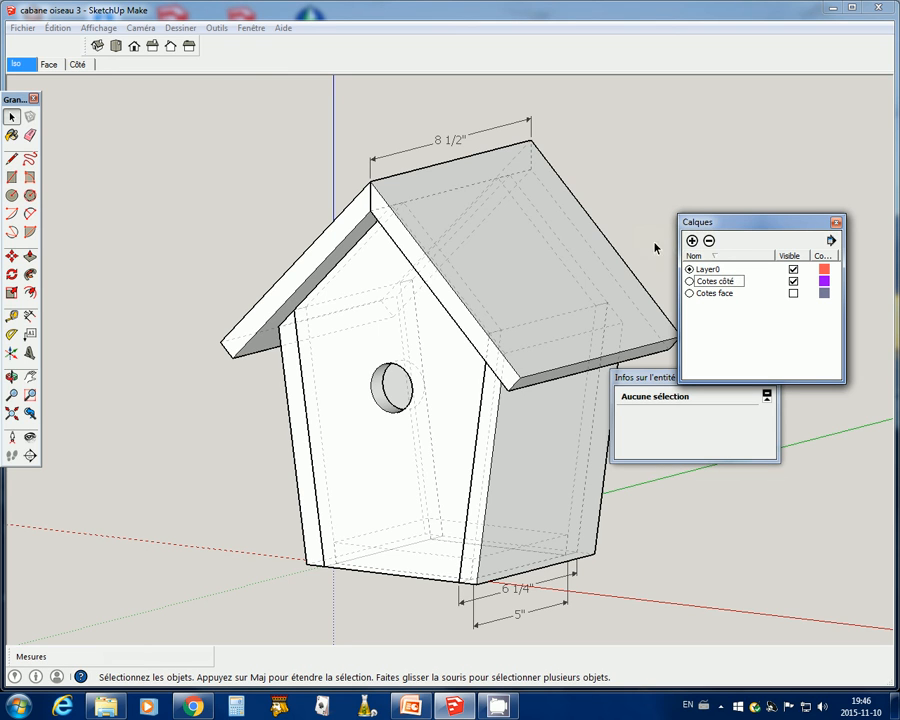
left_click(704, 544)
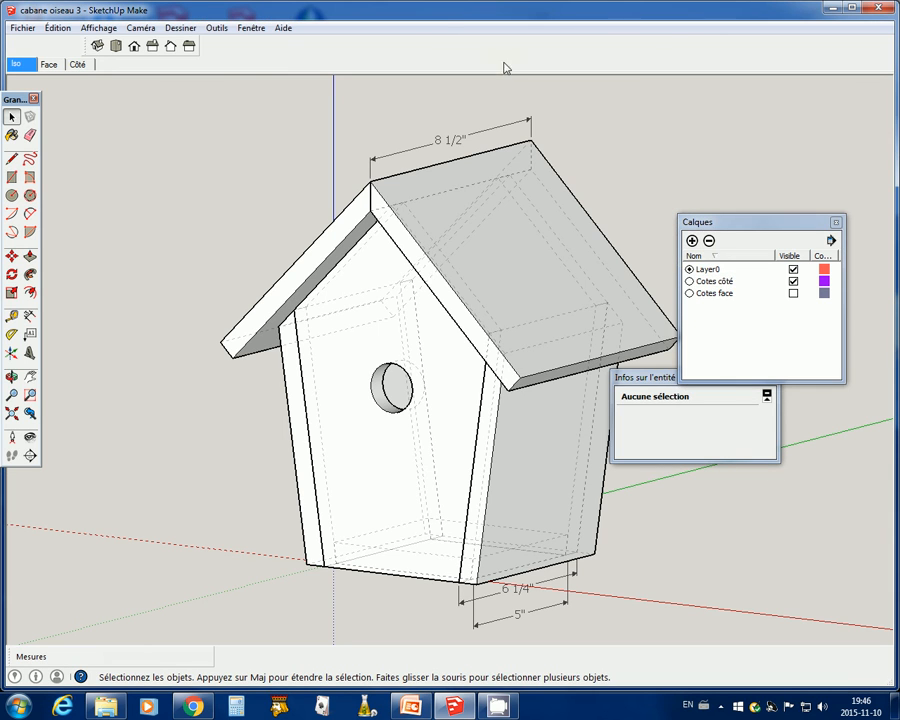
Select the roof length, outer base and floor panel dimensions of the side view and assign them to the Cotes côté layer.
left_click(455, 140)
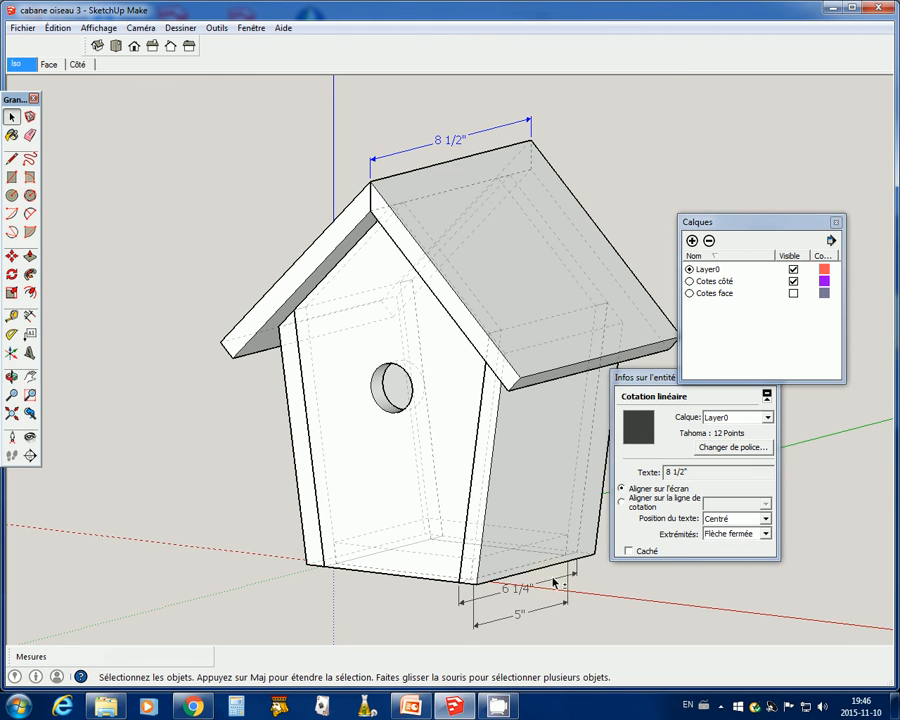
left_click(526, 588, "shift")
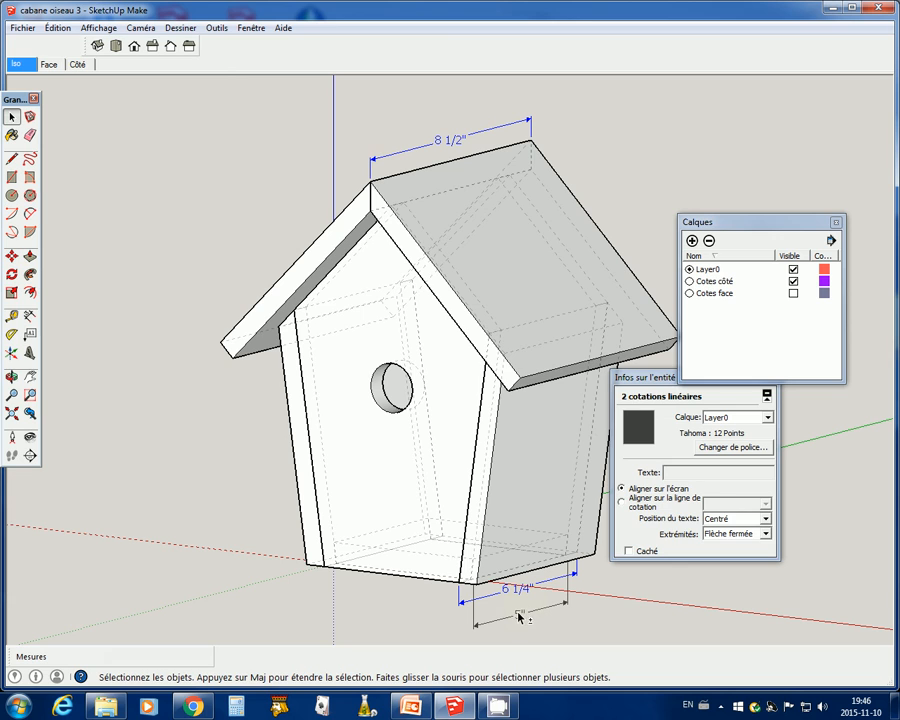
left_click(520, 612, "shift")
left_click(767, 418)
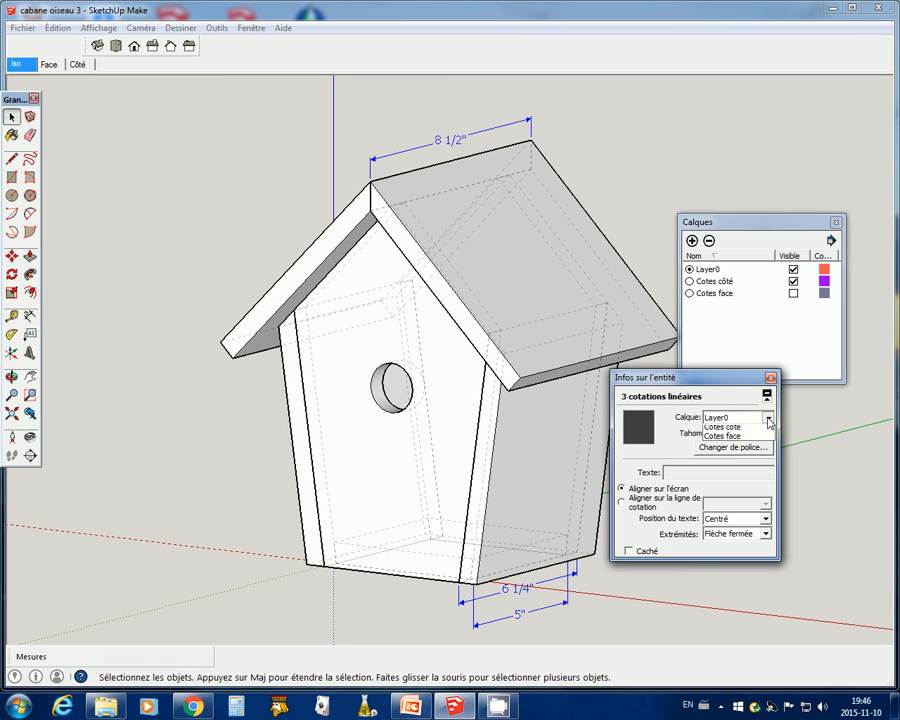
left_click(736, 440)
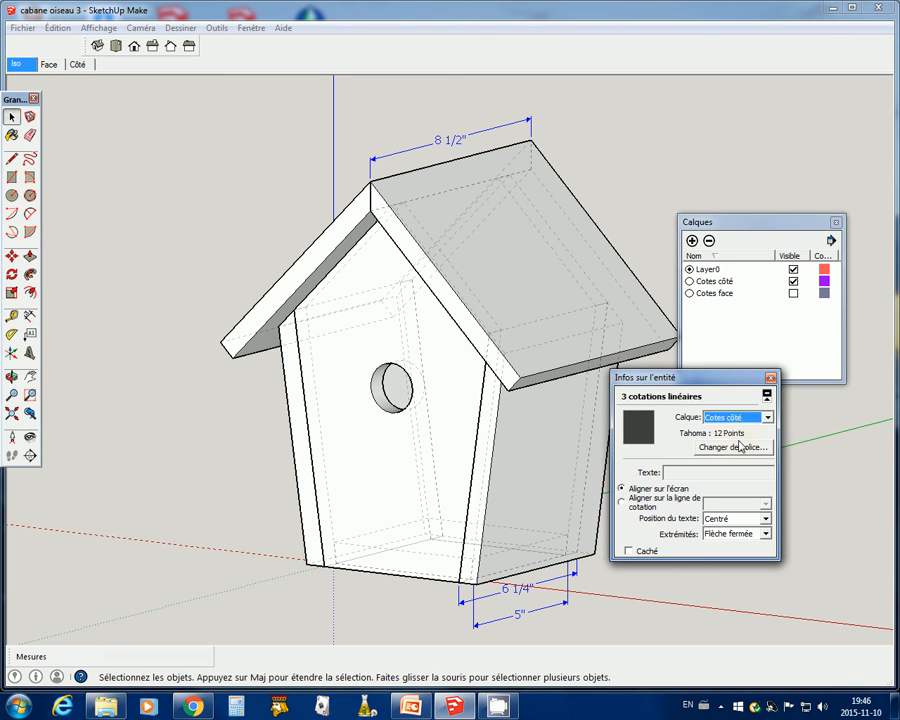
Hide the Cotes côté layer and update the Iso scene.
left_click(793, 281)
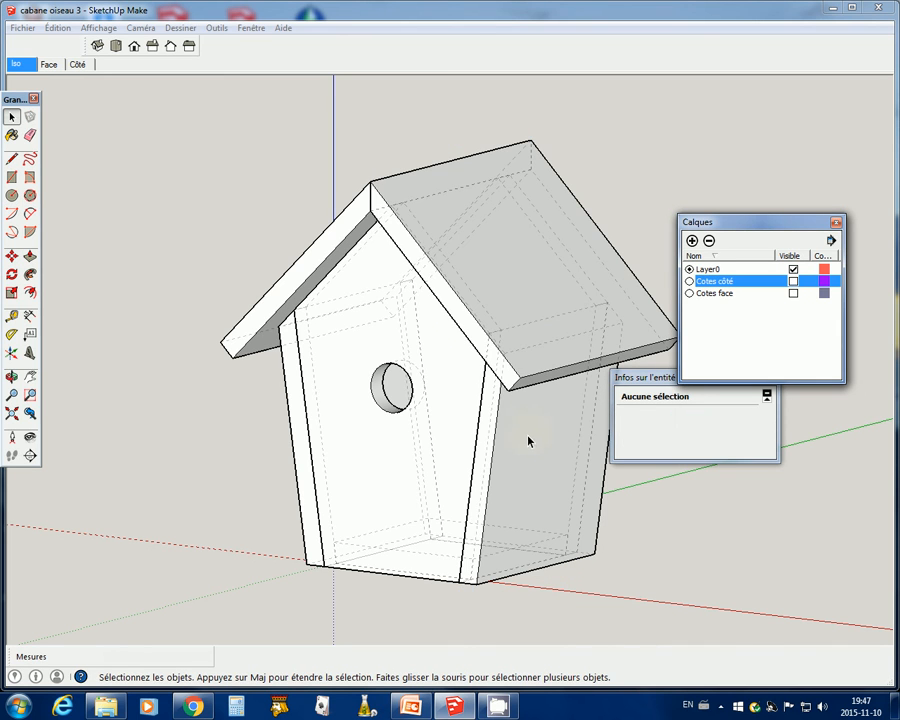
right_click(21, 64)
left_click(96, 121)
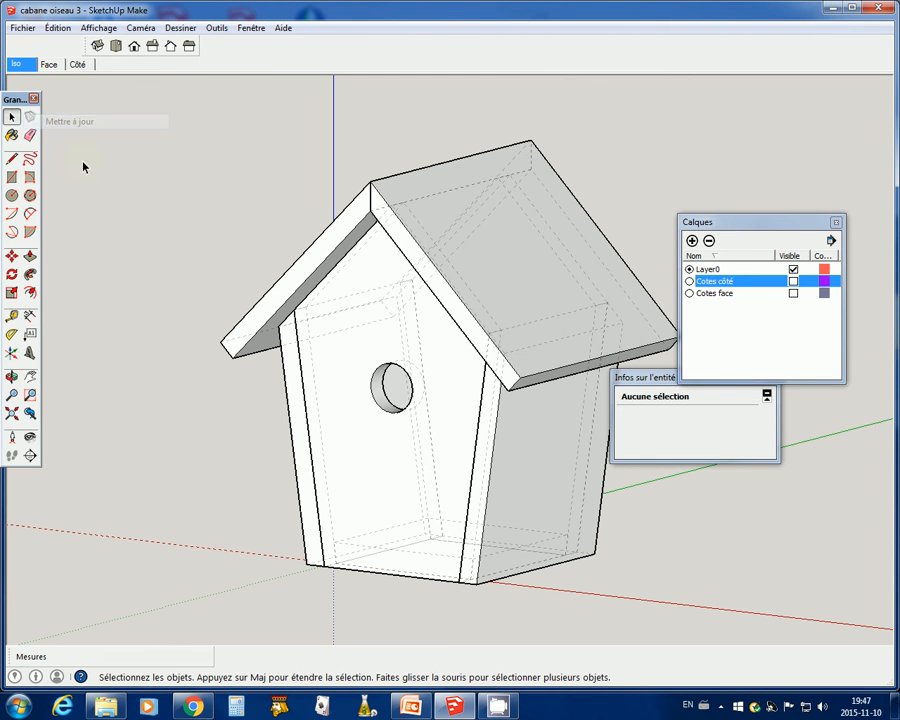
Switch between the Face, Côté and Iso scenes to check which dimensions each one shows.
left_click(48, 65)
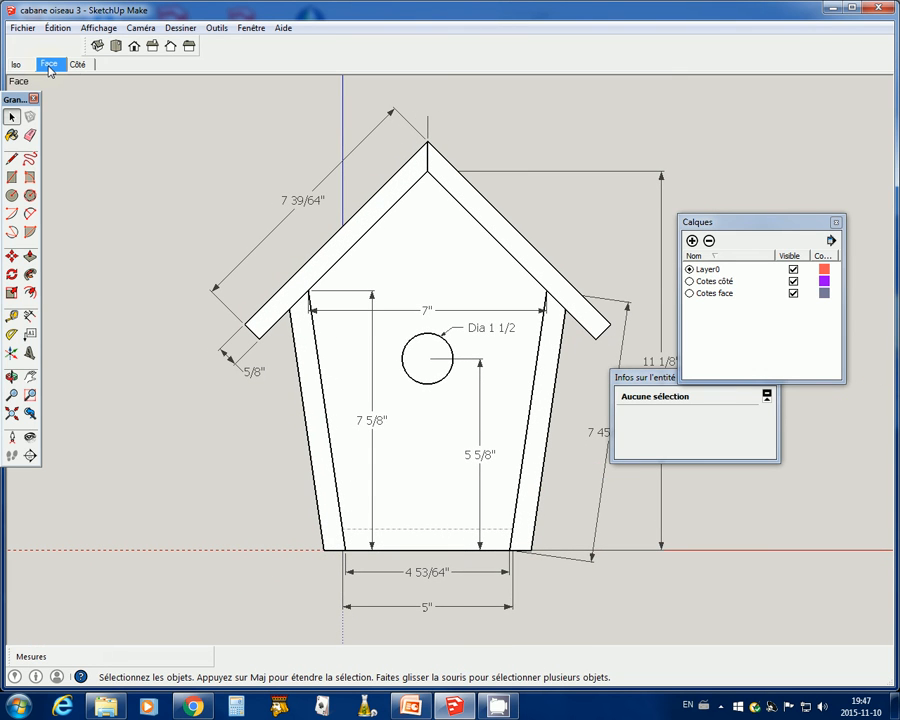
left_click(77, 64)
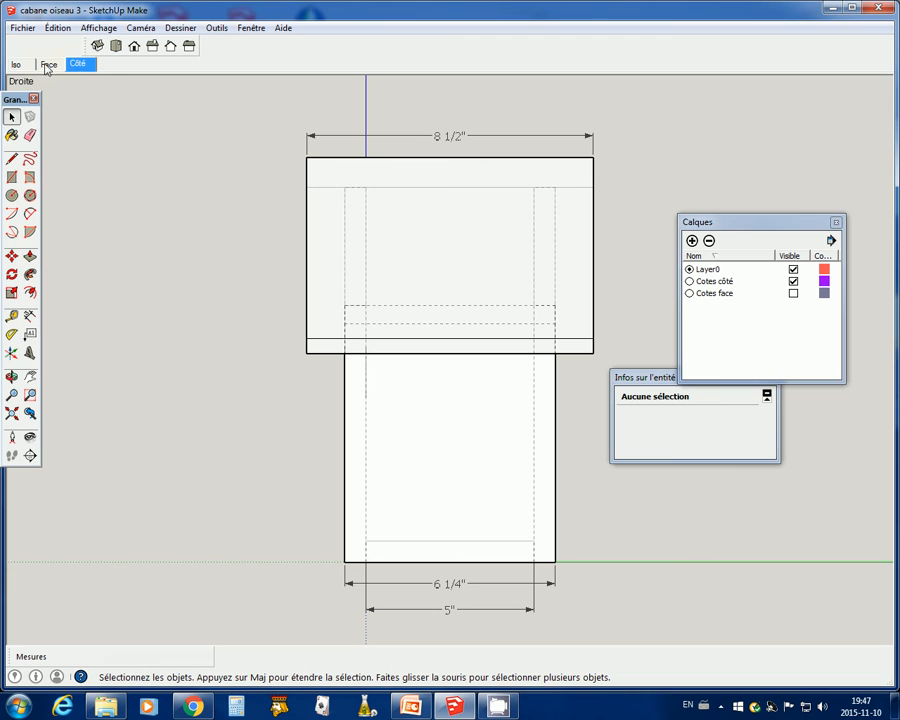
left_click(48, 64)
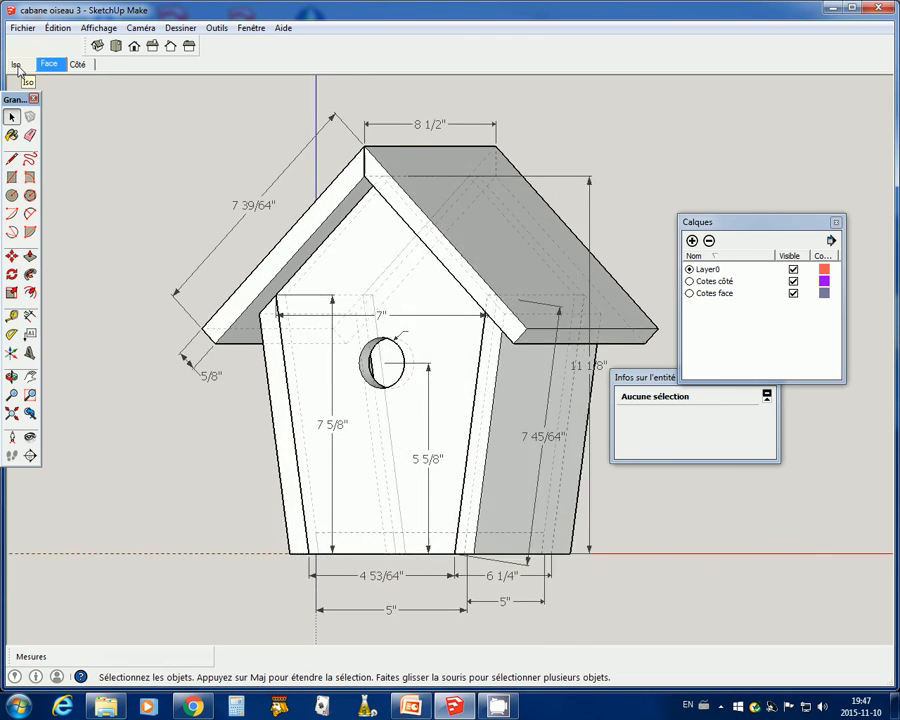
left_click(17, 65)
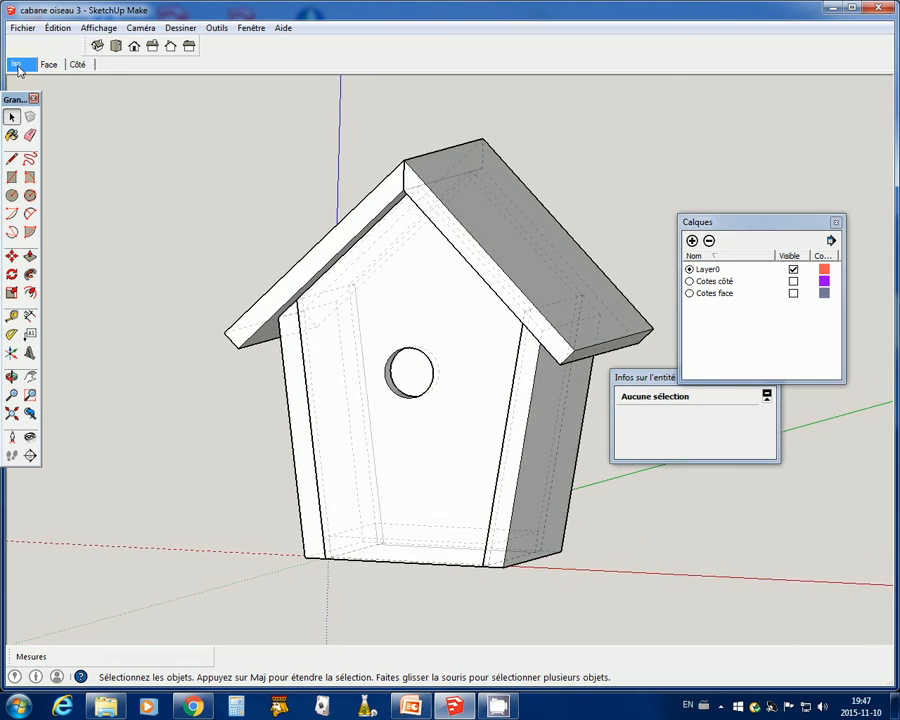